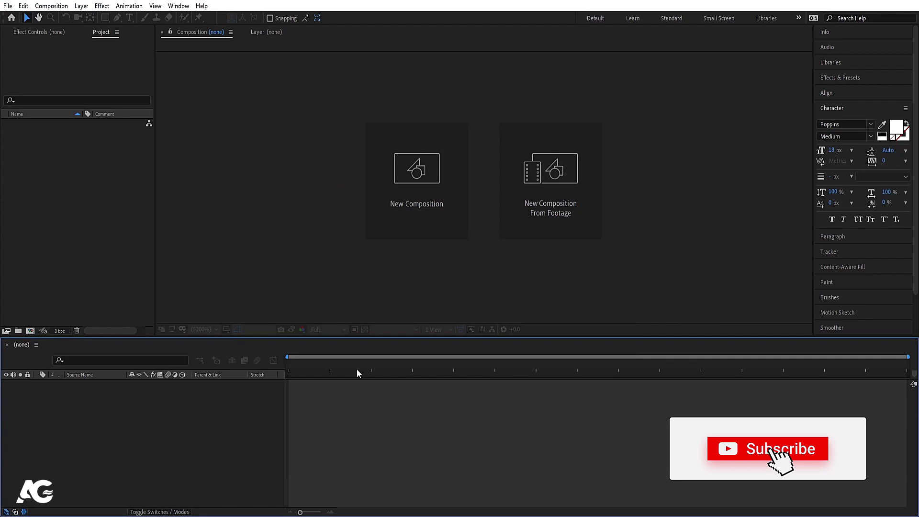
- Start a new composition named "Main Animation" with a width of 1080 px and a height of 1920 px
click(390, 291)
click(451, 198)
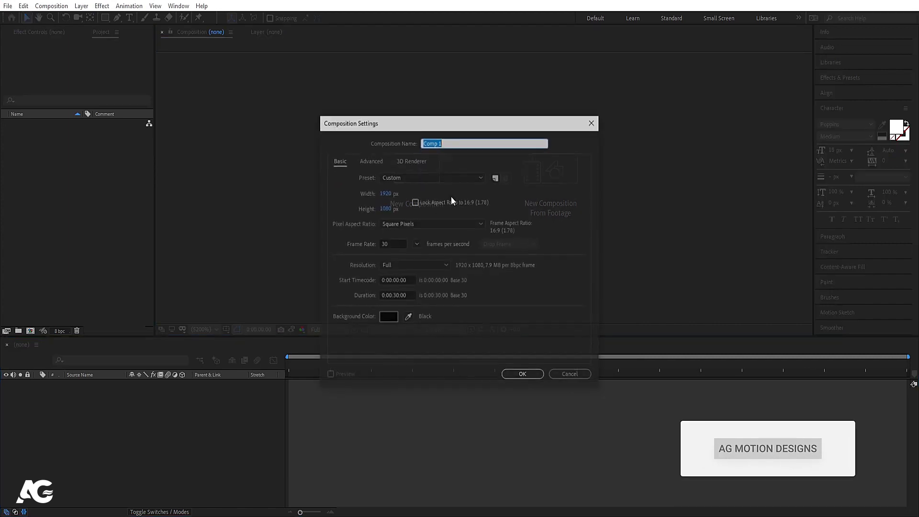
text(Main Animation)
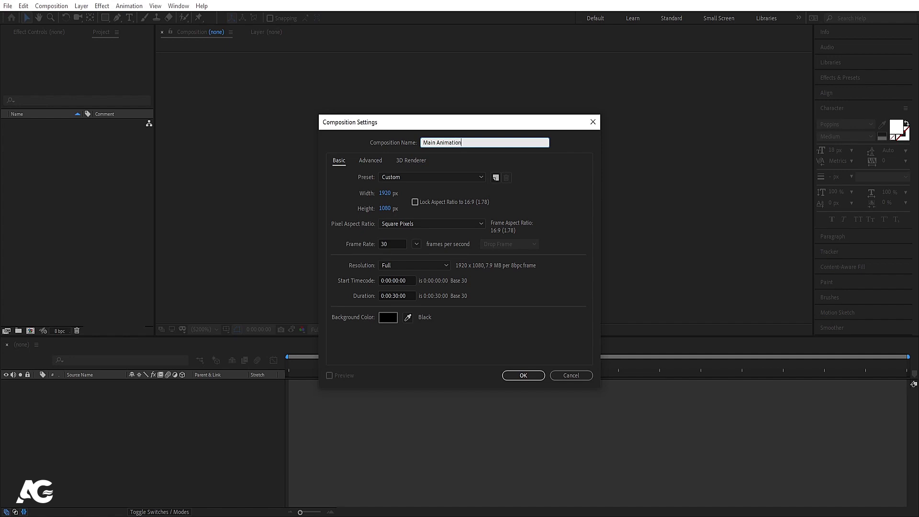
click(378, 195)
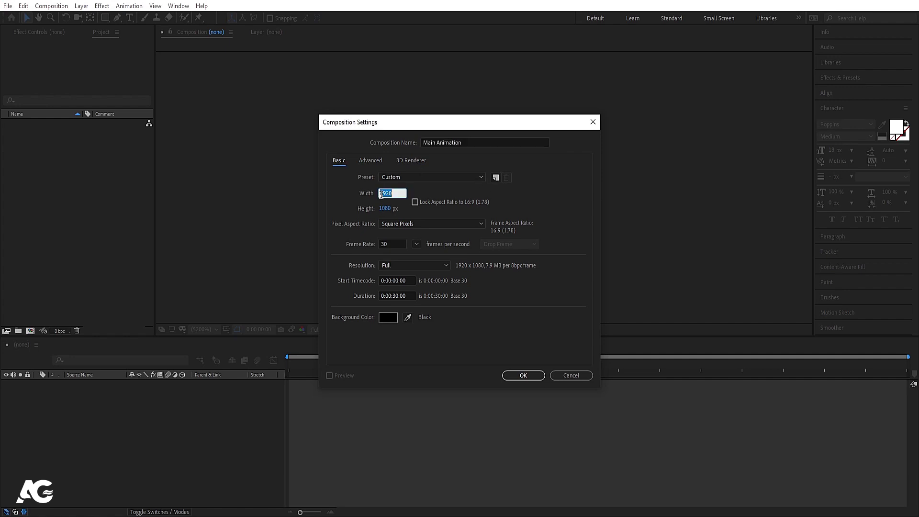
text(1080)
click(386, 209)
text(1920)
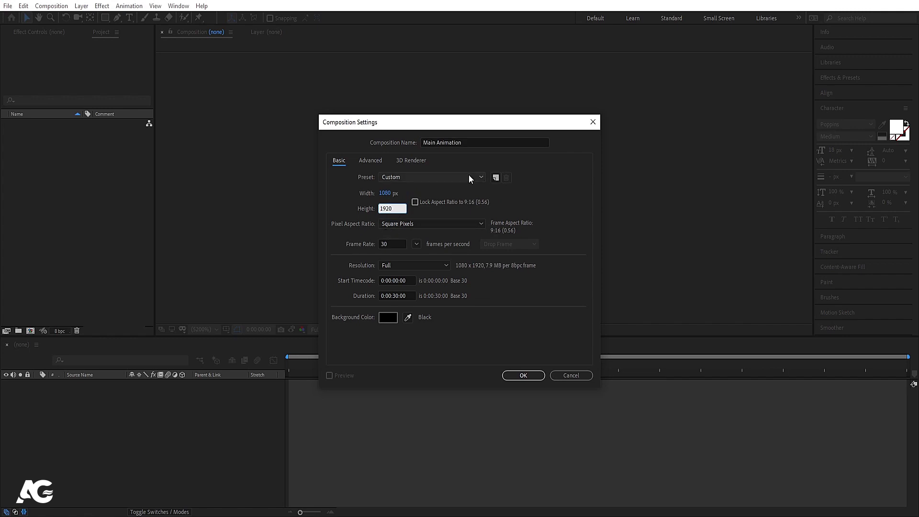
- Set the composition's duration to 0:00:10:00, keeping the frame rate at 30 frames per second
click(396, 245)
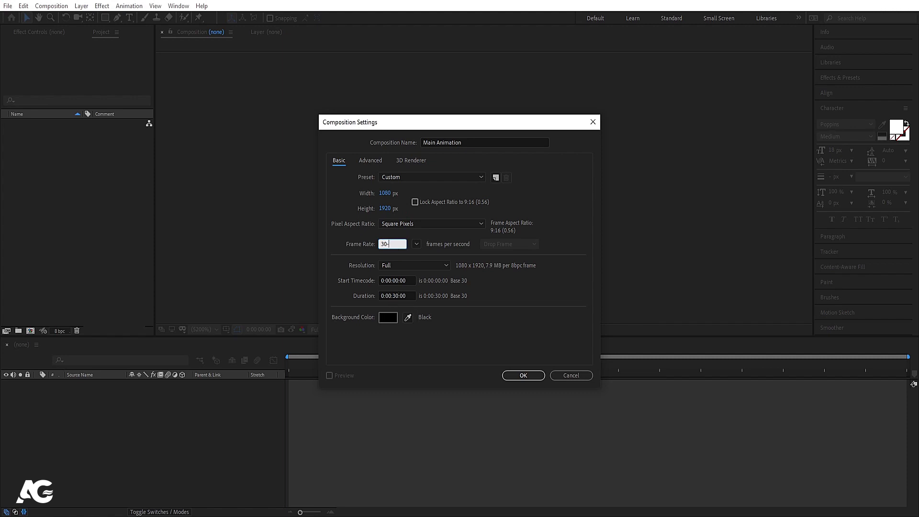
click(395, 295)
key(BackSpace)
text(1)
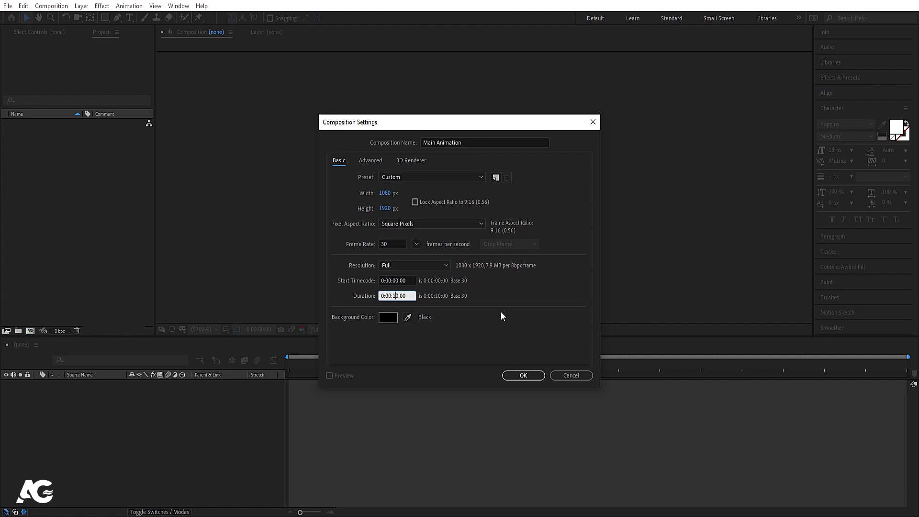
- Set the background color to a near-white pale red and create the composition
click(388, 317)
click(223, 275)
drag(224, 274, 140, 175)
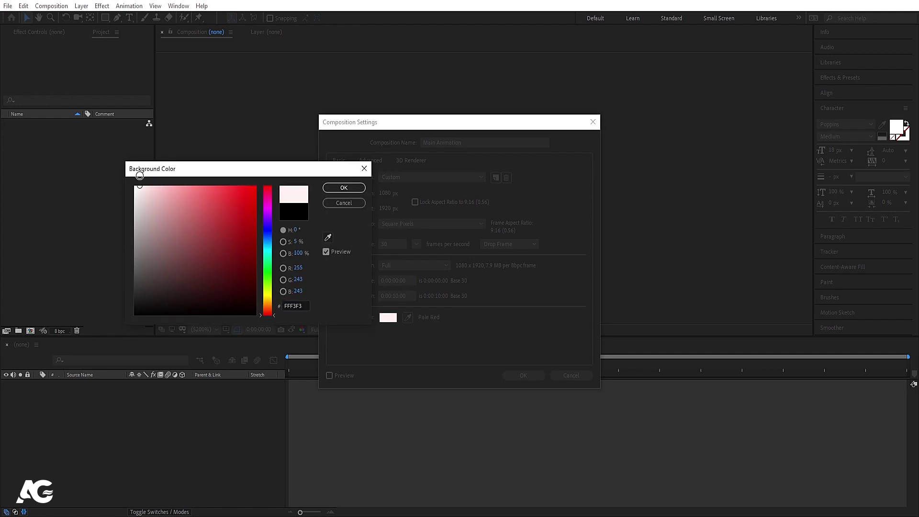
click(342, 188)
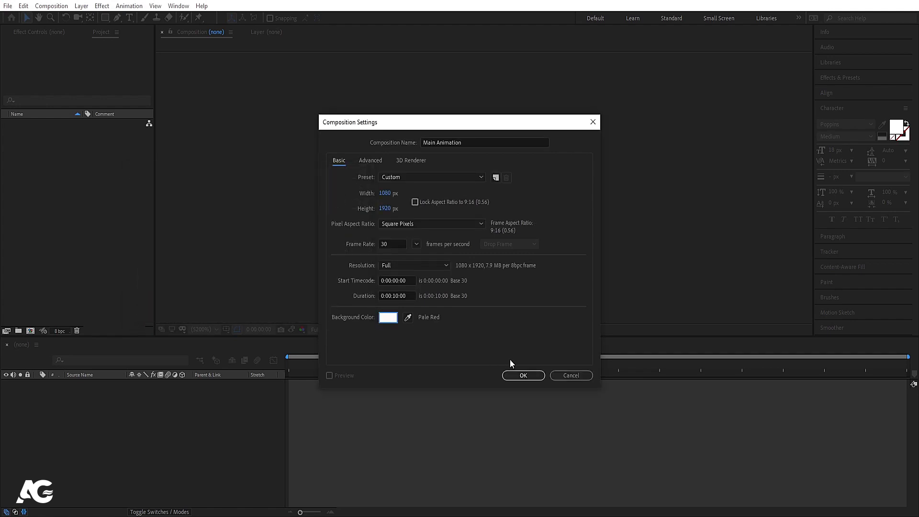
click(523, 375)
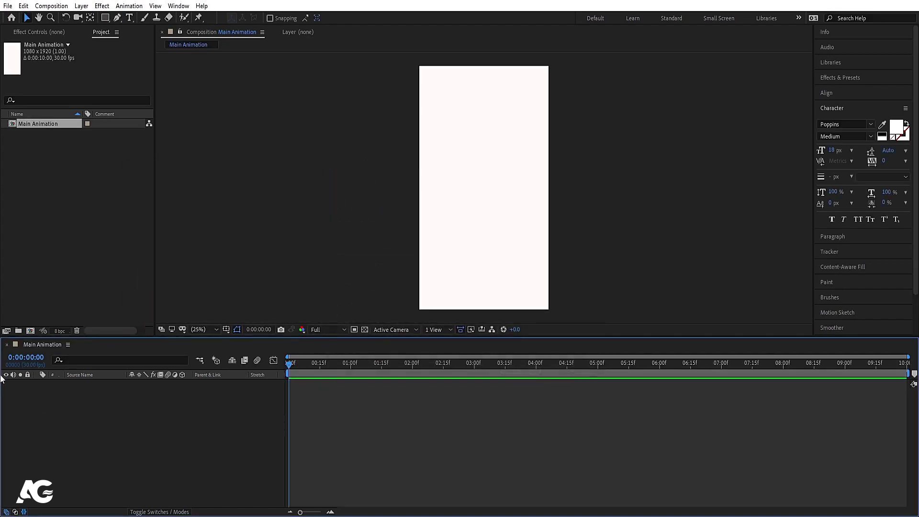
- Show the Title/Action Safe guides and set the Pen tool's shape fill to None
click(226, 330)
click(239, 341)
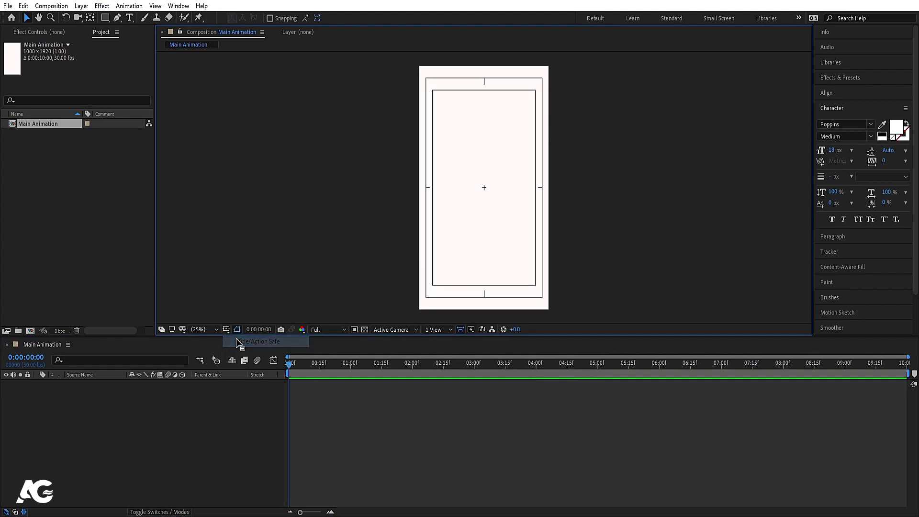
click(117, 20)
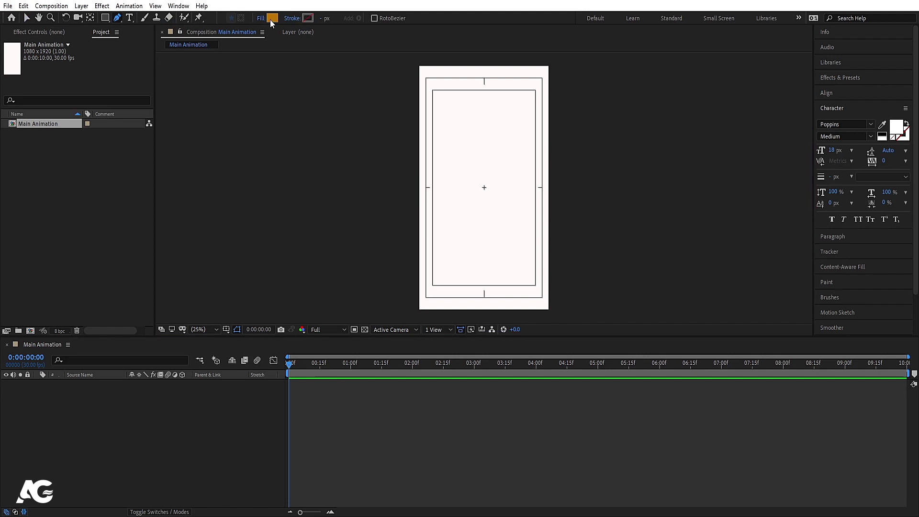
click(270, 19)
click(411, 230)
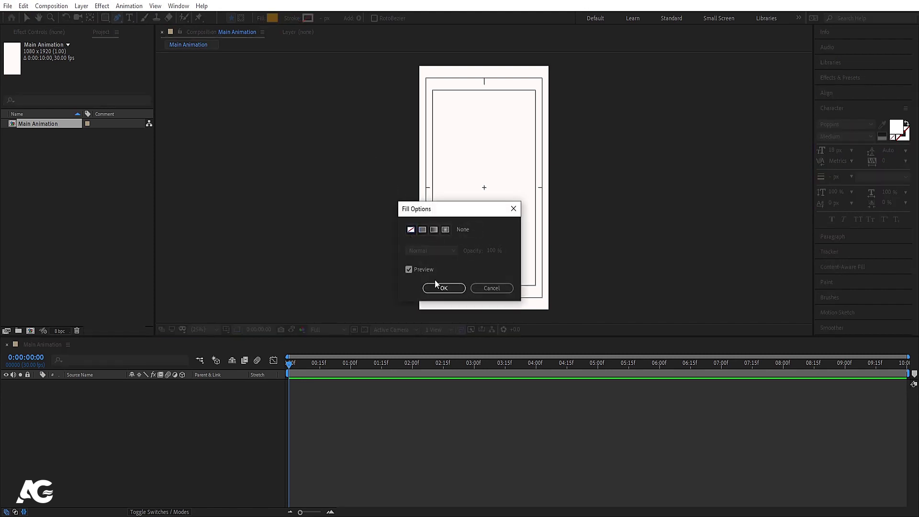
click(438, 287)
- Draw a straight diagonal path from outside the frame's upper left edge to the lower right of the safe area
click(409, 143)
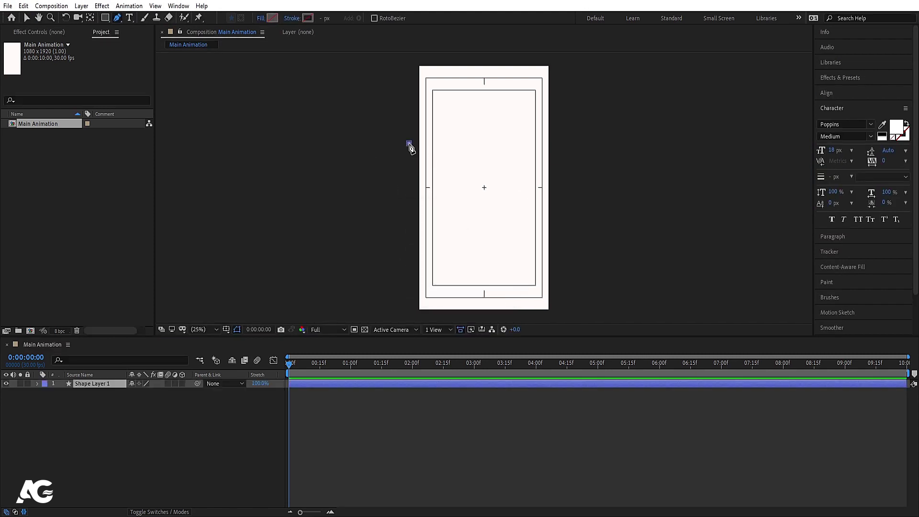
click(495, 277)
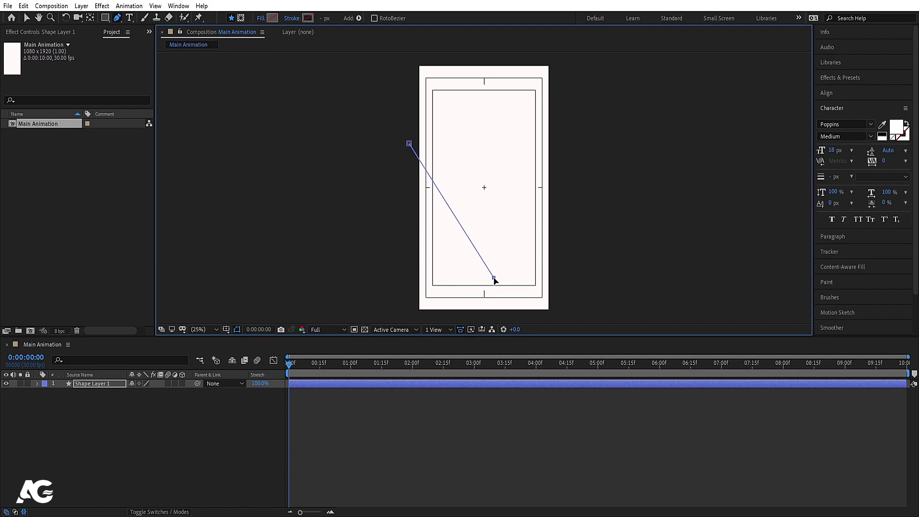
drag(494, 278, 506, 272)
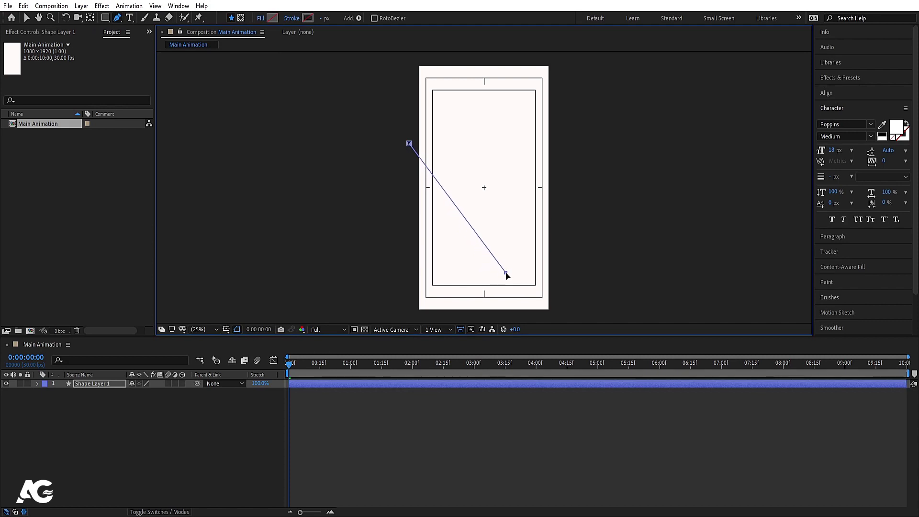
- Give the diagonal path a black stroke 251 px wide
click(308, 17)
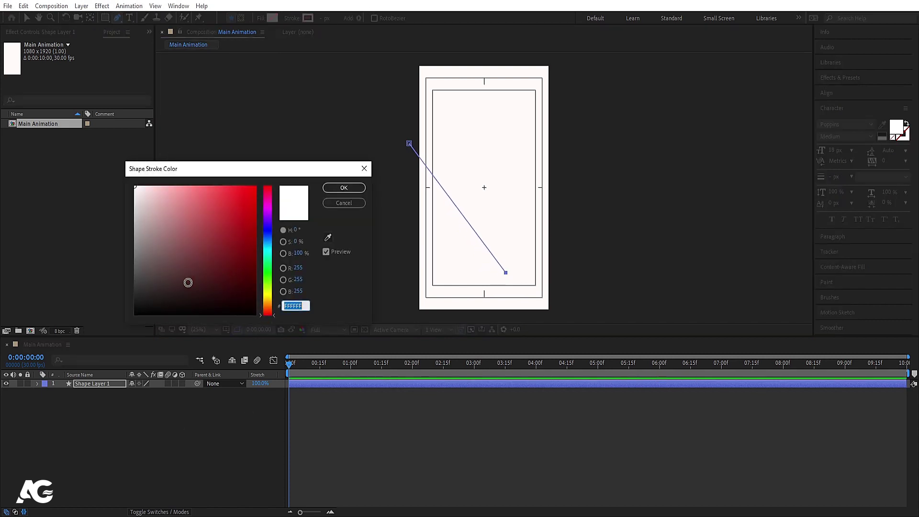
click(344, 188)
drag(321, 21, 449, 24)
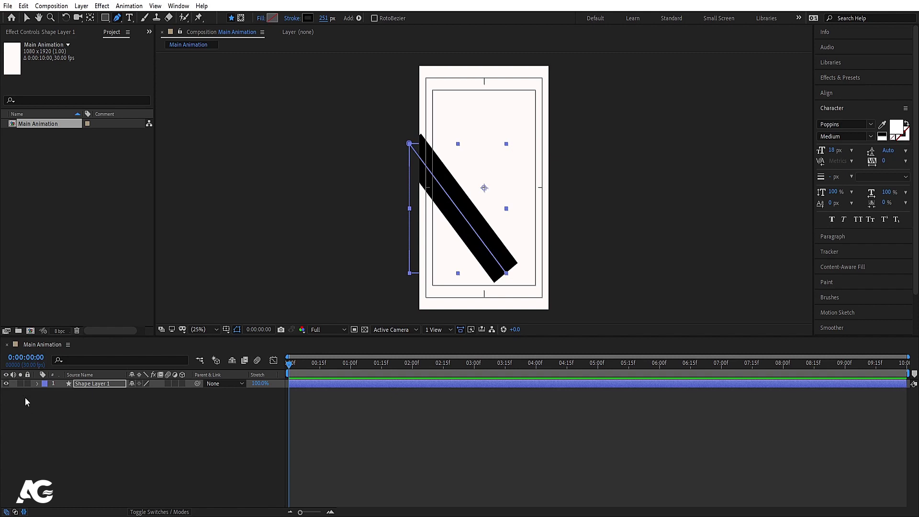
- Center the anchor point of Shape Layer 1 on its content
click(90, 423)
click(98, 385)
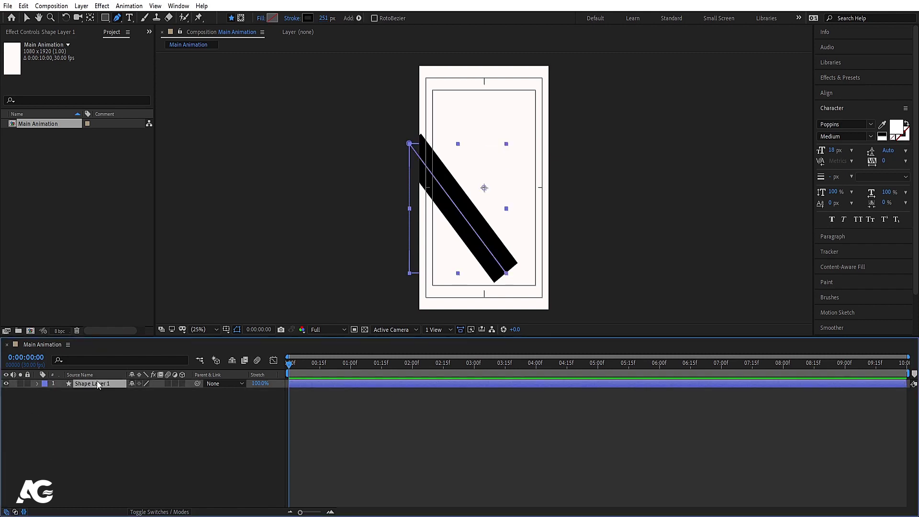
key(ctrl+alt+Home)
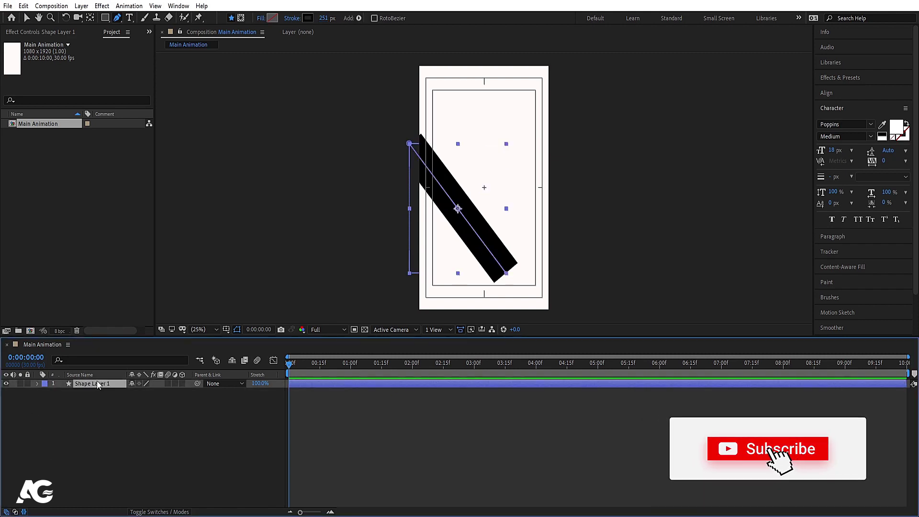
- Add Trim Paths to the contents of Shape Layer 1 and expand its properties
click(37, 384)
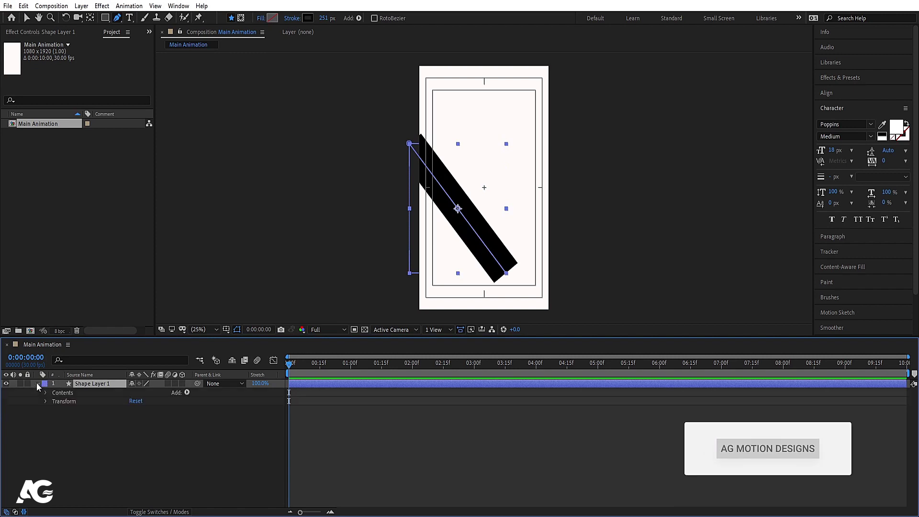
click(37, 384)
click(37, 383)
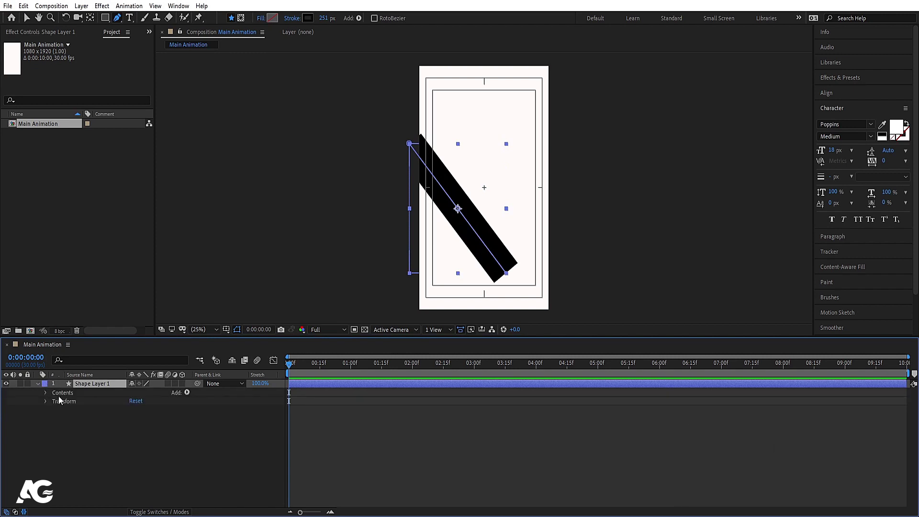
click(187, 393)
click(224, 338)
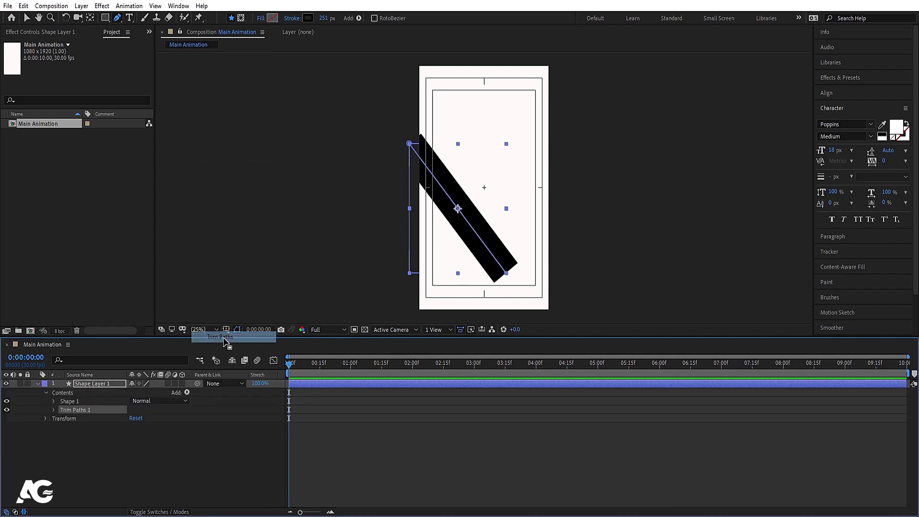
click(53, 410)
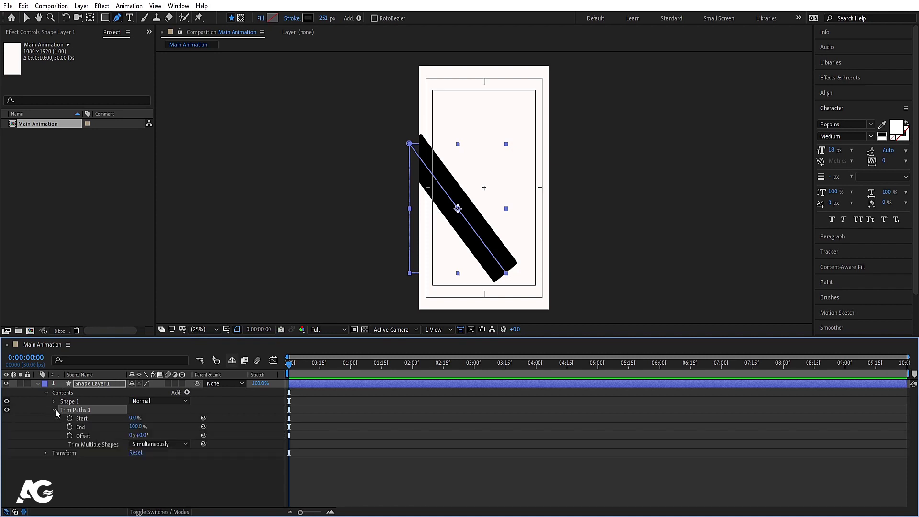
- Set both the Start and End of the trim path to 50%
click(142, 427)
click(134, 419)
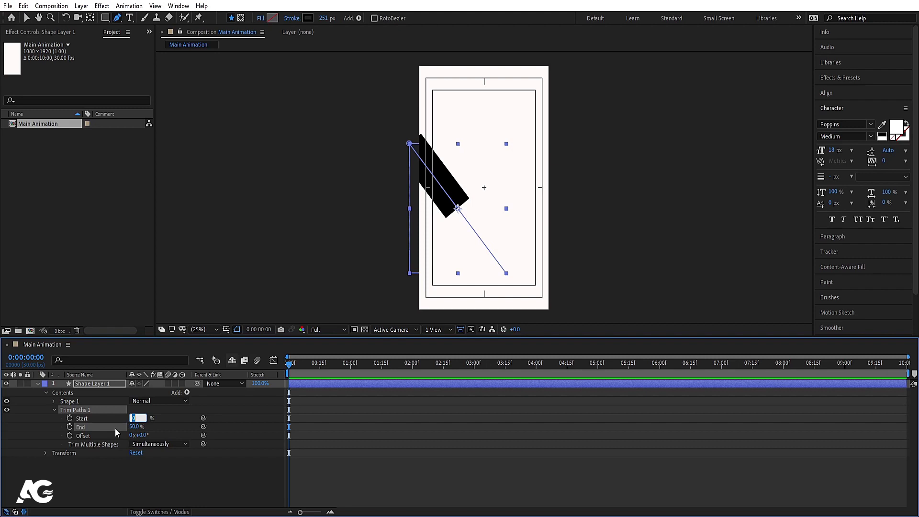
click(182, 421)
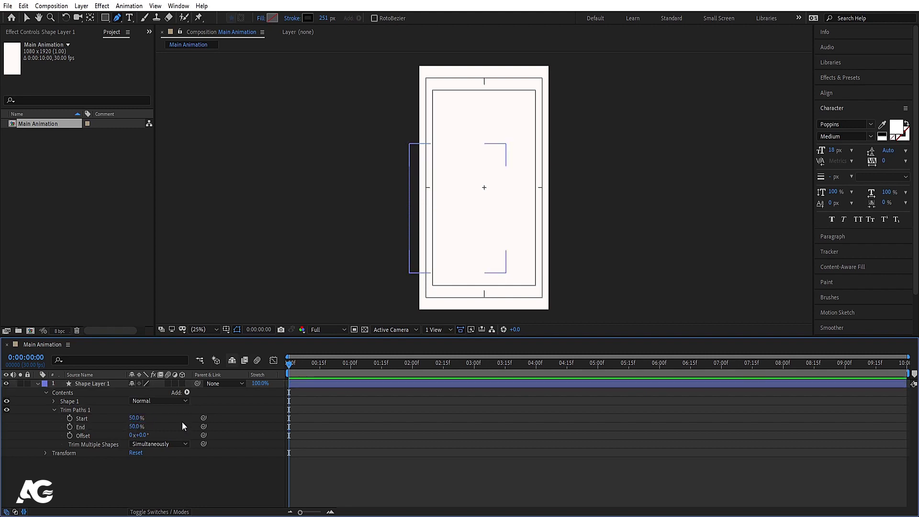
- Enable keyframing at 0:00:00:00 for the trim path's End and Start and for the shape's Stroke Width
click(70, 427)
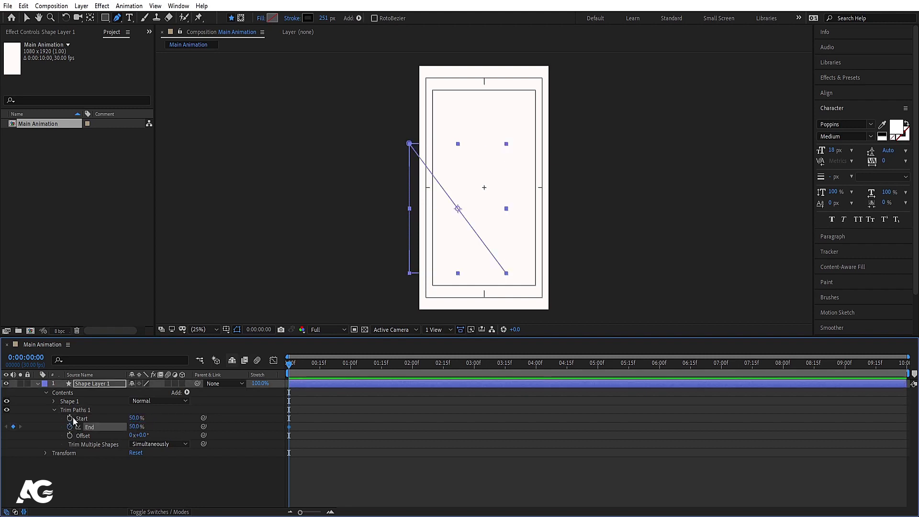
click(70, 418)
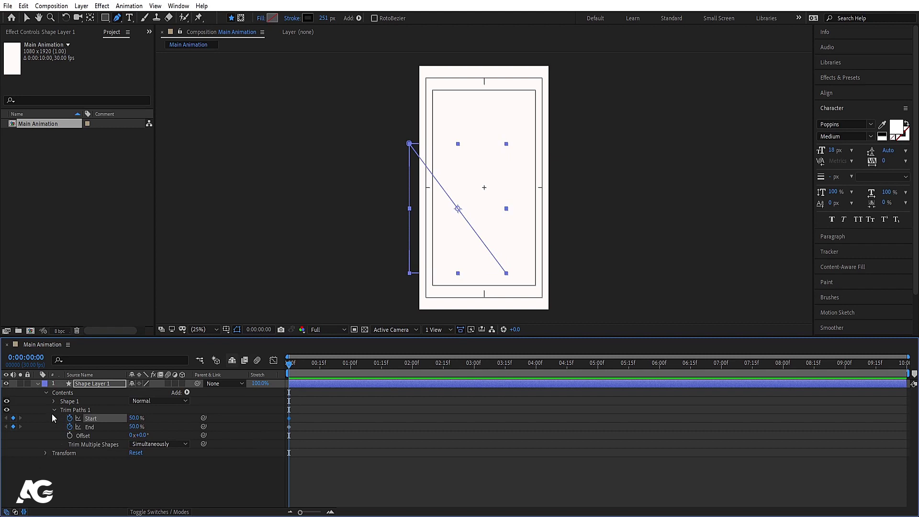
click(54, 401)
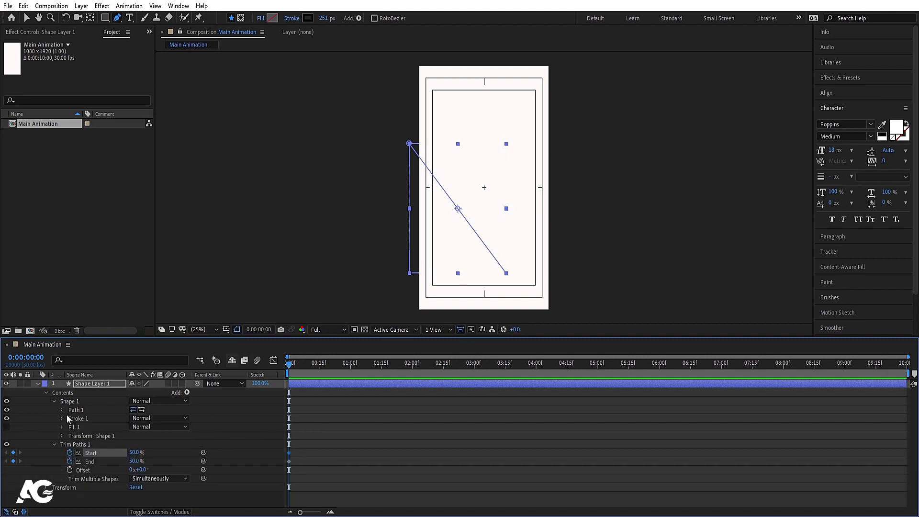
click(62, 417)
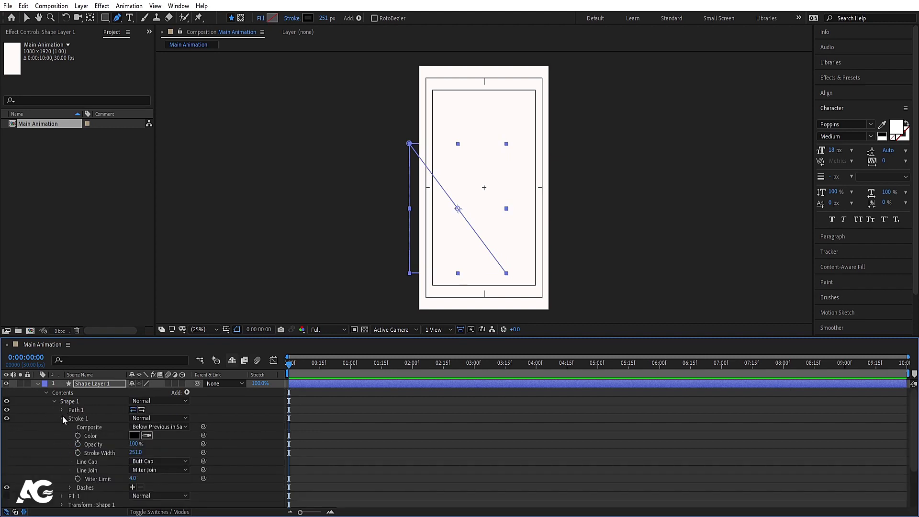
click(78, 453)
- Reveal only the keyframed properties and add Stroke Width, Start and End keyframes at 0:00:01:15
key(u)
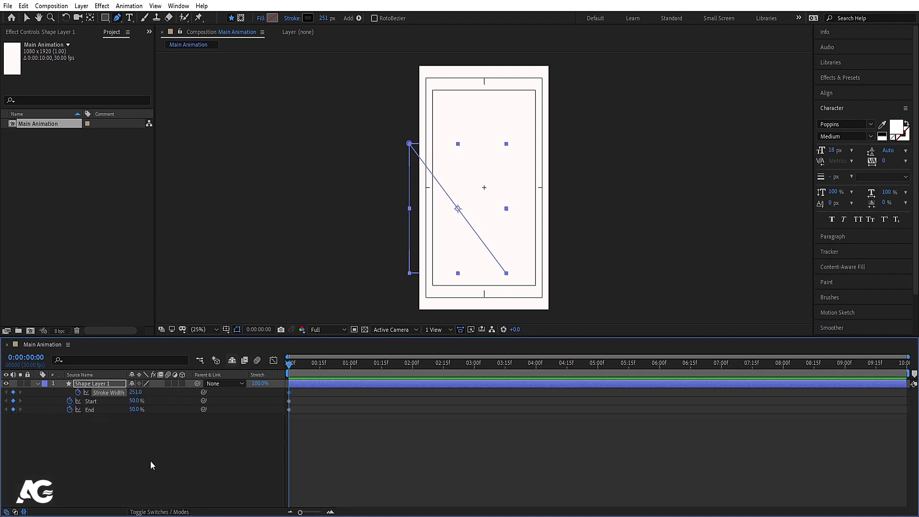
click(383, 369)
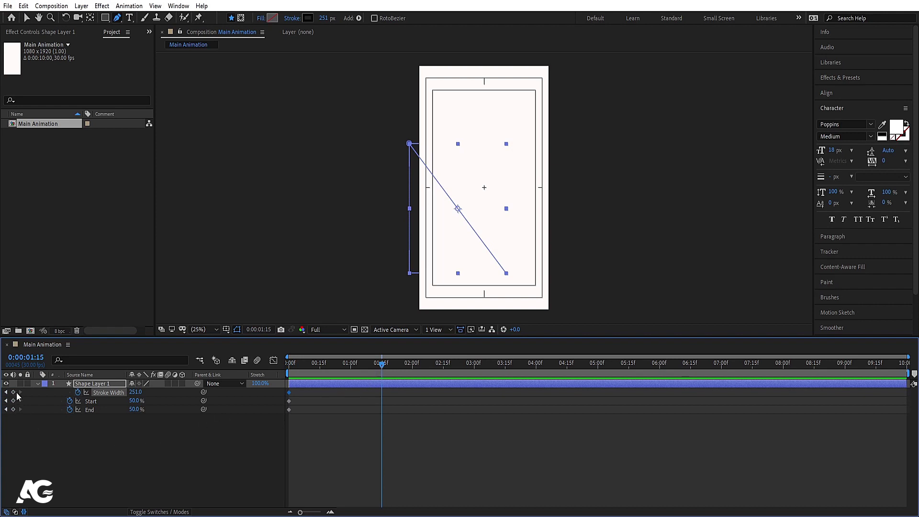
click(14, 392)
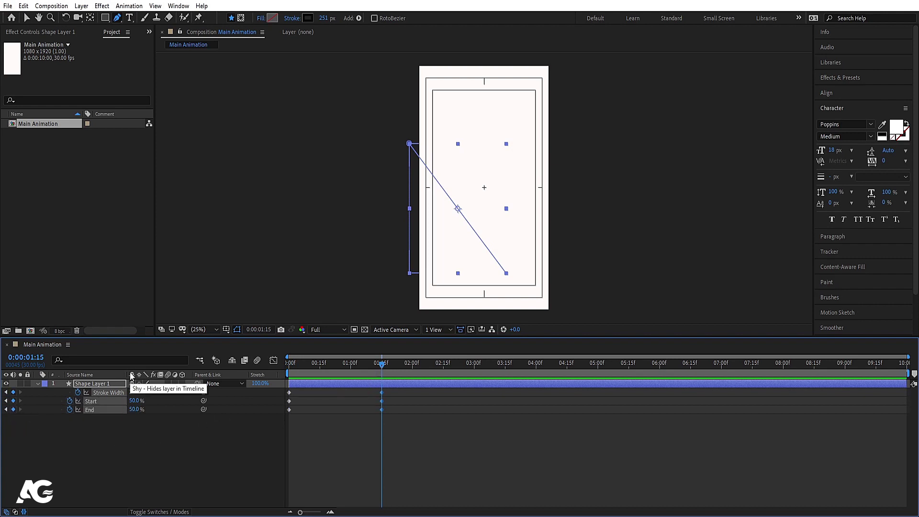
- Set the Stroke Width to 0 at the first frame, 0:00:00:00
key(Home)
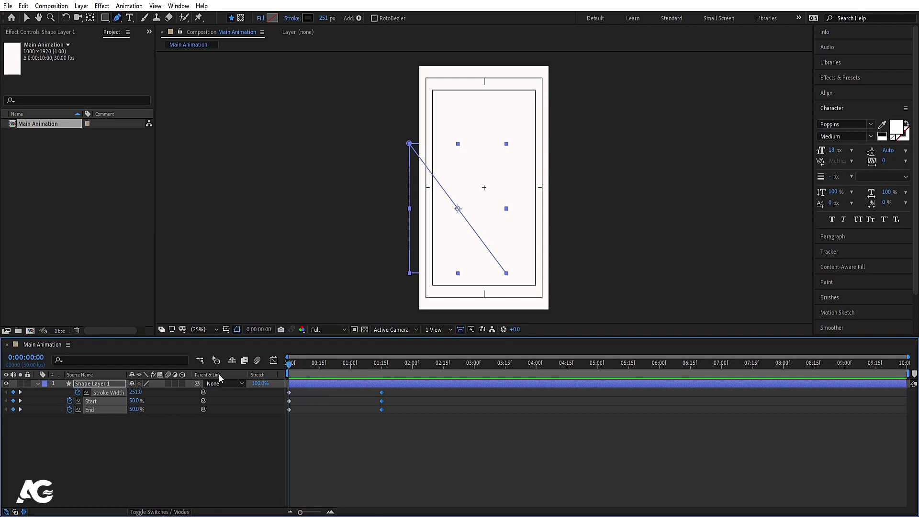
click(170, 441)
click(135, 392)
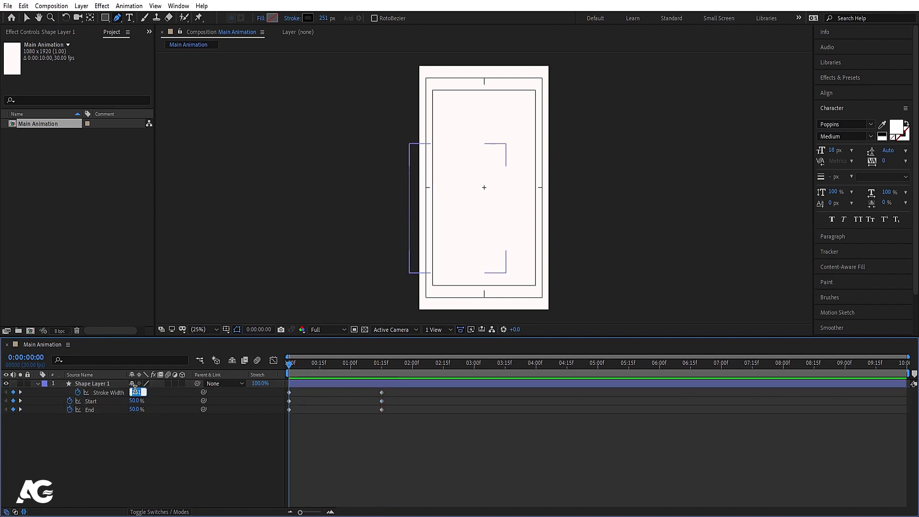
key(Return)
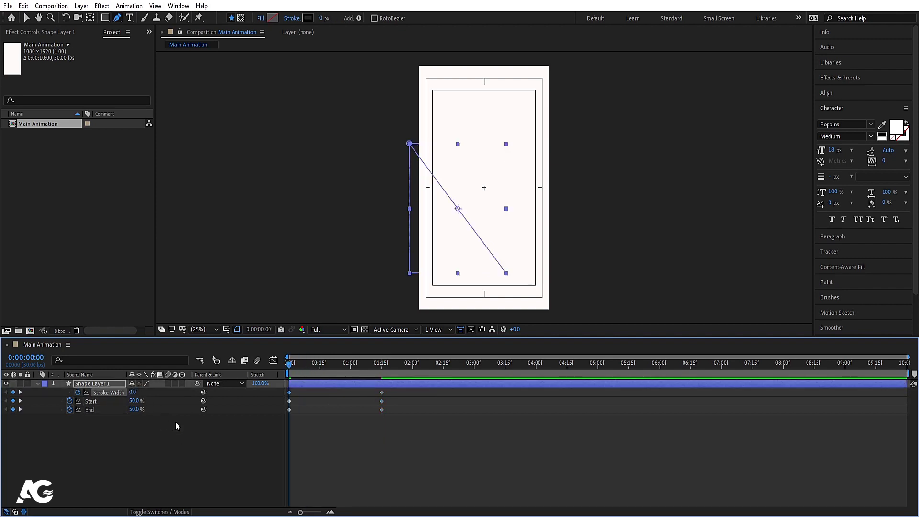
- At 0:00:01:15, set the trim path's Start to 0% and its End to 100%
click(175, 421)
key(k)
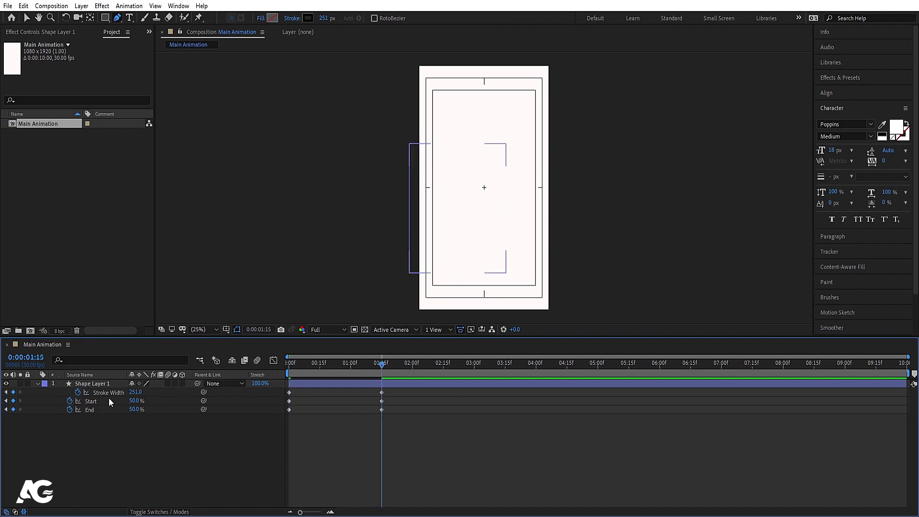
mouse_move(134, 402)
mouse_down()
mouse_move(98, 403)
mouse_move(254, 408)
mouse_up()
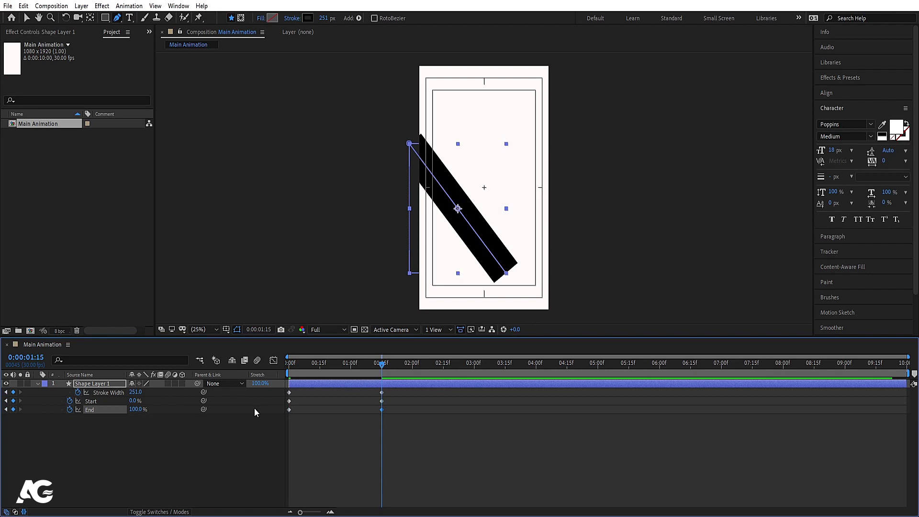
- Preview the stroke's growth animation from the first frame
key(Home)
key(space)
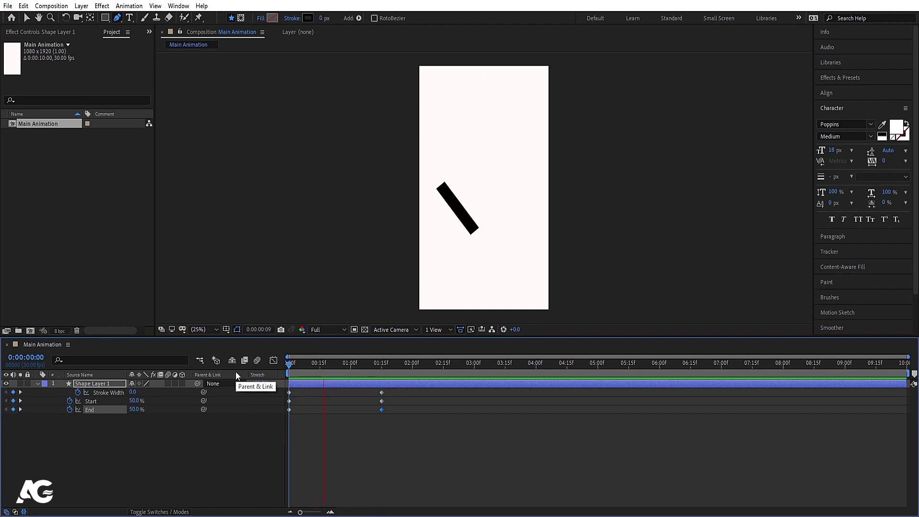
key(space)
key(space)
key(space)
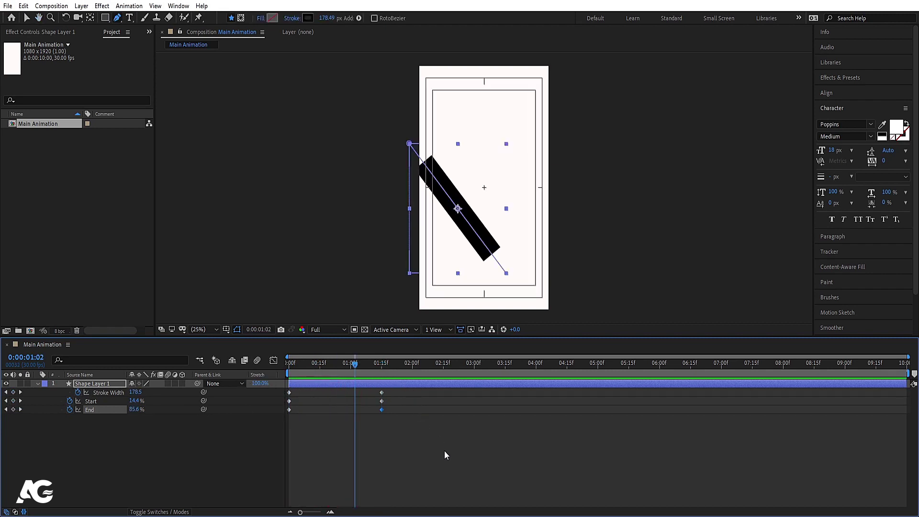
- Apply Easy Ease to all Stroke Width, Start and End keyframes and sharpen their speed curves into steep central peaks, checking the playback
drag(445, 455, 171, 318)
key(F9)
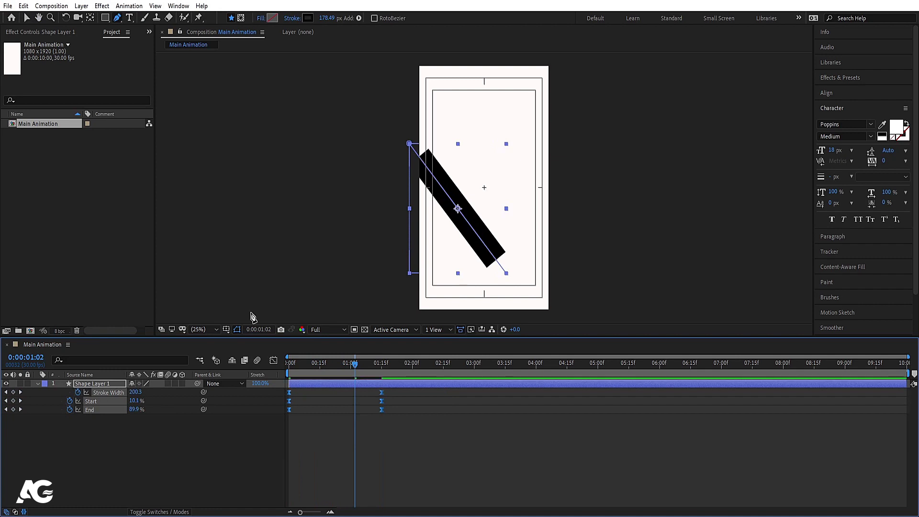
click(273, 360)
drag(406, 450, 248, 484)
drag(366, 470, 325, 469)
key(space)
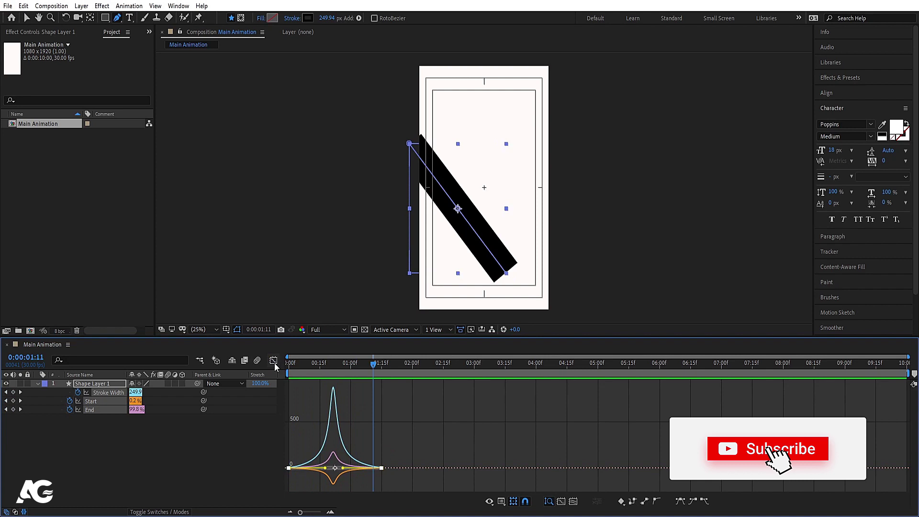
click(274, 361)
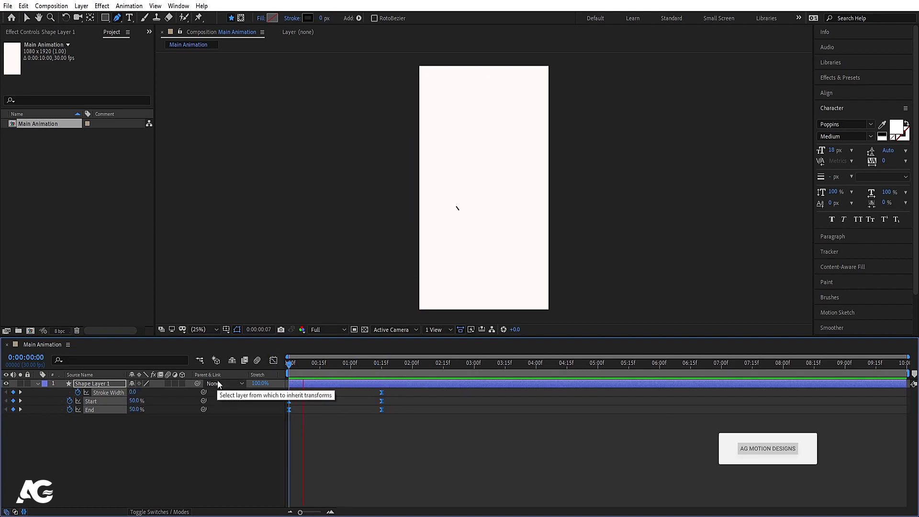
click(324, 416)
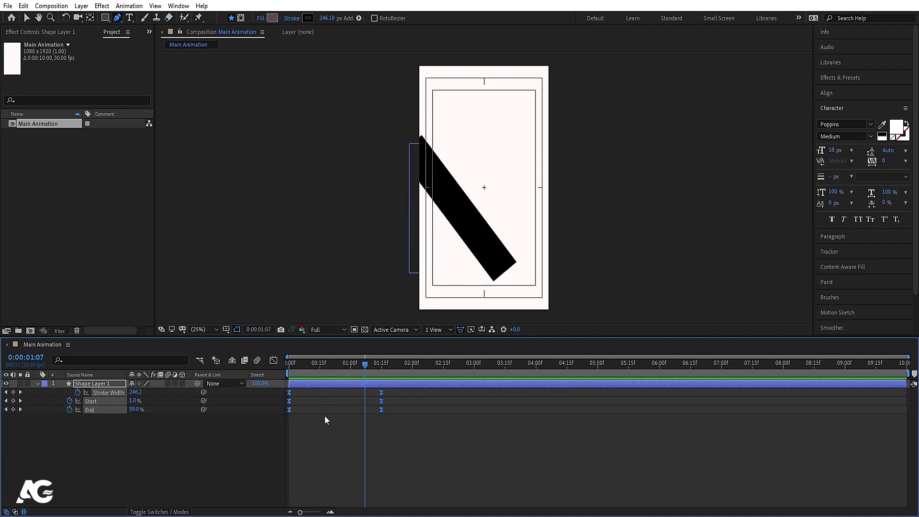
- Move only the last Stroke Width keyframe to 0:00:02:15 and preview the animation from the start
click(108, 391)
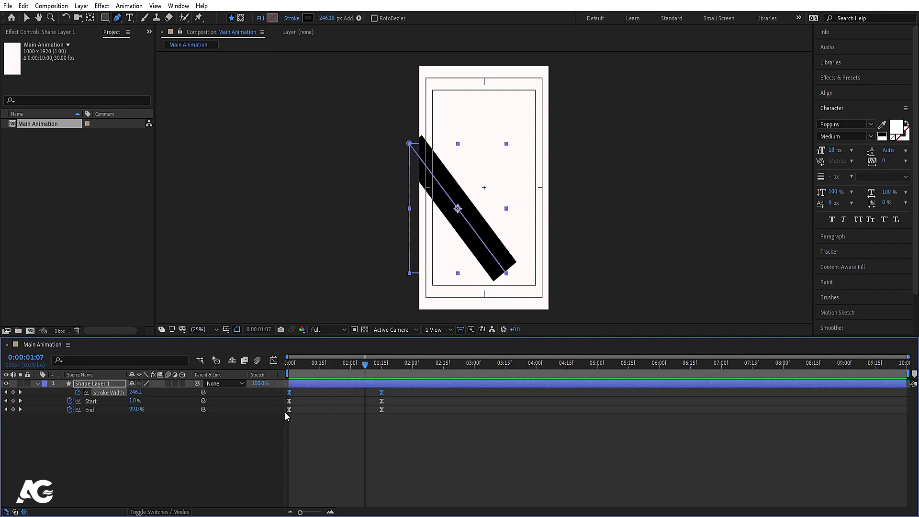
click(325, 399)
drag(383, 392, 444, 399)
drag(373, 368, 289, 367)
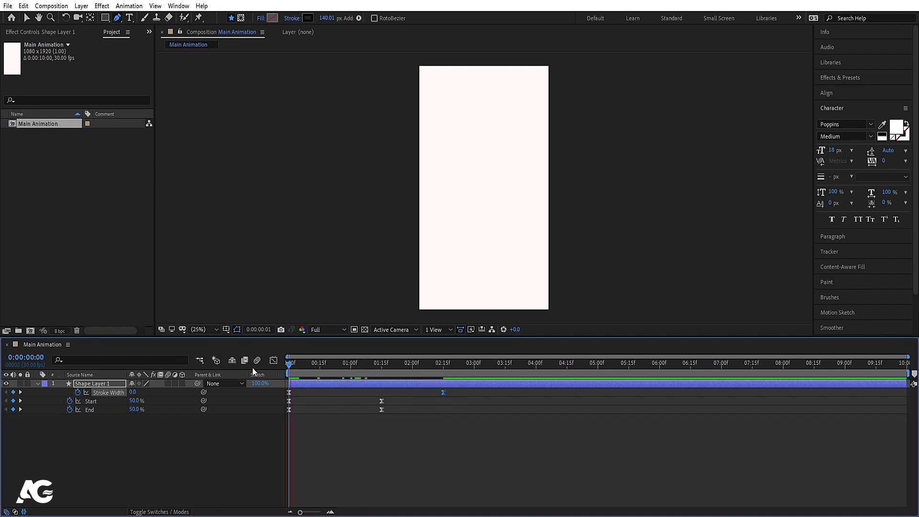
key(space)
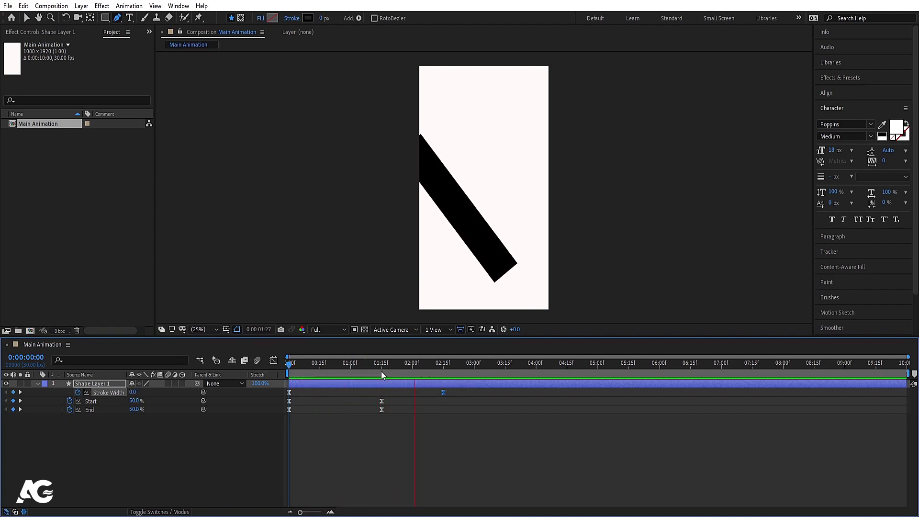
click(437, 371)
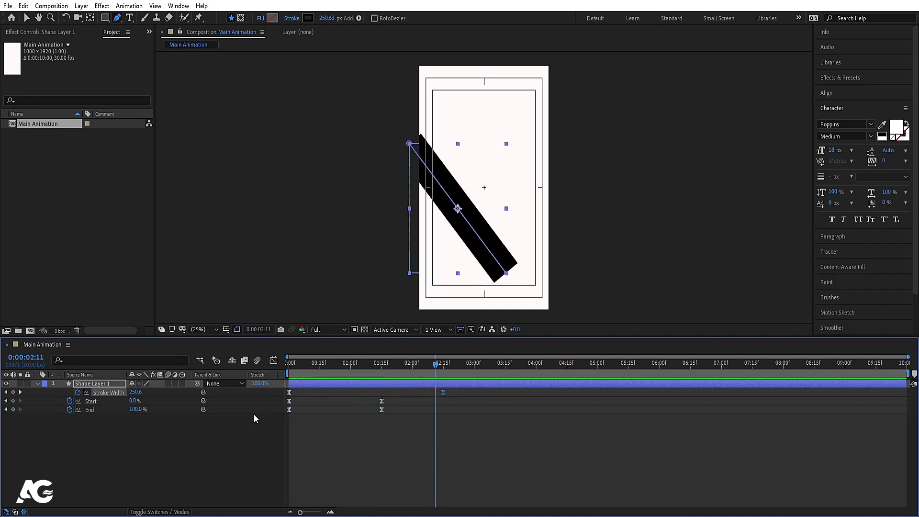
- Set the Line Cap of Stroke 1 in Shape Layer 1 to Round Cap
click(84, 430)
click(84, 385)
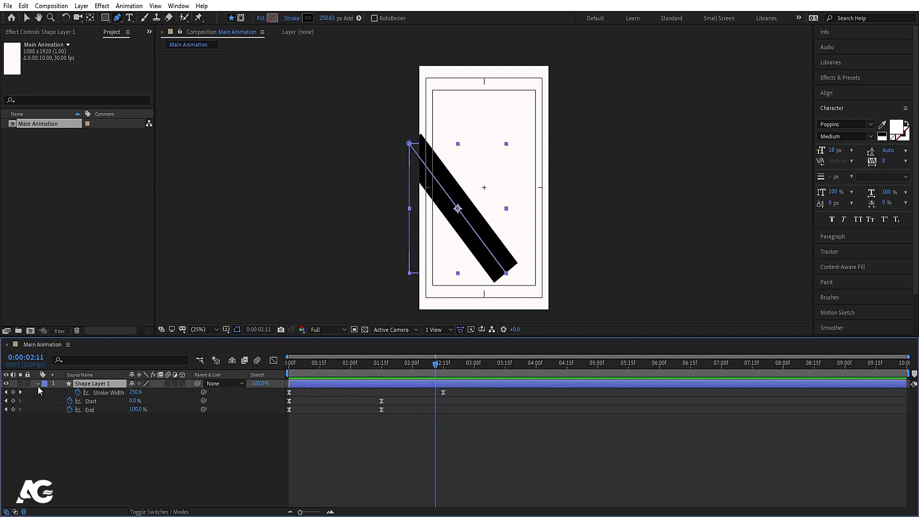
click(38, 384)
click(38, 384)
click(73, 404)
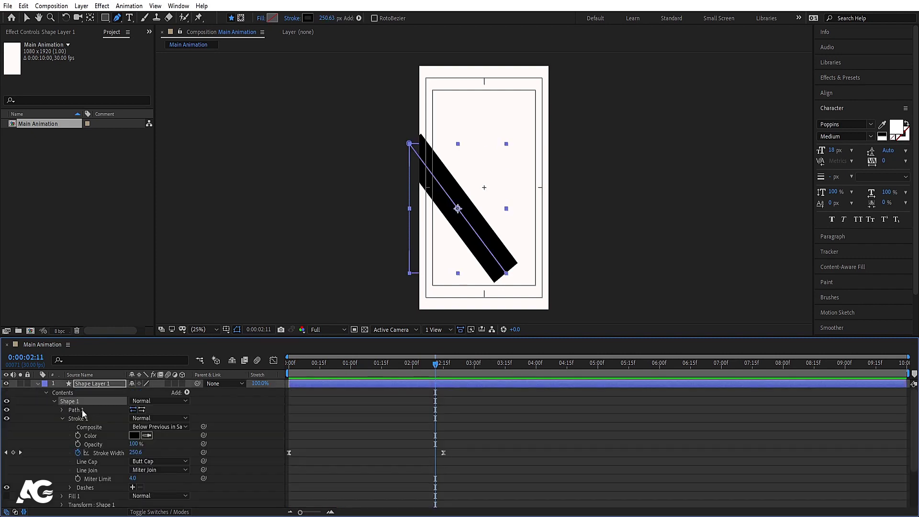
click(84, 420)
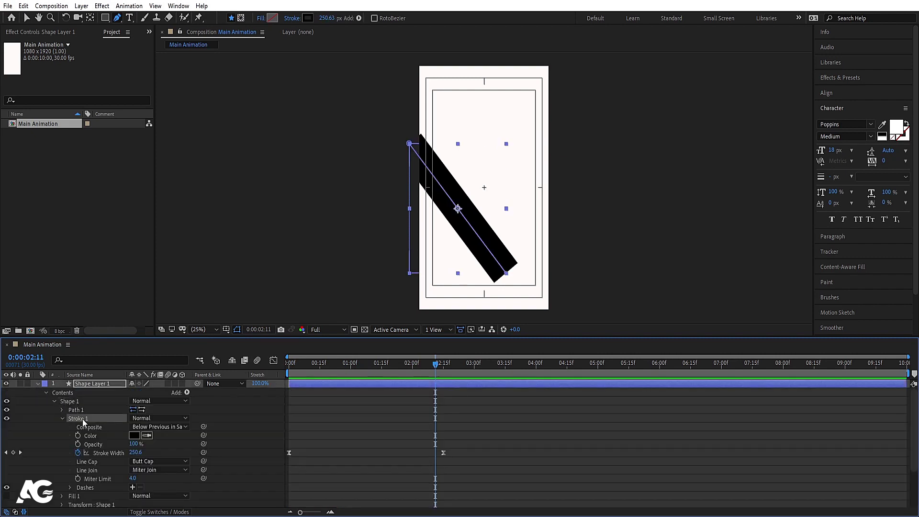
click(135, 462)
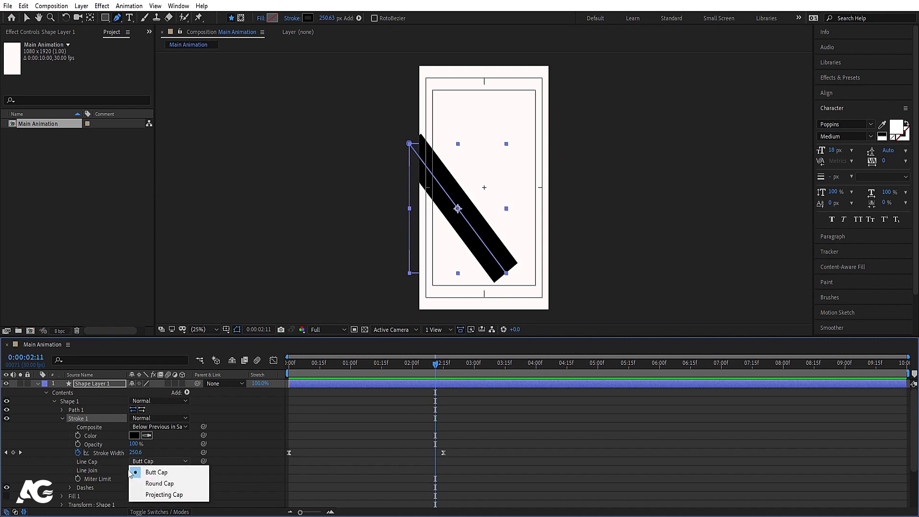
click(160, 484)
click(344, 416)
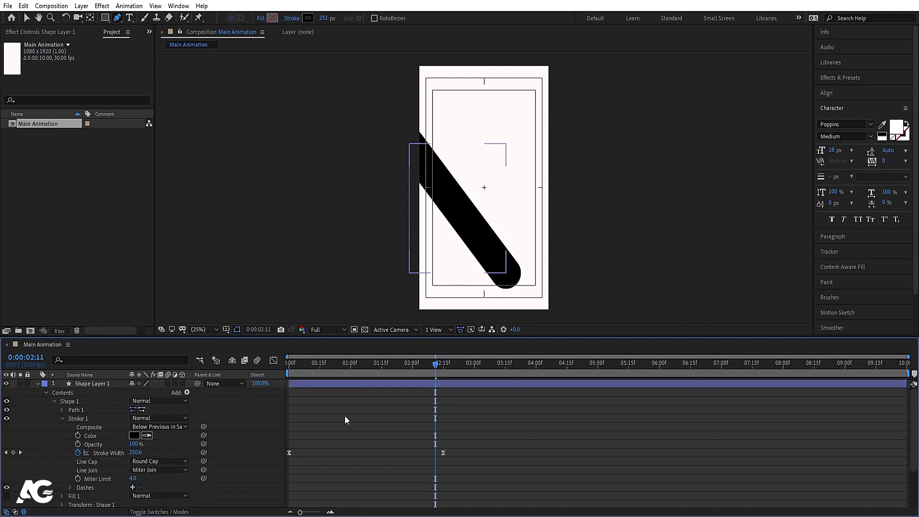
- Show only the keyframed properties and preview the round-capped stroke from the first frame
key(u)
key(Home)
key(space)
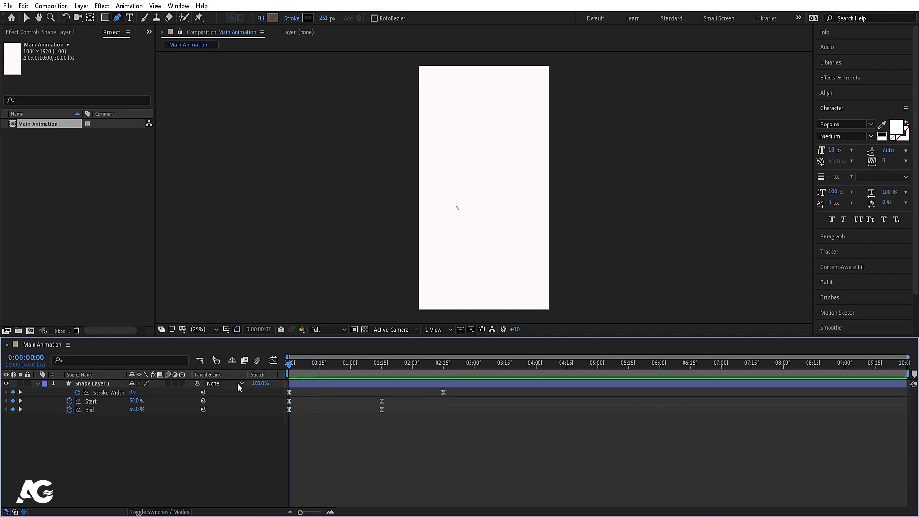
click(367, 386)
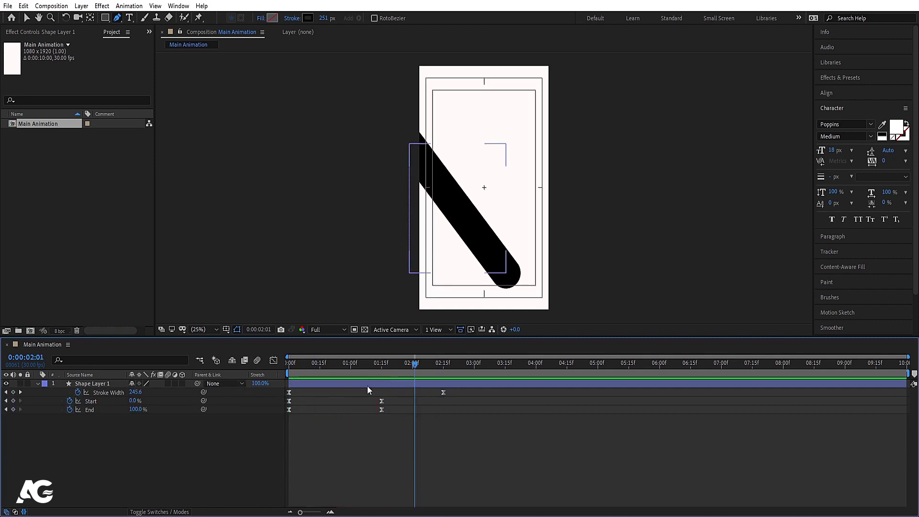
- Duplicate Shape Layer 1 and place the copy parallel to the original stroke, just above it
click(101, 384)
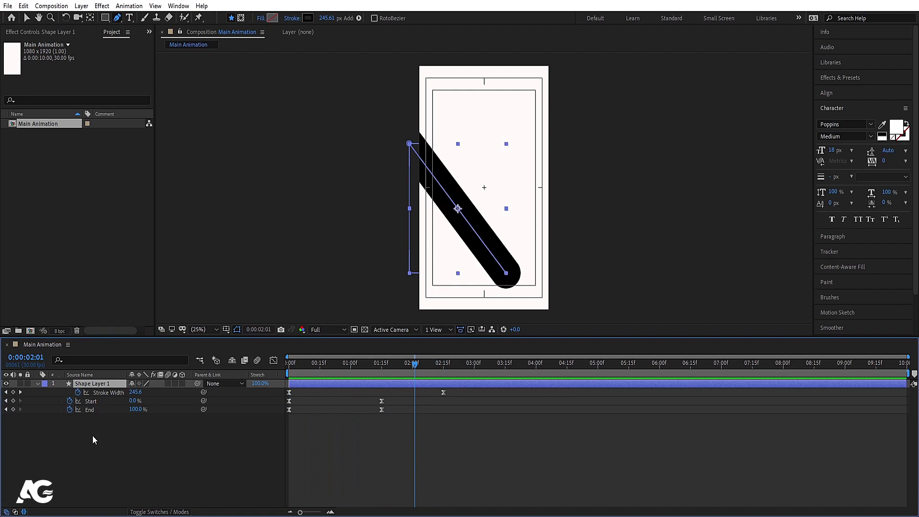
key(ctrl+d)
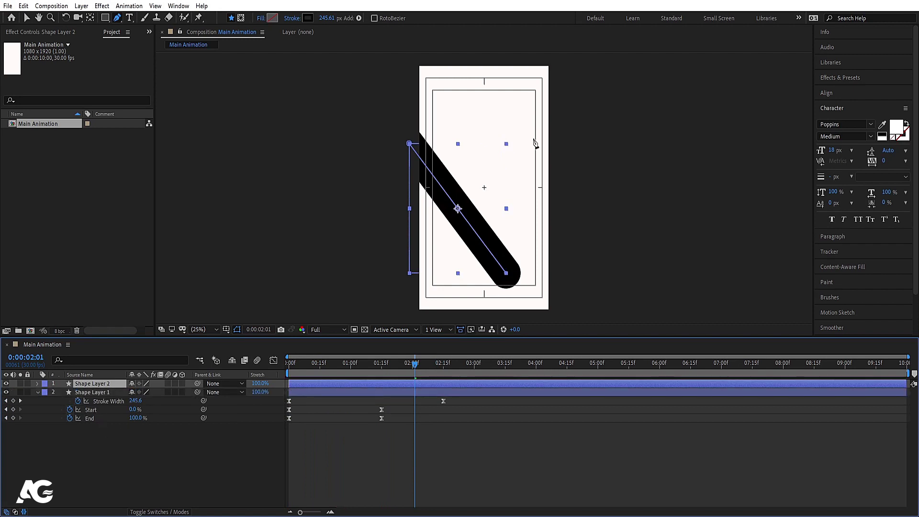
key(v)
drag(456, 214, 455, 164)
- Reveal Shape Layer 2's keyframes and set its Stroke Width to 209 at the 0:00:02:15 keyframe
key(u)
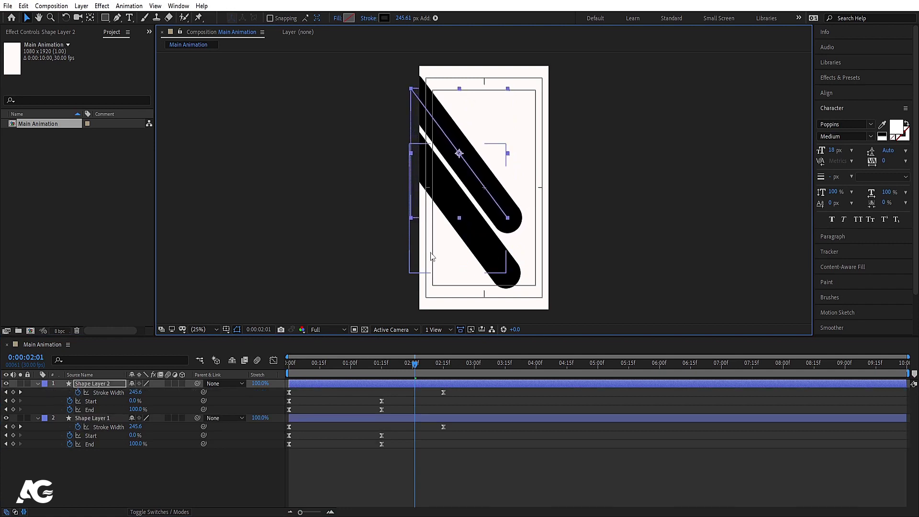
key(k)
drag(135, 392, 118, 393)
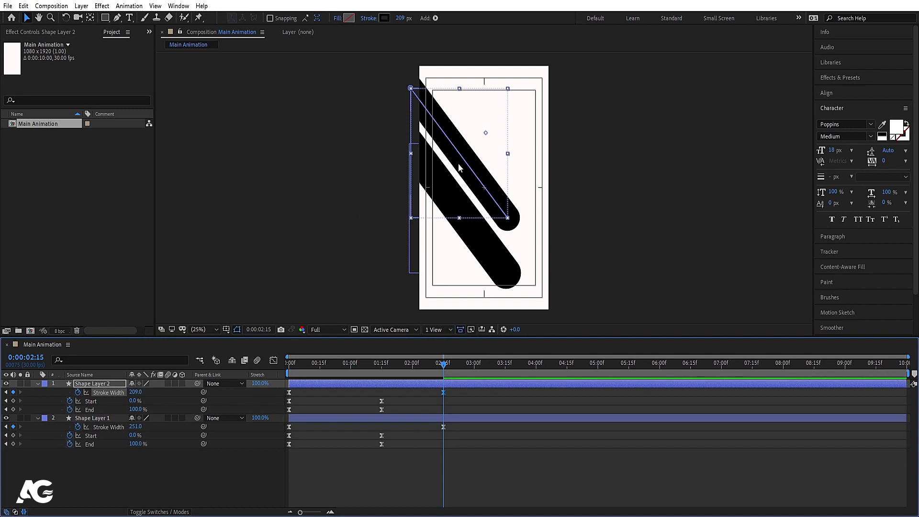
- Duplicate Shape Layer 2, place the copy just below the original stroke and set its Stroke Width to 348 at 0:00:02:15
drag(458, 168, 412, 214)
key(ctrl+d)
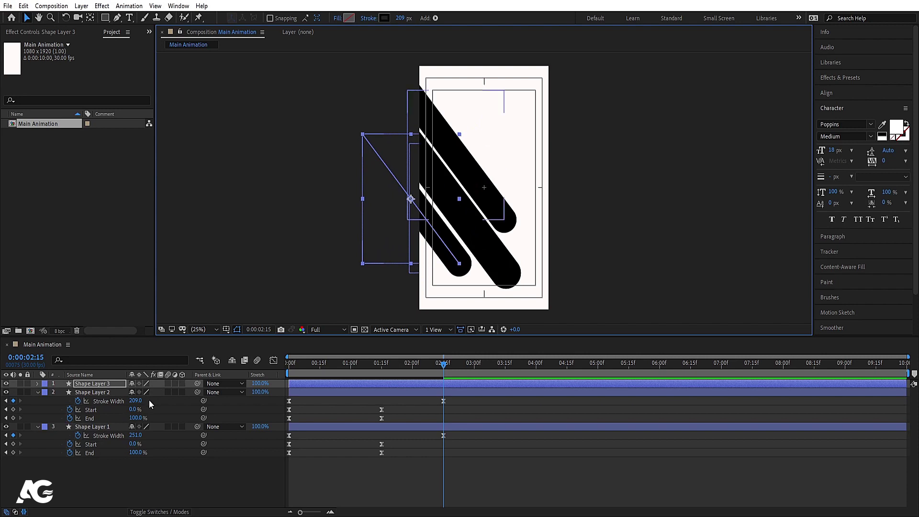
key(u)
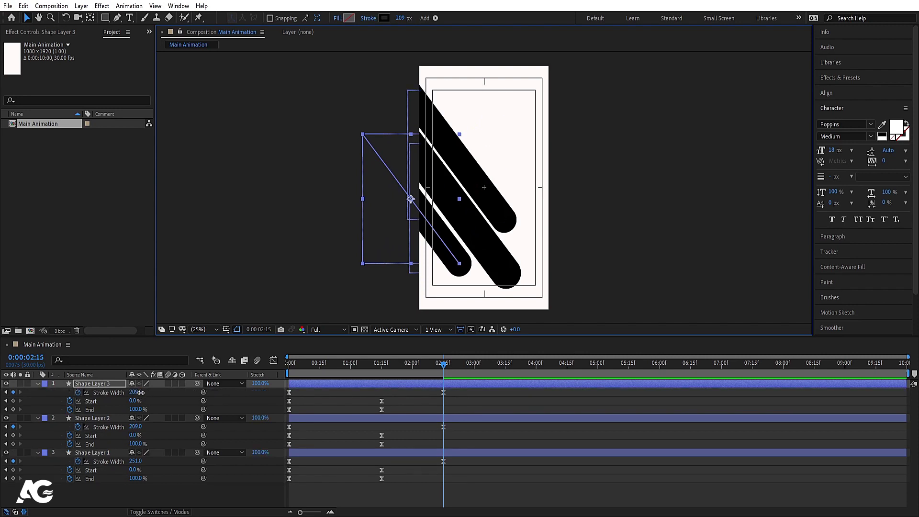
drag(136, 392, 196, 383)
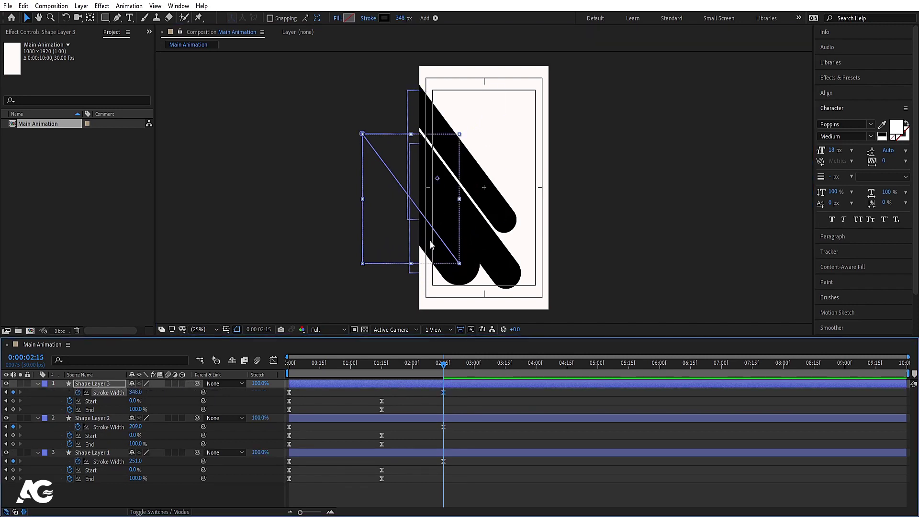
drag(430, 243, 426, 247)
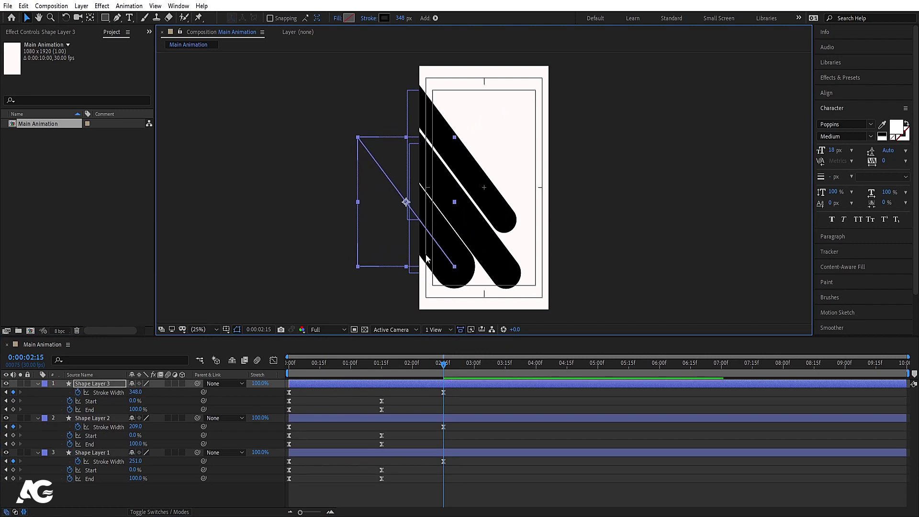
- Duplicate Shape Layer 3, place the copy above the uppermost stroke and set its Stroke Width to 133 at 0:00:02:15
click(407, 384)
key(ctrl+d)
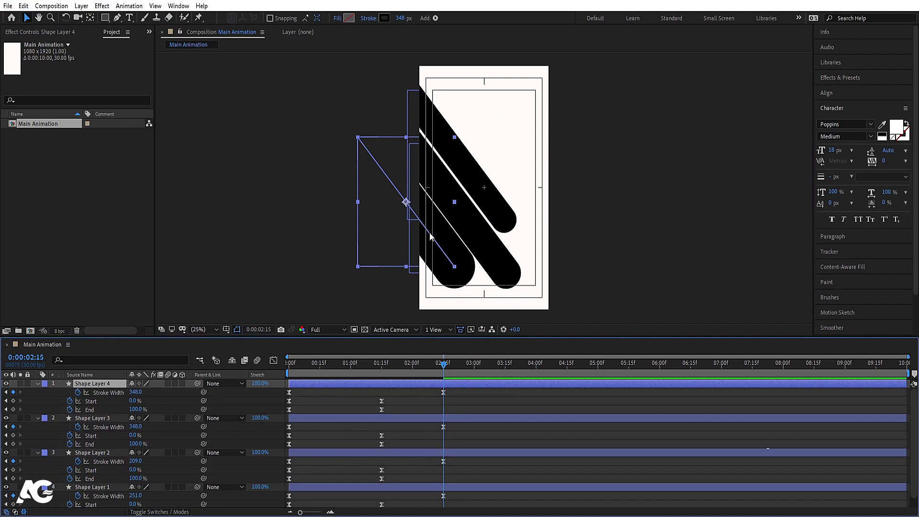
drag(429, 231, 495, 139)
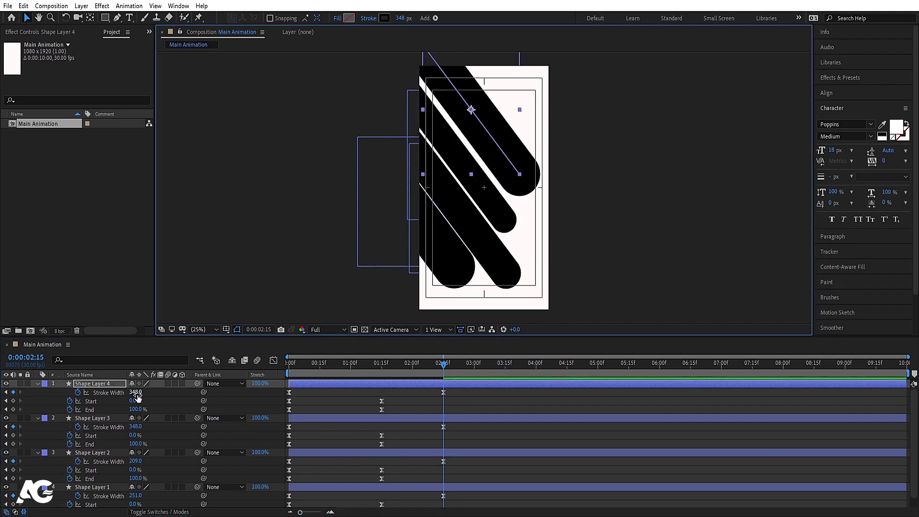
drag(135, 392, 15, 375)
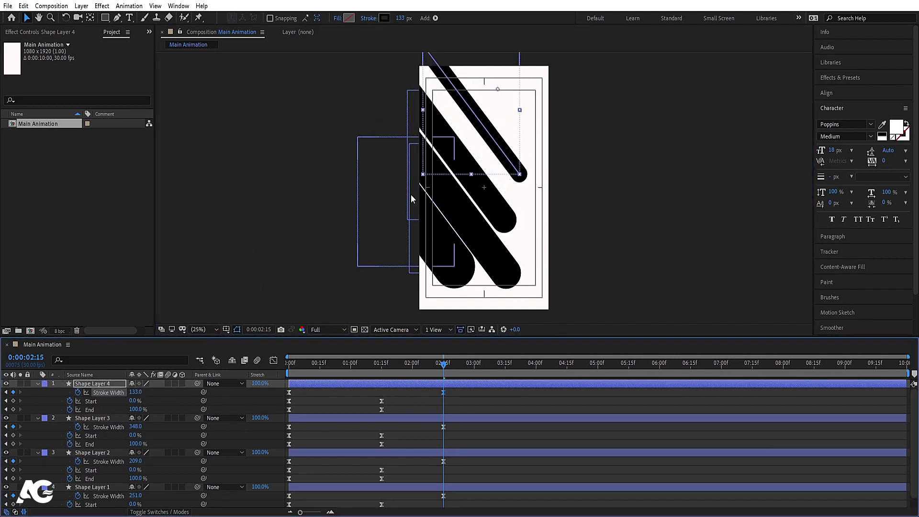
mouse_move(502, 146)
mouse_down()
mouse_move(487, 153)
mouse_move(504, 155)
mouse_up()
- Duplicate Shape Layer 4 so two thin strokes lie side by side above the others, and collapse all layers' properties
key(ctrl+d)
click(399, 407)
key(u)
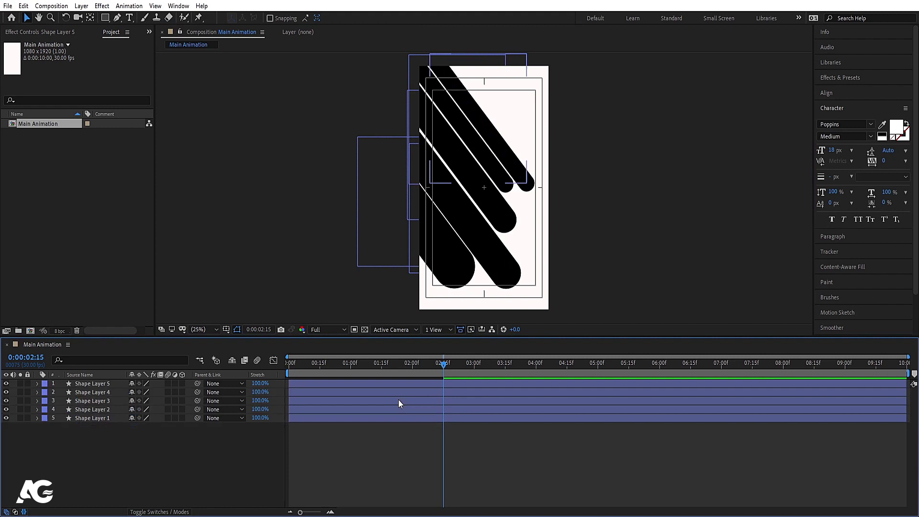
- Preview the five-stroke animation from the first frame and return to 0:00:00:00
drag(298, 366, 245, 368)
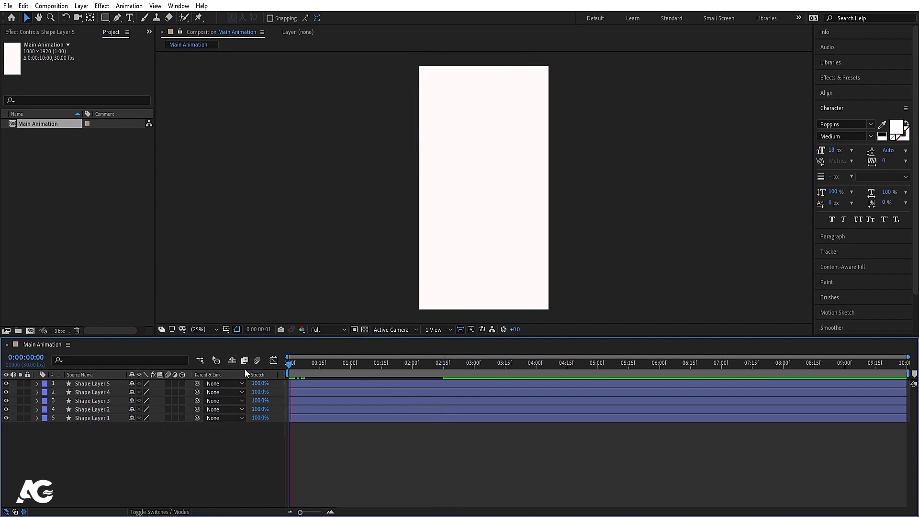
key(space)
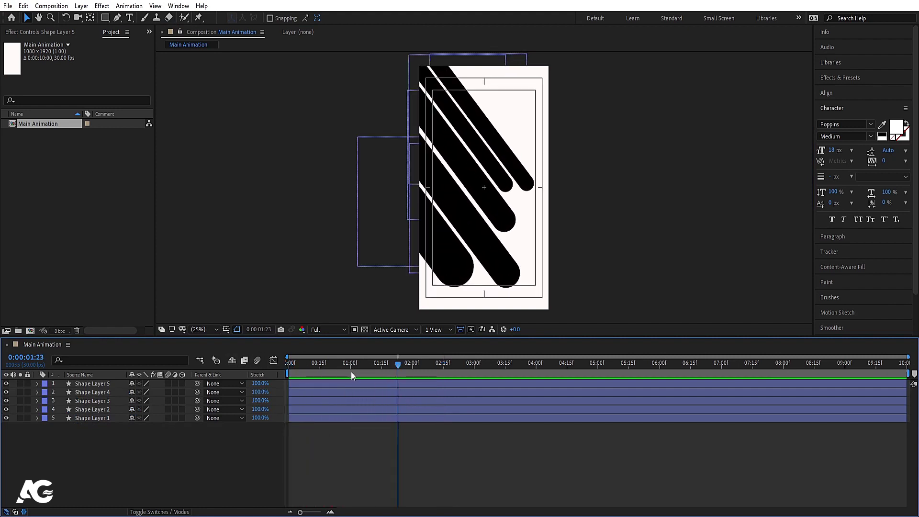
key(space)
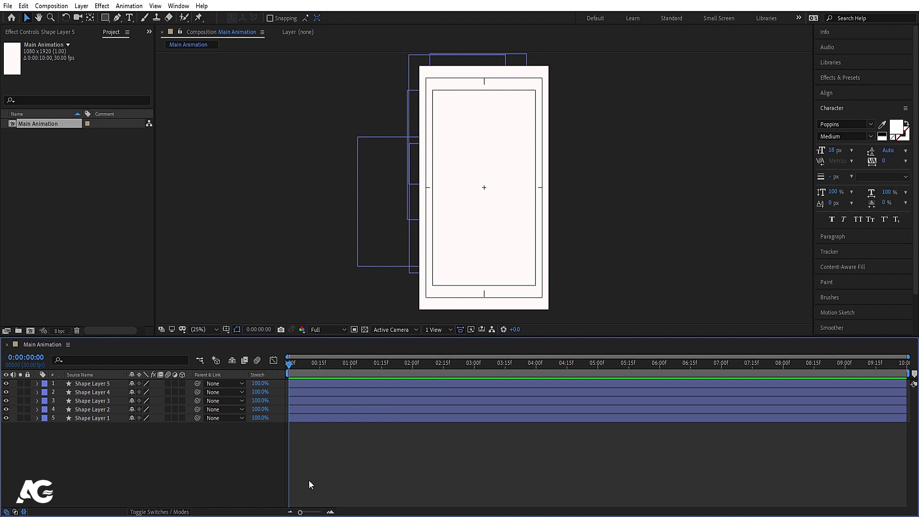
- Move the start of Shape Layer 3 to 0:00:00:02 and the start of Shape Layer 1 to 0:00:00:04
key(Page_Down)
key(Page_Down)
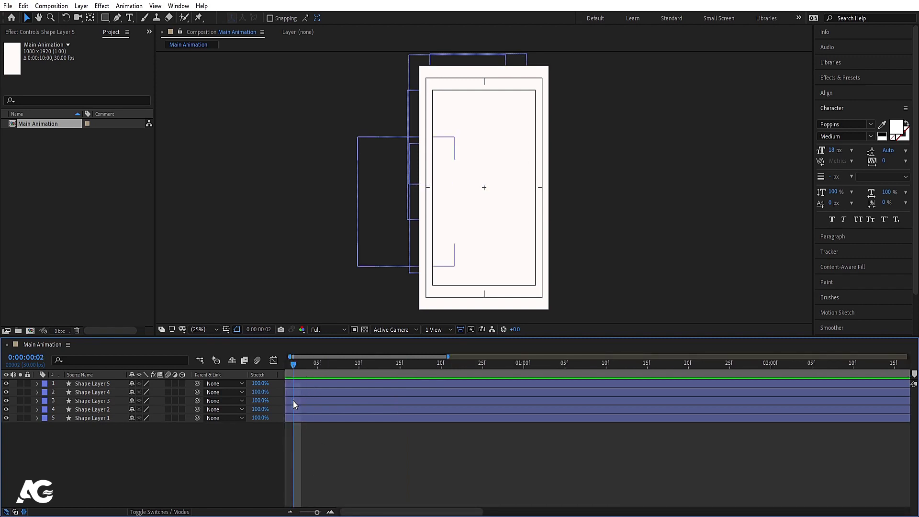
click(293, 400)
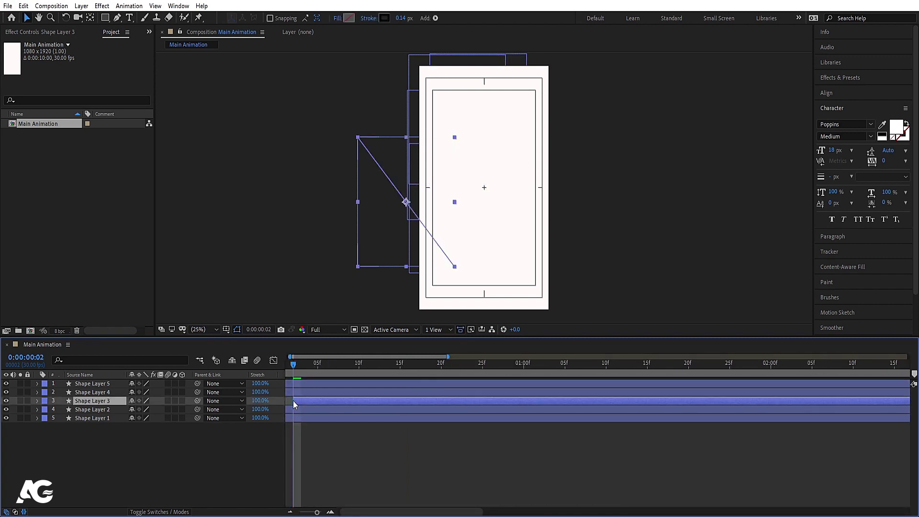
key(Page_Down)
key(Page_Down)
click(301, 416)
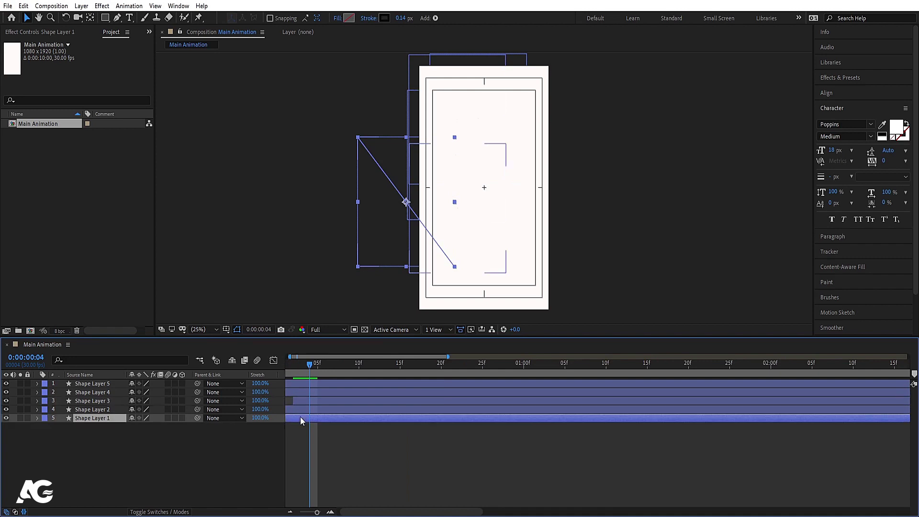
key(bracketleft)
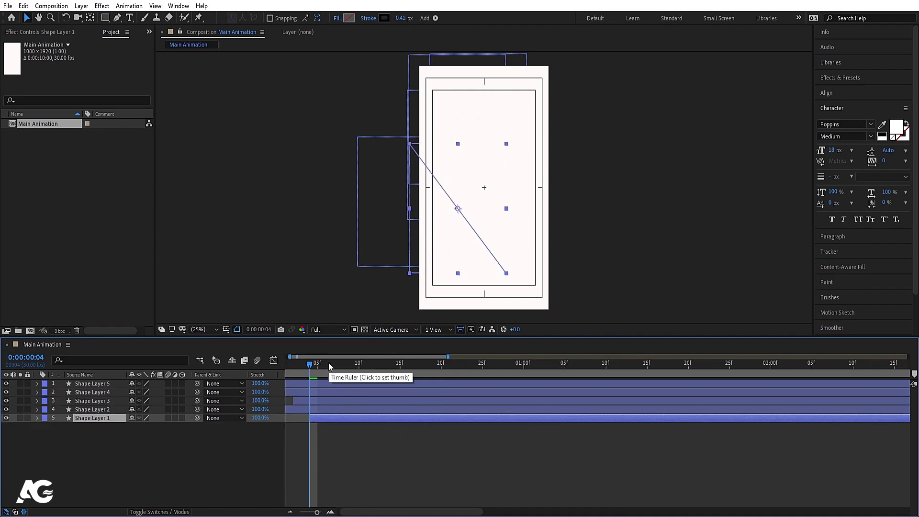
- Move the start of Shape Layer 2 to 0:00:00:06 and the start of Shape Layer 5 to 0:00:00:08
key(Page_Down)
key(Page_Down)
click(323, 409)
key(bracketleft)
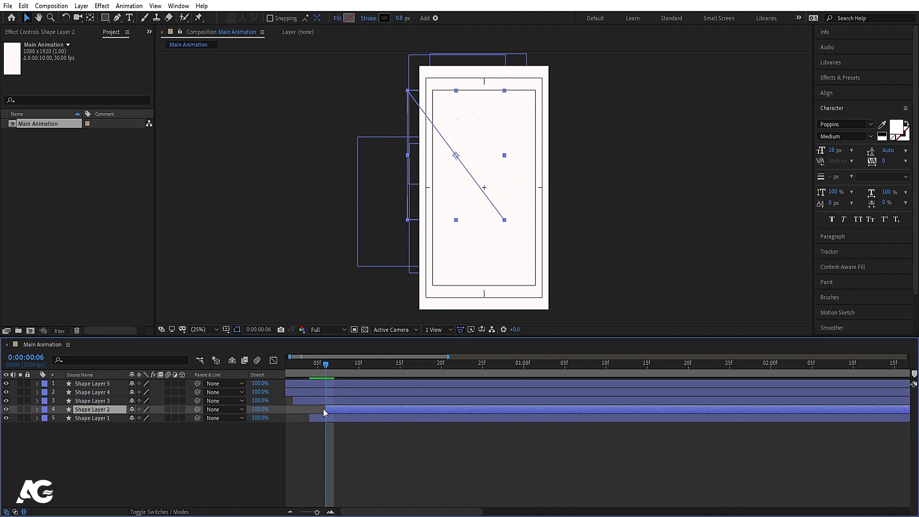
key(Page_Down)
key(Page_Down)
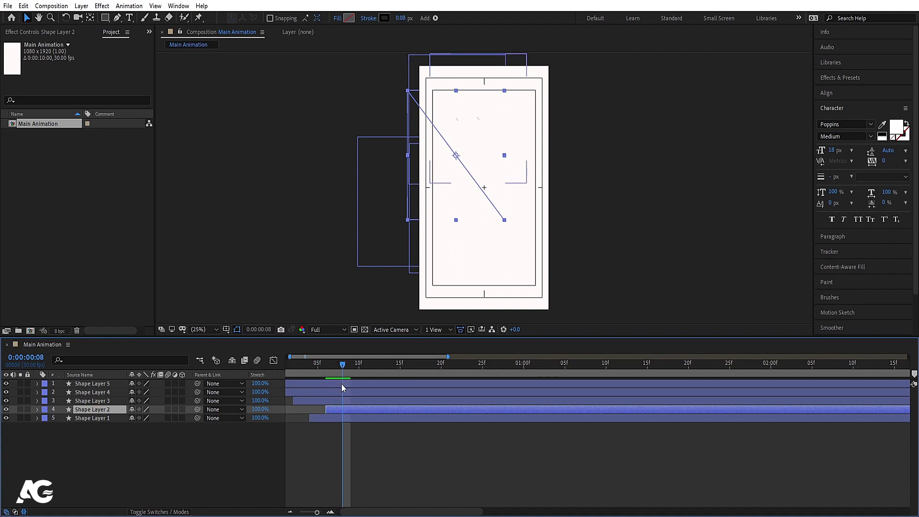
key(minus)
key(minus)
key(minus)
click(331, 386)
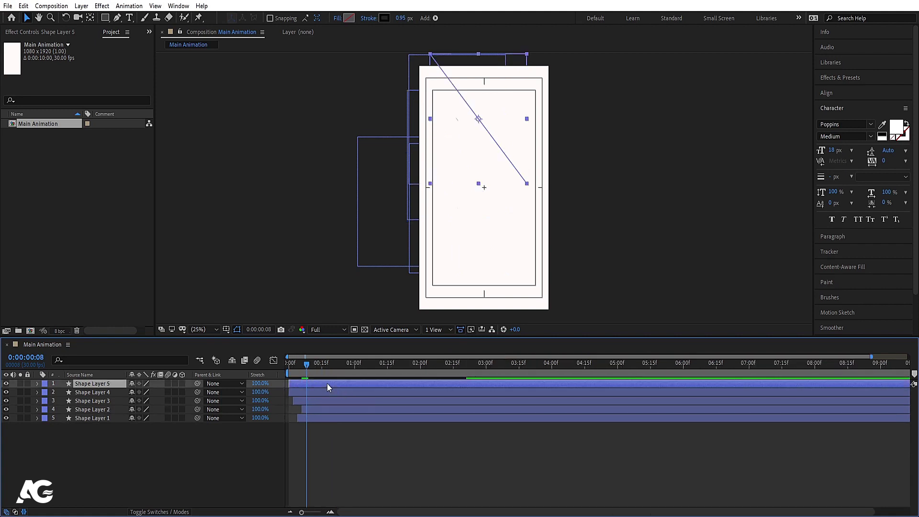
key(bracketleft)
- Preview the staggered stroke animation from the first frame and stop playback once all strokes have grown
key(Home)
key(space)
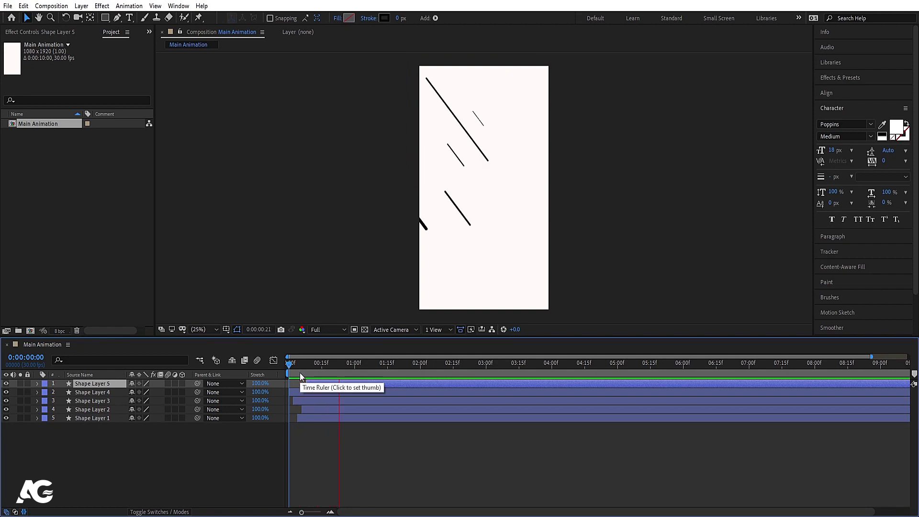
click(376, 439)
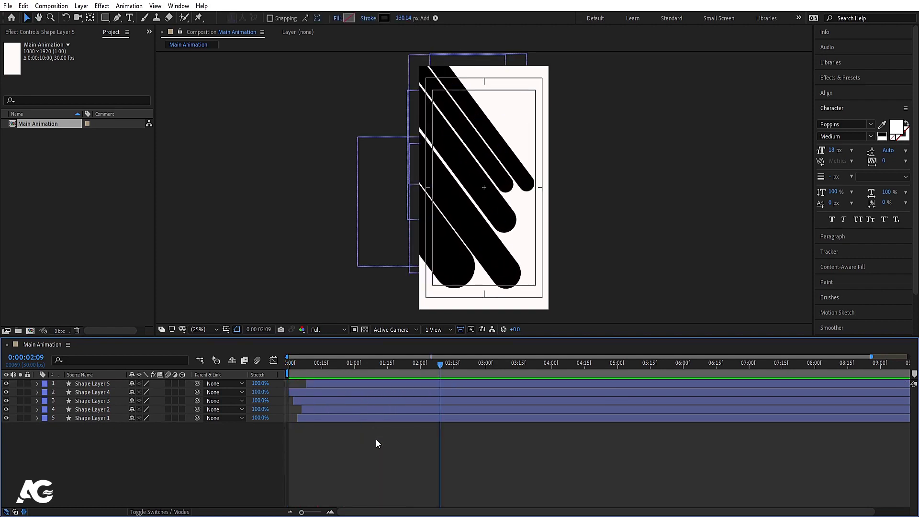
- At 0:00:02:15, nudge Shape Layer 2 slightly left to tighten its gap to the Shape Layer 1 stroke
key(v)
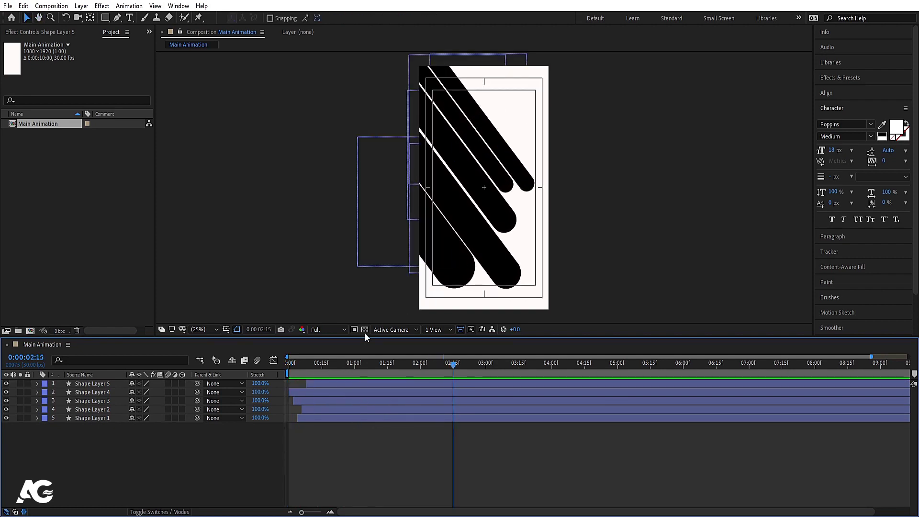
click(488, 258)
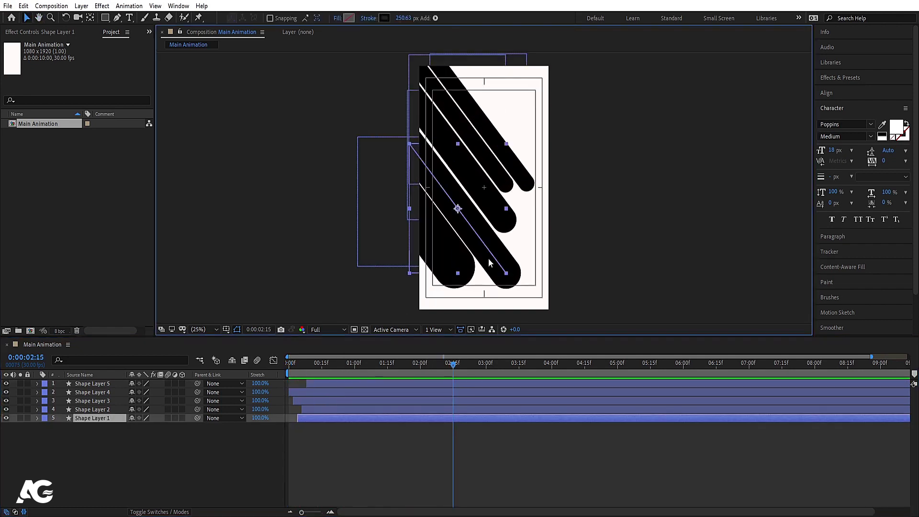
click(643, 234)
click(496, 211)
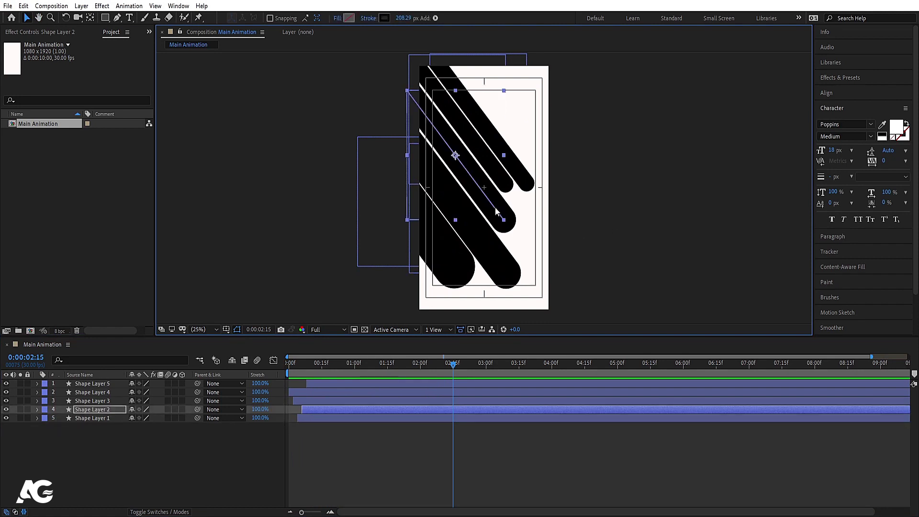
click(638, 207)
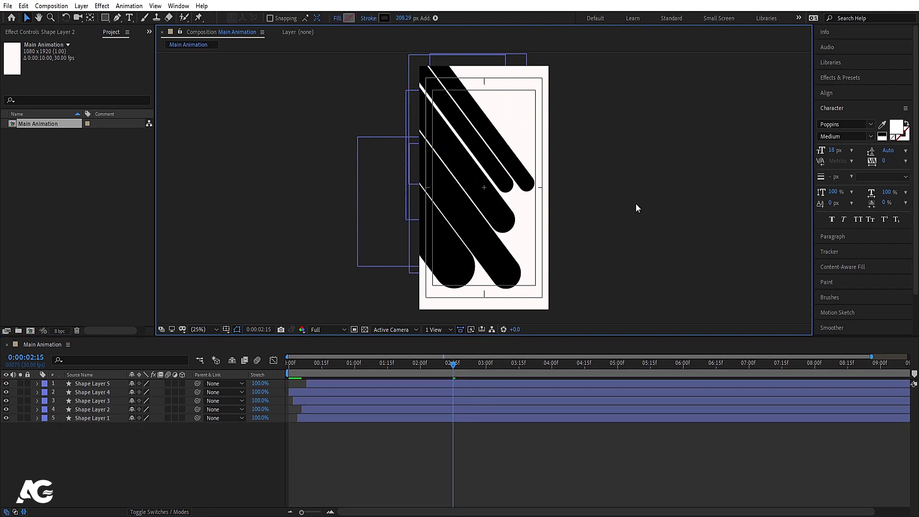
- Nudge Shape Layers 4 and 5 together slightly left so the gaps between the strokes look even
click(483, 158)
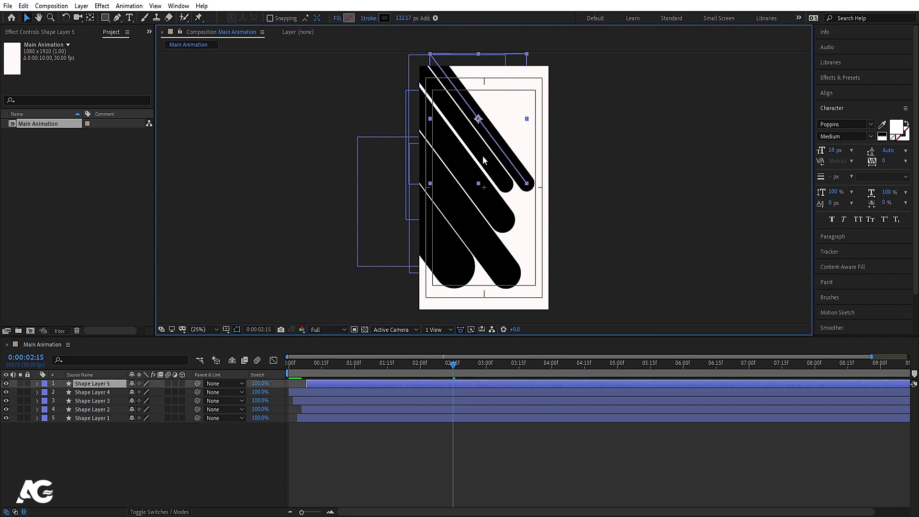
shift+click(328, 392)
key(Left)
key(Left)
key(Left)
key(Left)
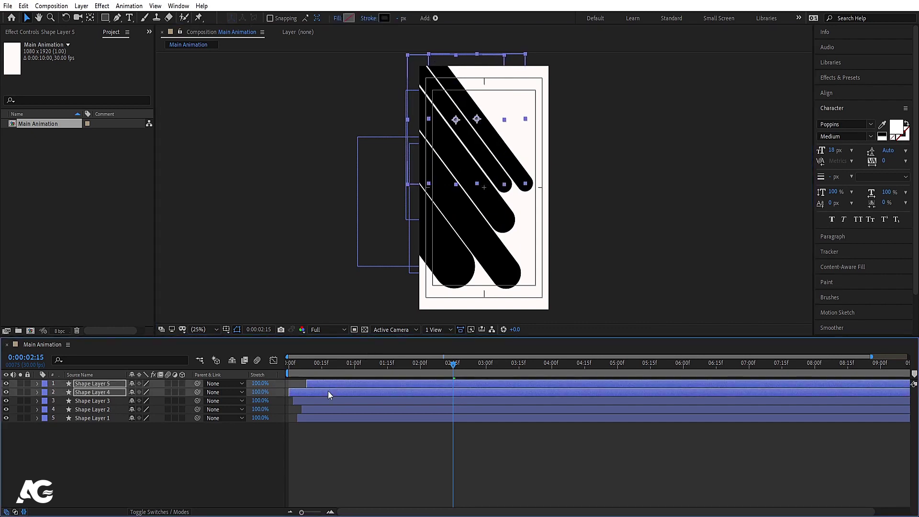
click(180, 458)
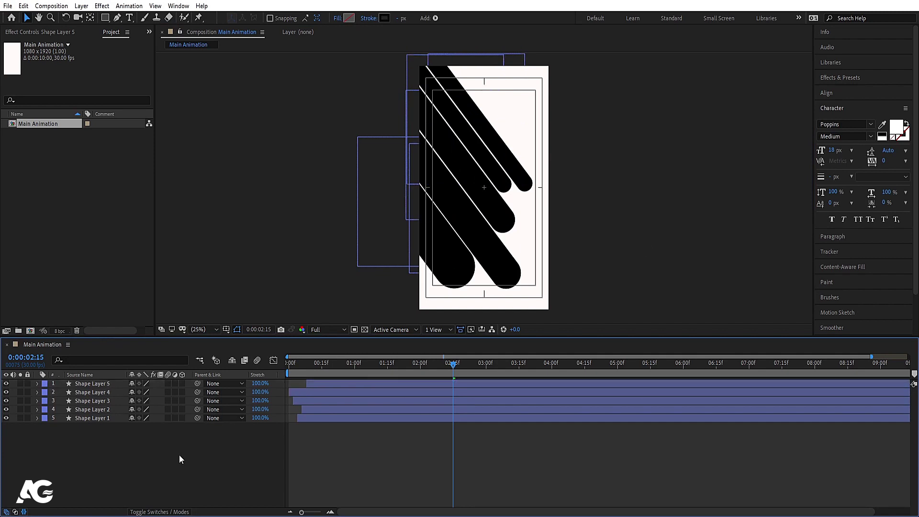
- Shift all five stroke layers slightly upward together and collapse their properties
key(ctrl+a)
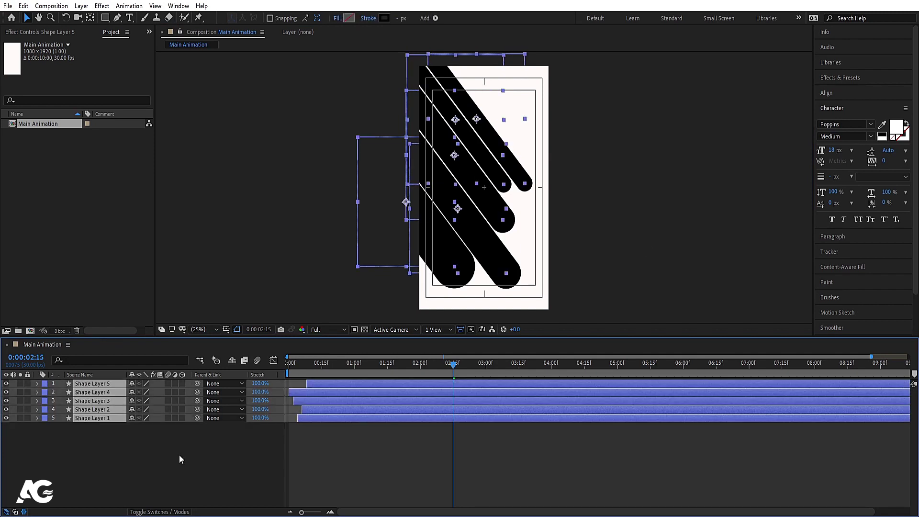
key(p)
drag(154, 393, 144, 393)
click(159, 481)
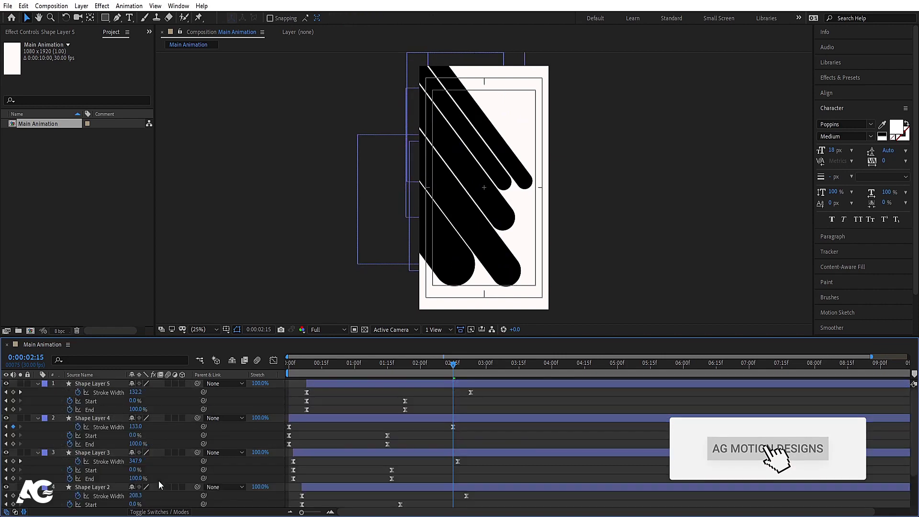
key(p)
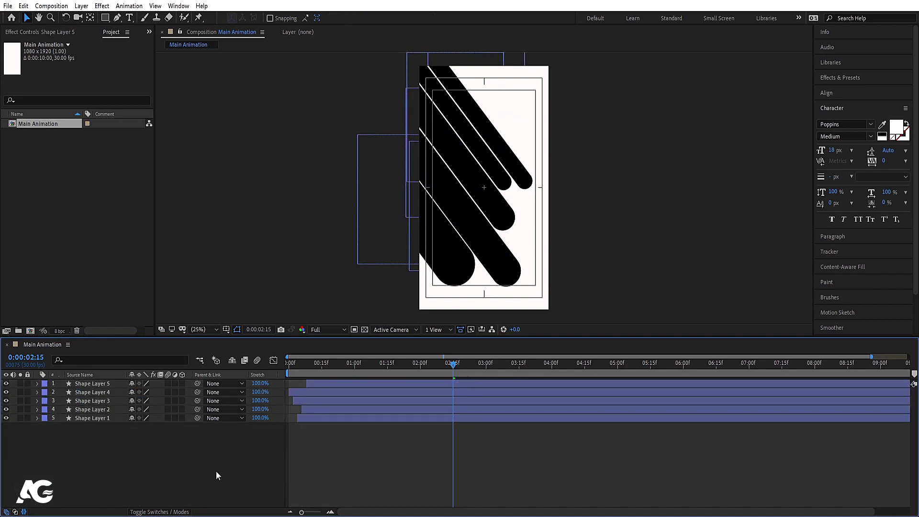
- Import the JPG photo of the man in the yellow jacket and place it below all the shape layers
key(ctrl+i)
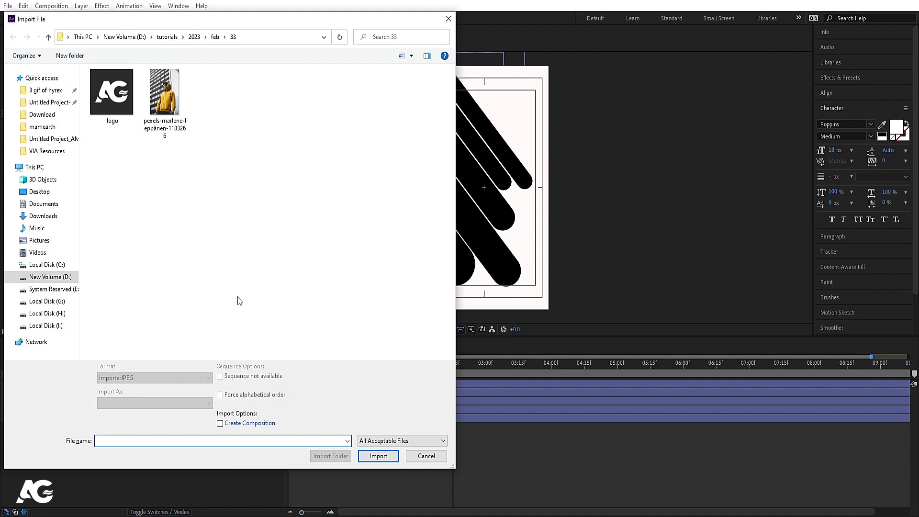
click(159, 110)
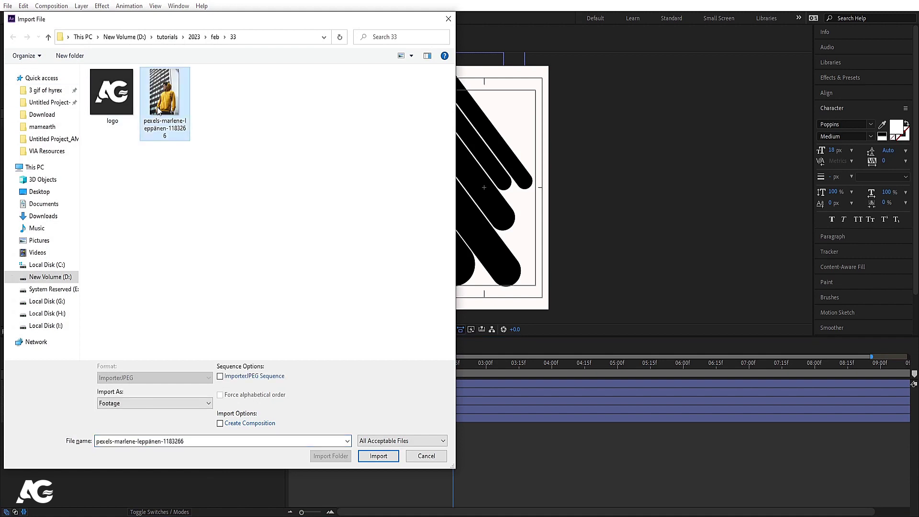
double_click(159, 110)
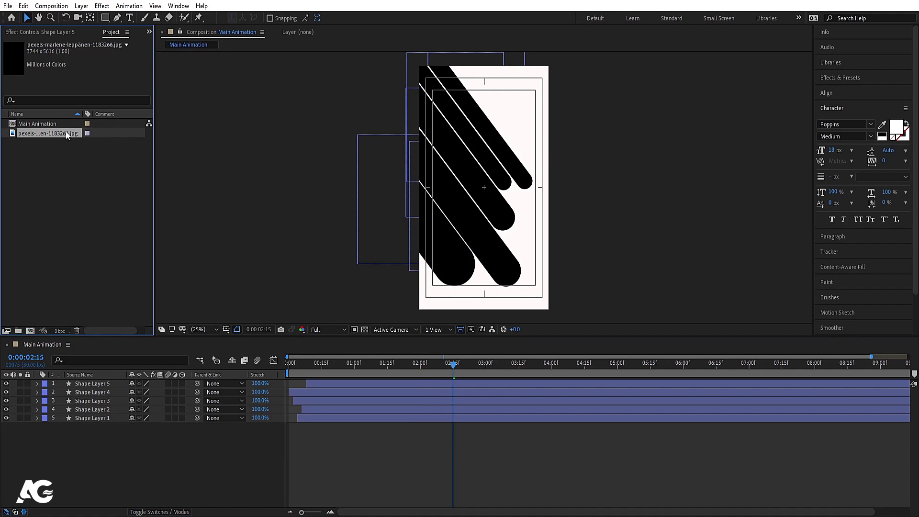
drag(65, 133, 99, 445)
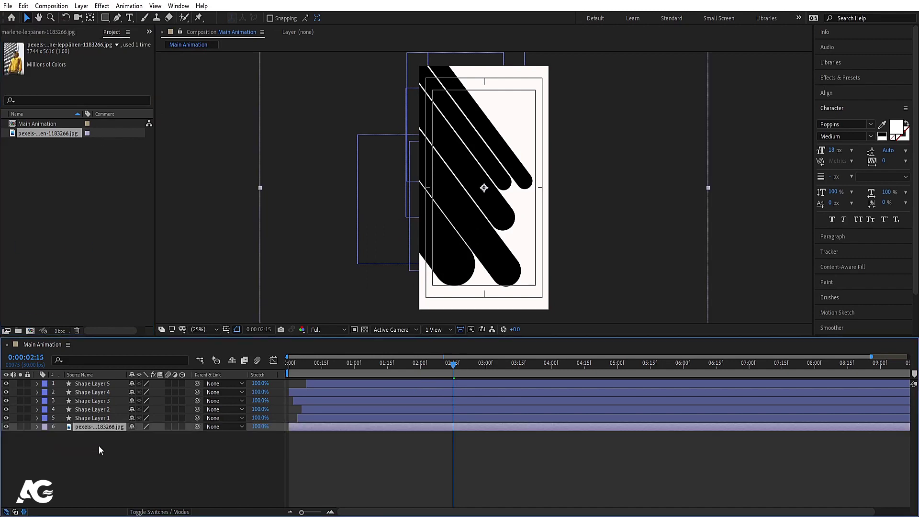
- Pre-compose the five shape layers into a composition named Mask
click(89, 420)
shift+click(92, 384)
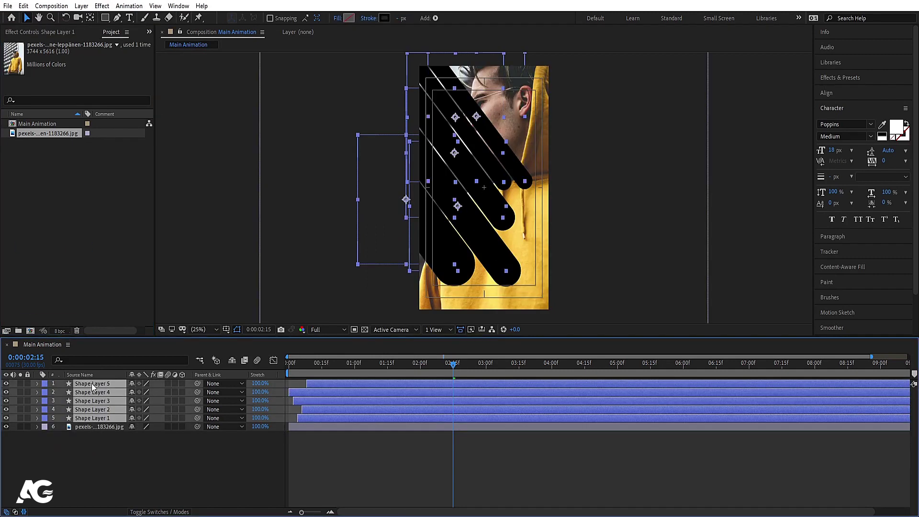
key(ctrl+shift+c)
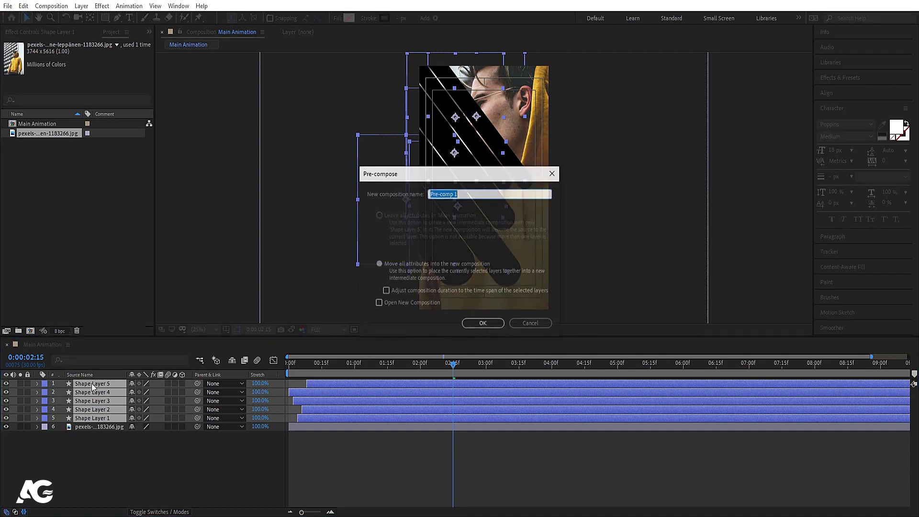
text(Mask)
key(Return)
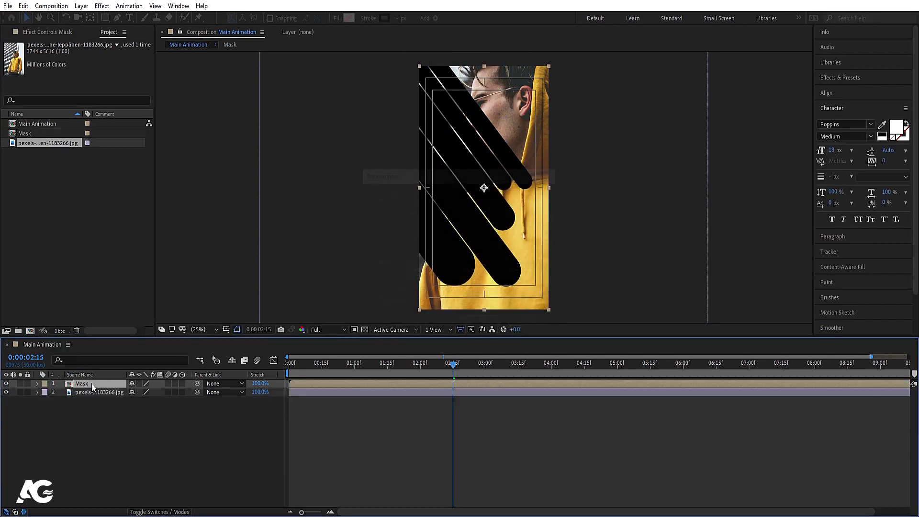
- Scale the photo layer to 60%
click(98, 391)
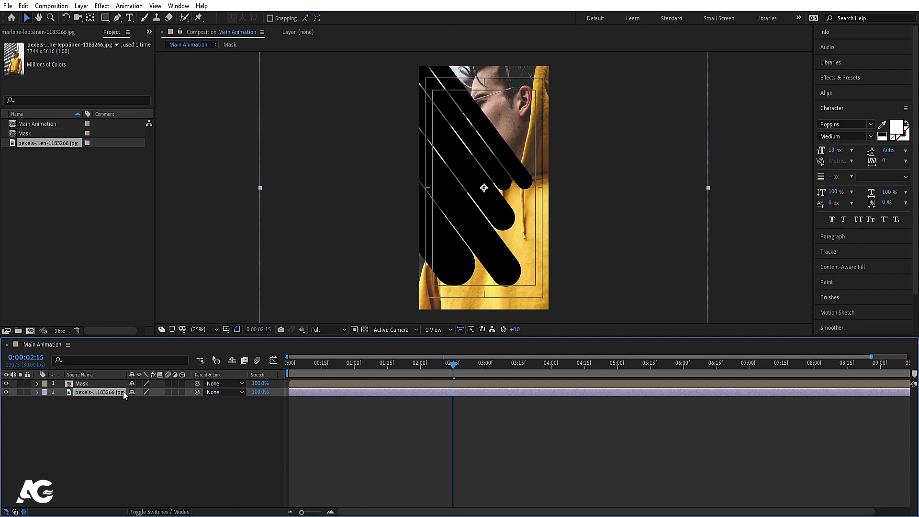
key(s)
drag(146, 402, 129, 401)
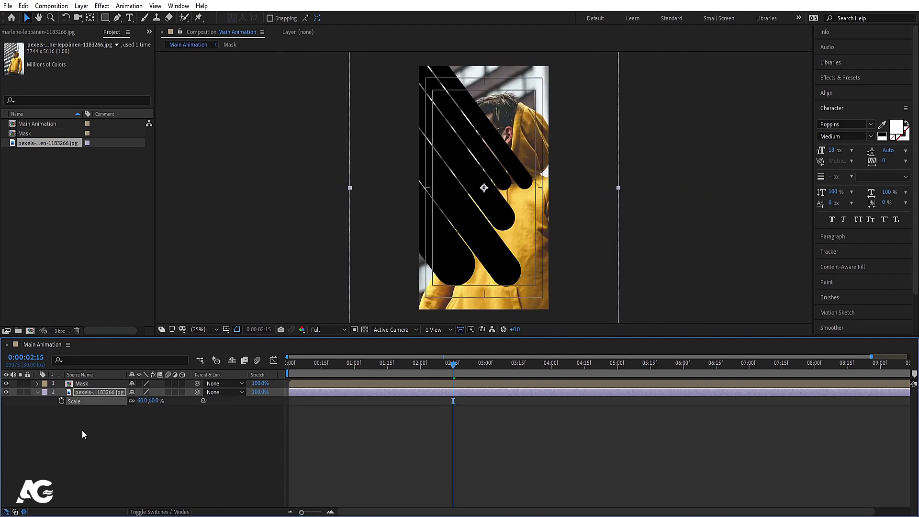
- Duplicate the photo layer and hide the upper copy
key(ctrl+d)
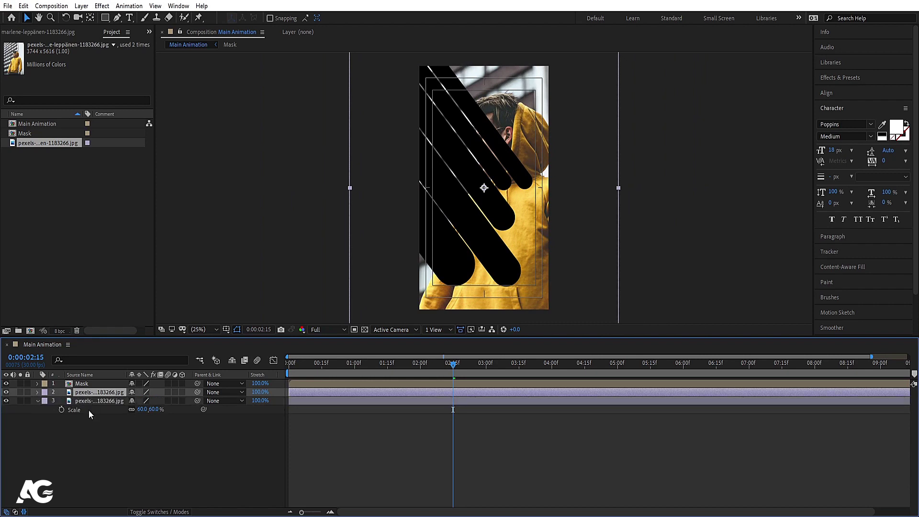
click(7, 392)
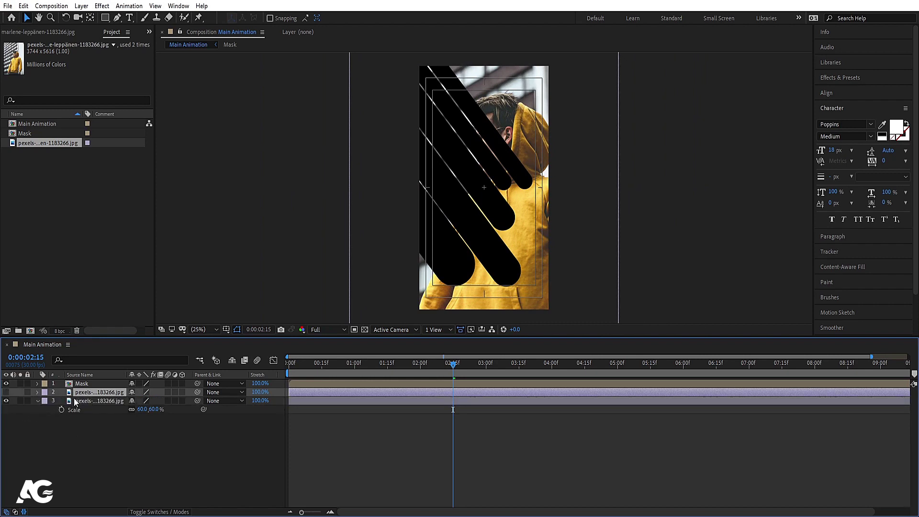
click(79, 433)
- Create a white 1080 x 1920 solid named bg, then move it beneath all layers and lock it
key(ctrl+y)
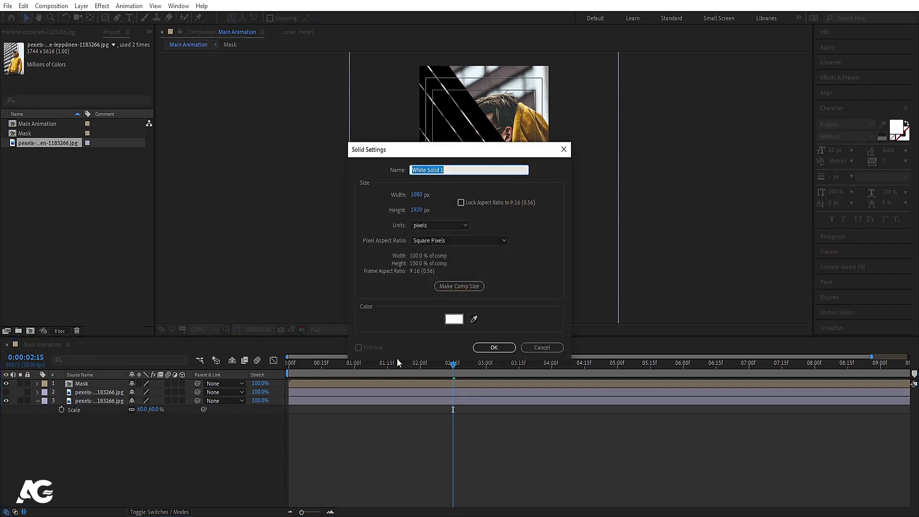
text(bg)
key(Return)
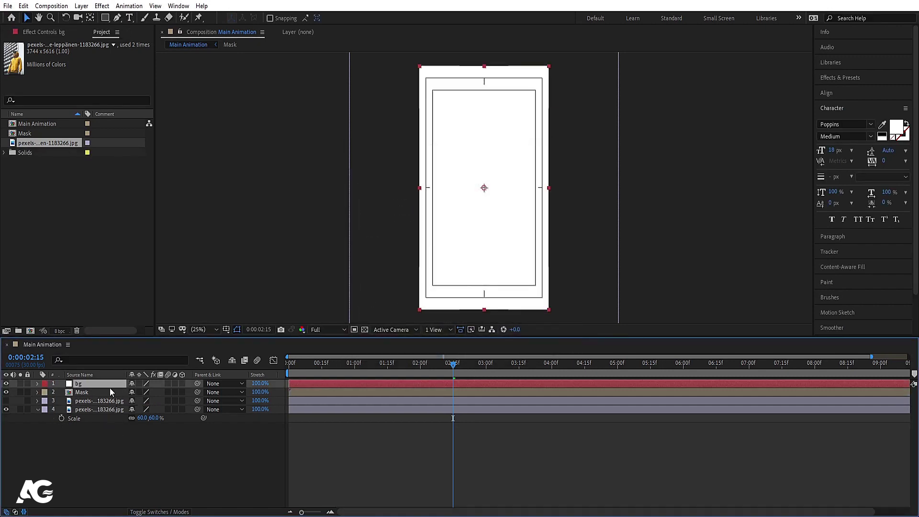
drag(110, 388, 105, 426)
click(28, 418)
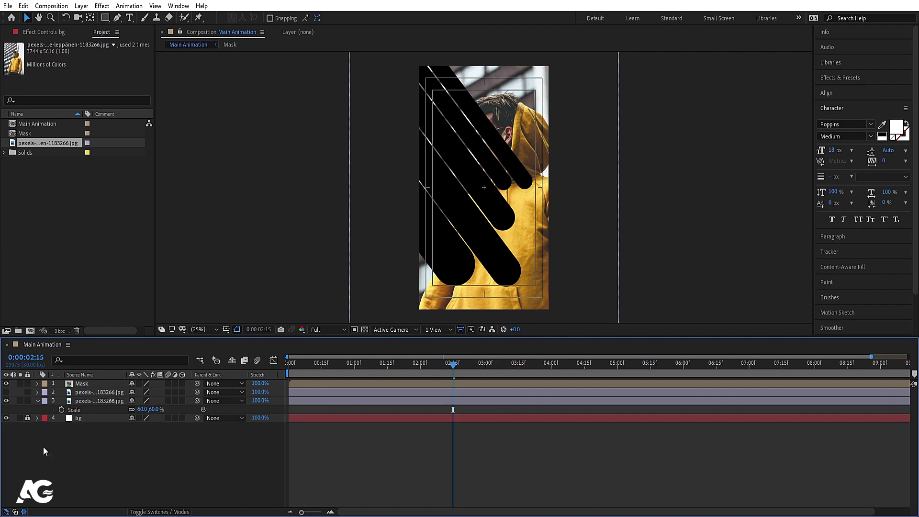
- Set the opacity of the visible lower photo layer to 5%
click(98, 401)
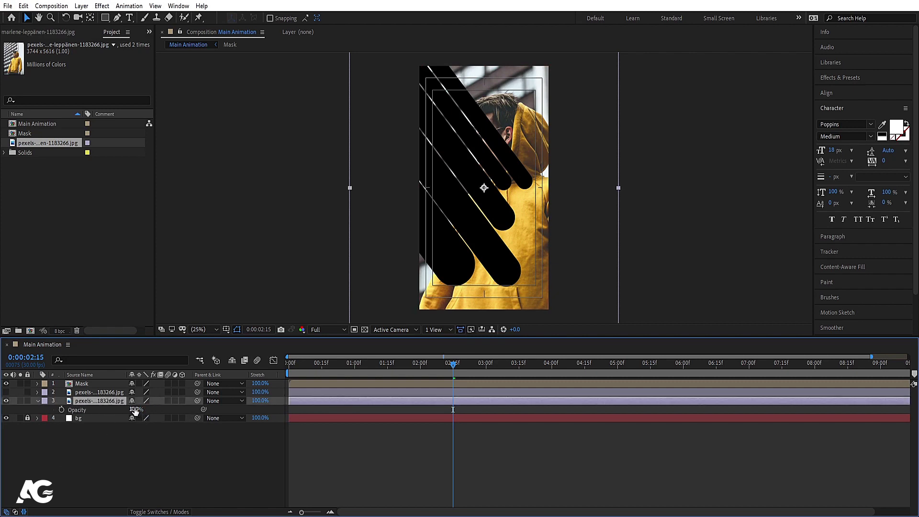
click(134, 410)
text(5)
key(Return)
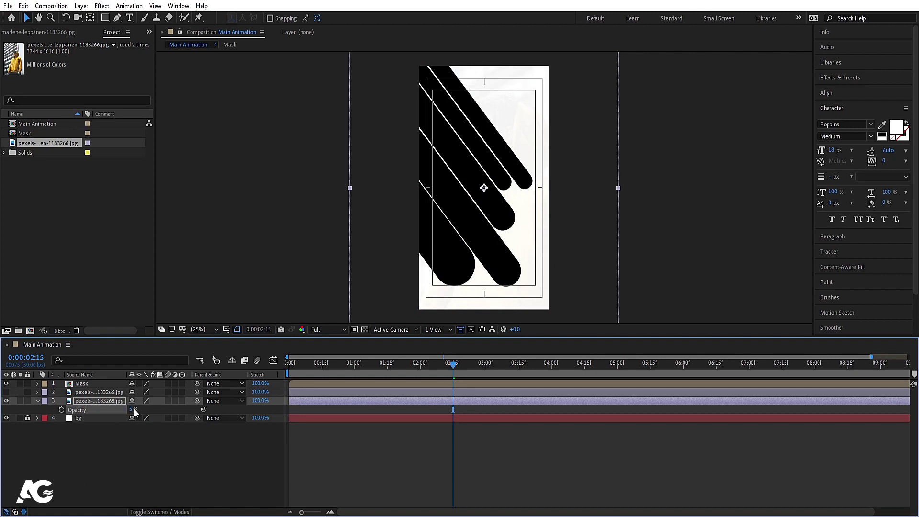
- Set the opacity of the lower photo layer to 10%
click(134, 410)
text(10)
key(Return)
click(140, 455)
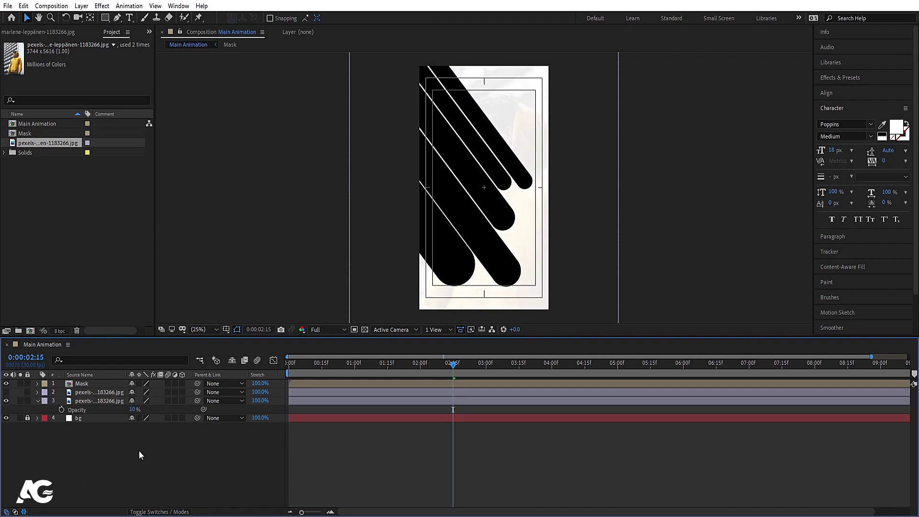
scroll(509, 125, up, 2)
scroll(504, 122, down, 2)
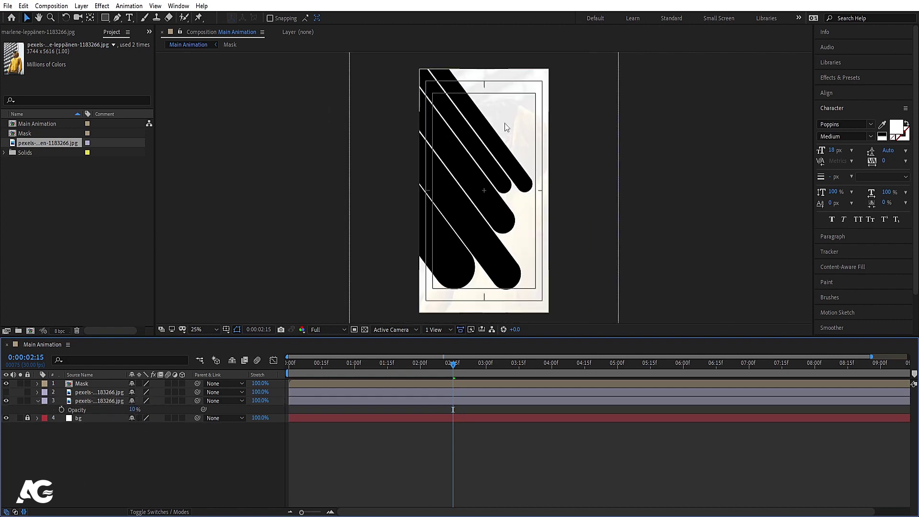
- Set the Mask layer's horizontal position to 501
click(100, 384)
key(p)
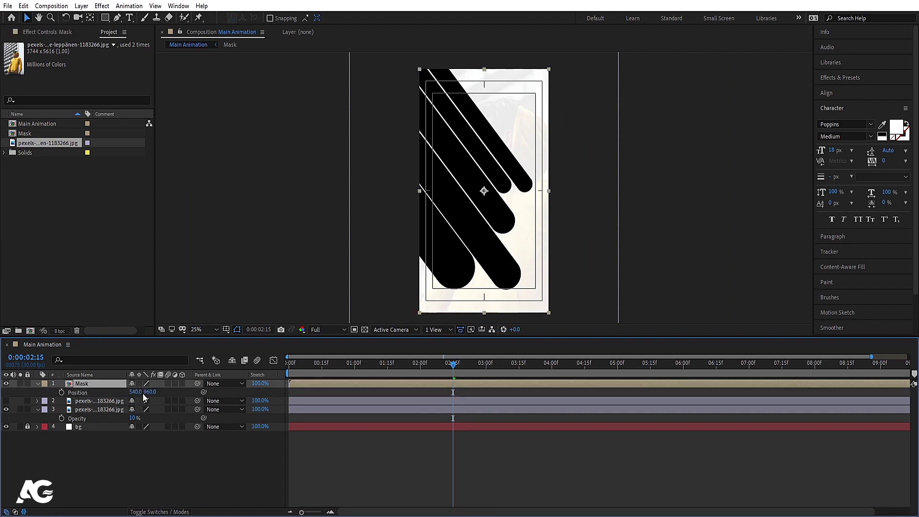
drag(137, 392, 120, 393)
click(139, 384)
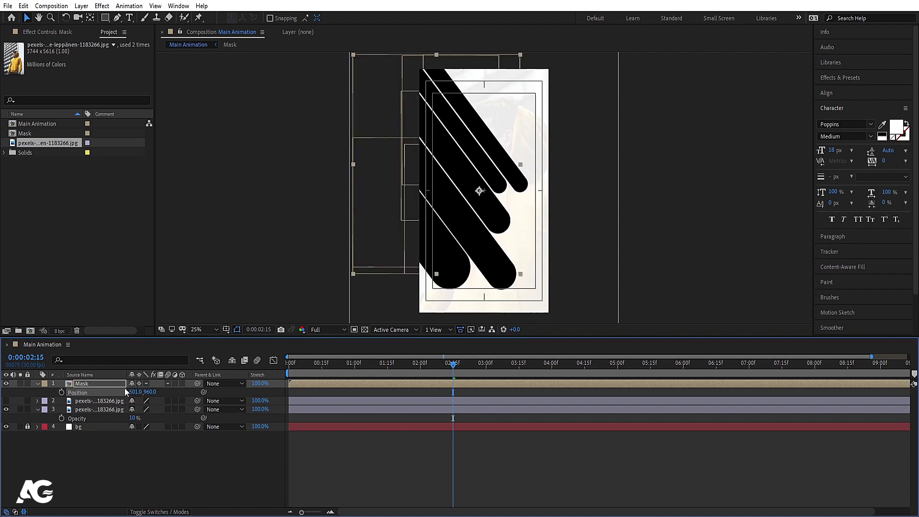
- Show the upper photo layer, shift it left in the frame and scale it to 49%
click(76, 403)
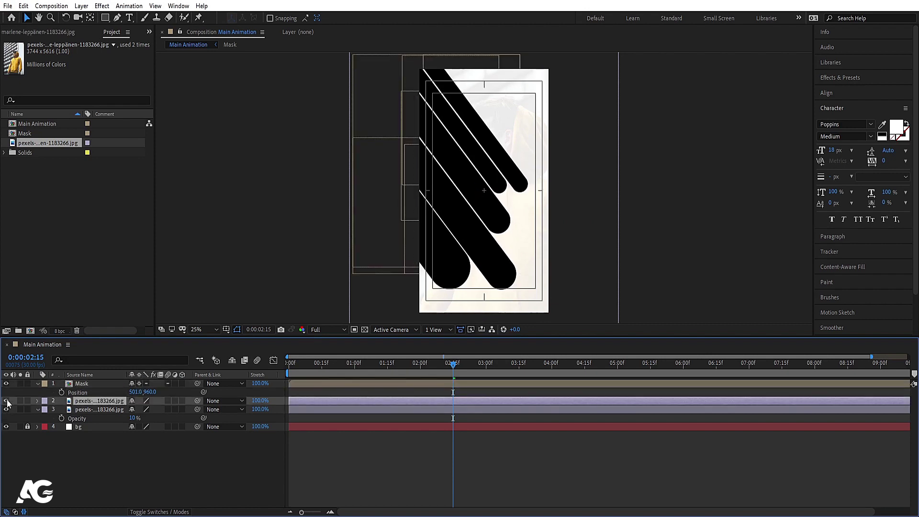
click(6, 400)
drag(510, 291, 470, 292)
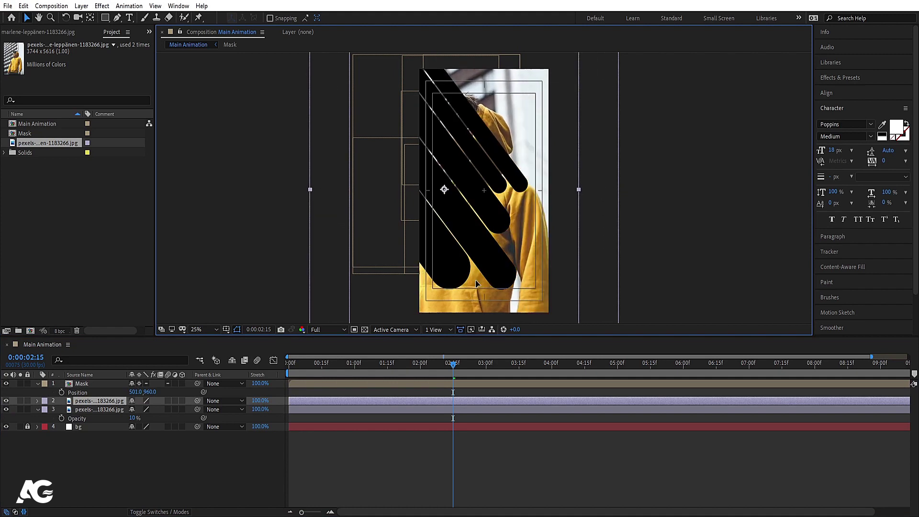
key(s)
drag(143, 409, 135, 409)
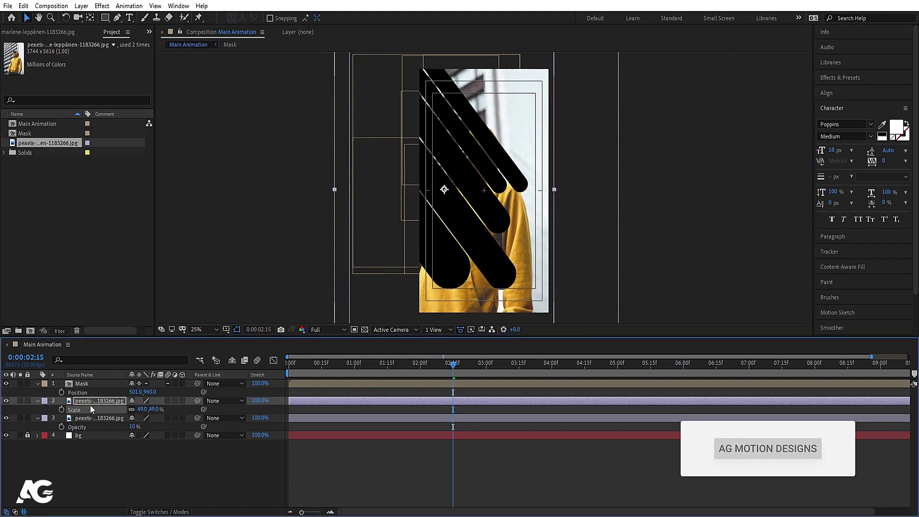
- Assign the Mask layer as the alpha track matte of the upper photo layer
key(F4)
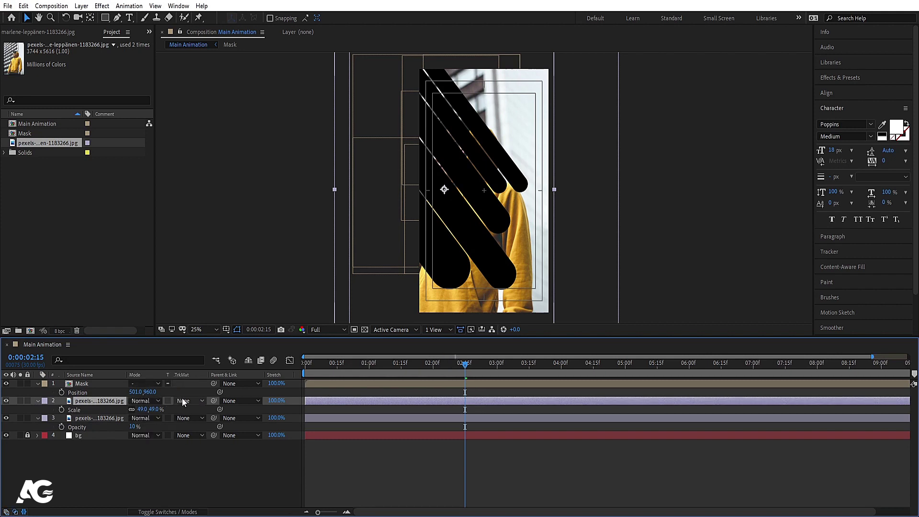
click(185, 401)
click(195, 425)
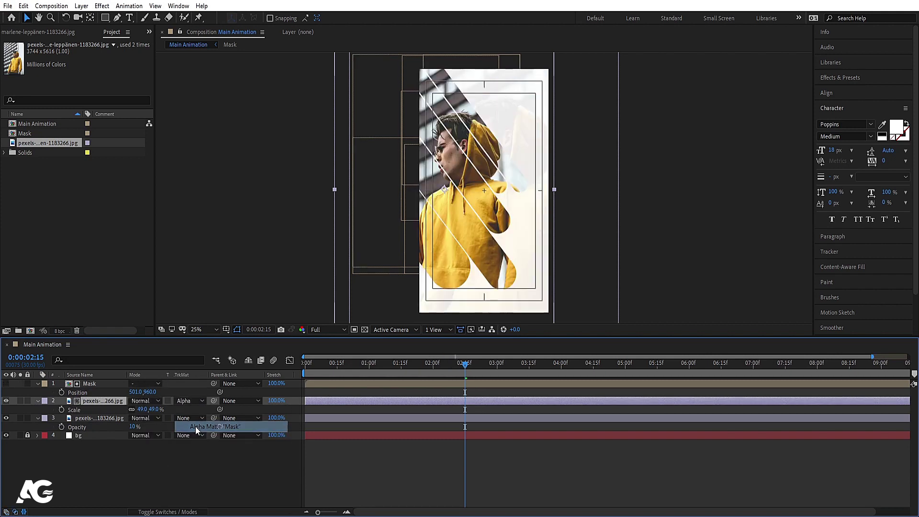
click(154, 464)
- Preview the masked photo animation from the first frame, then collapse the open layer properties
key(Home)
key(space)
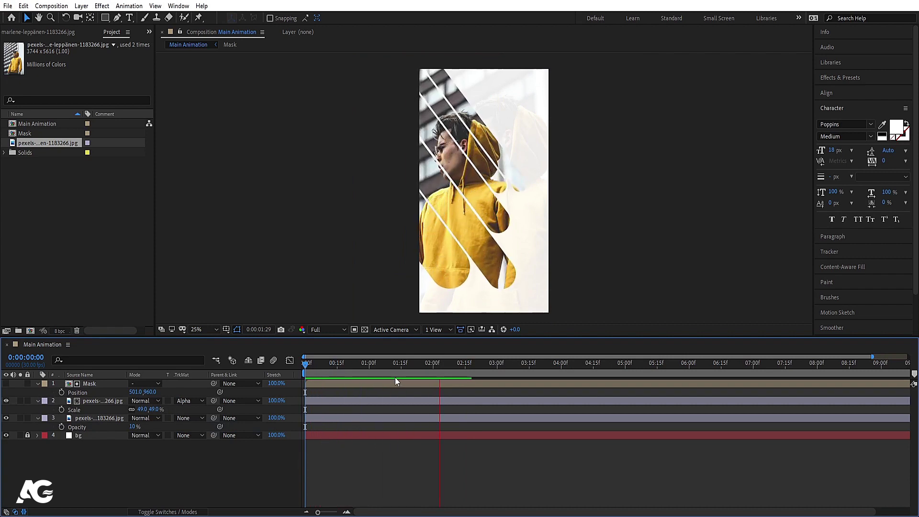
key(space)
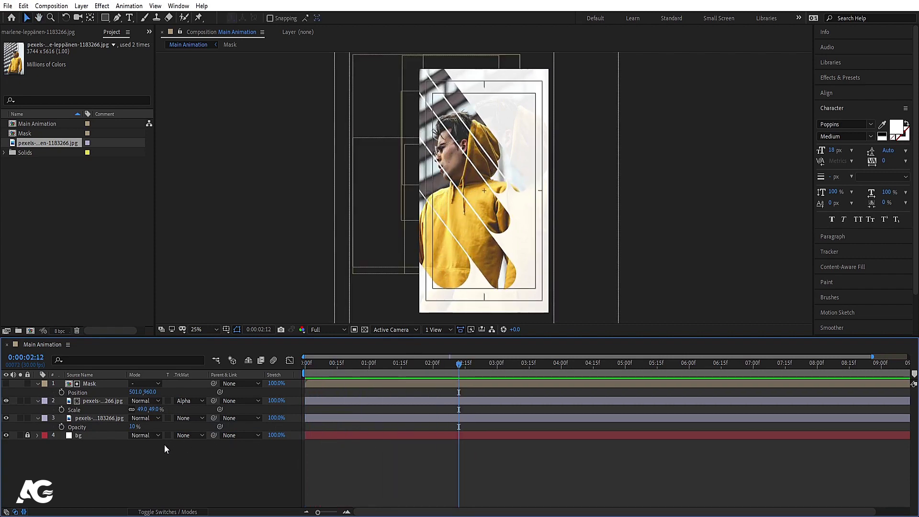
key(u)
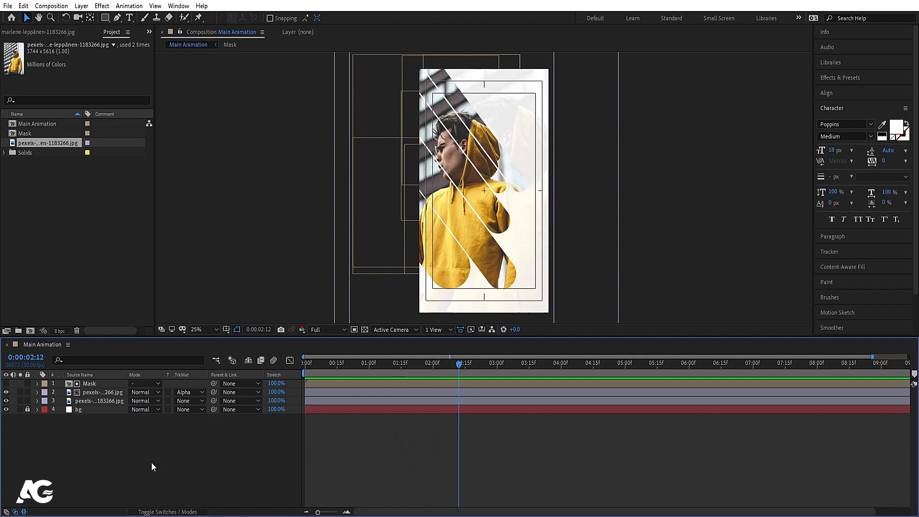
- Duplicate the Mask composition in the project and place the copy, Mask 2, above all layers of Main Animation
click(96, 385)
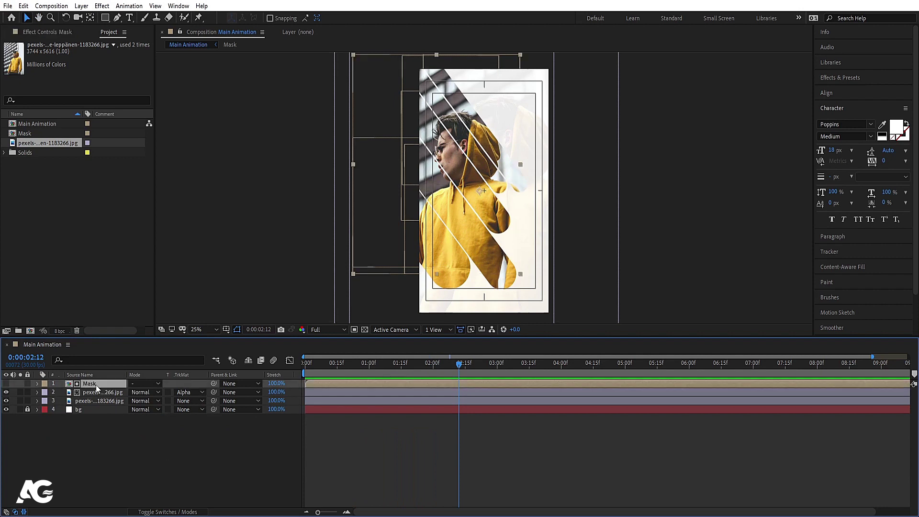
right_click(95, 386)
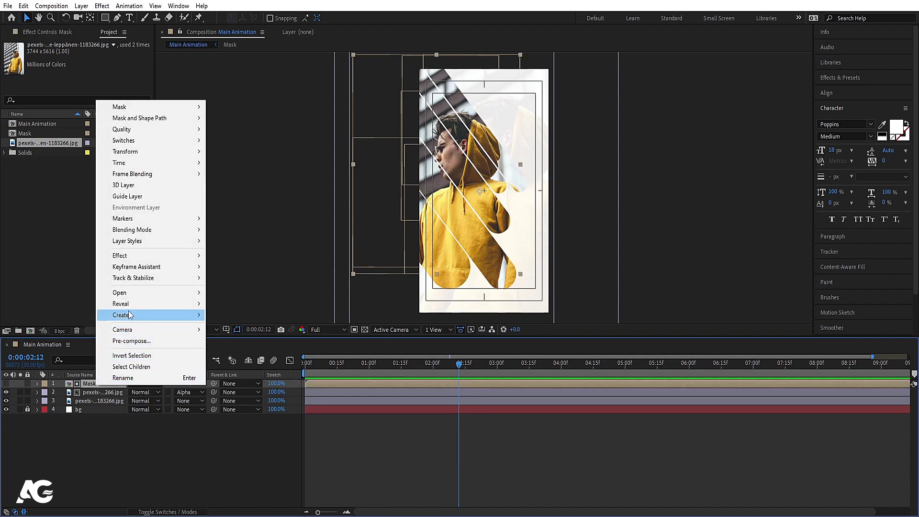
mouse_move(128, 306)
click(247, 315)
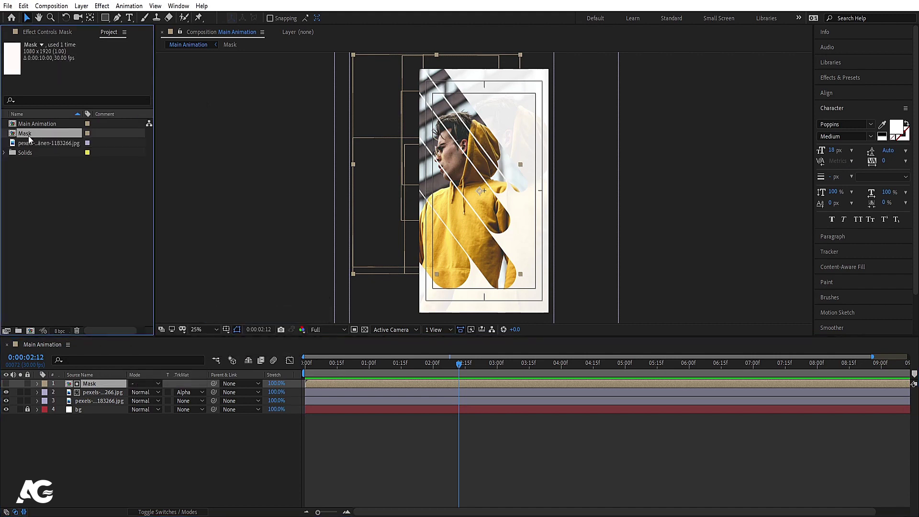
key(ctrl+d)
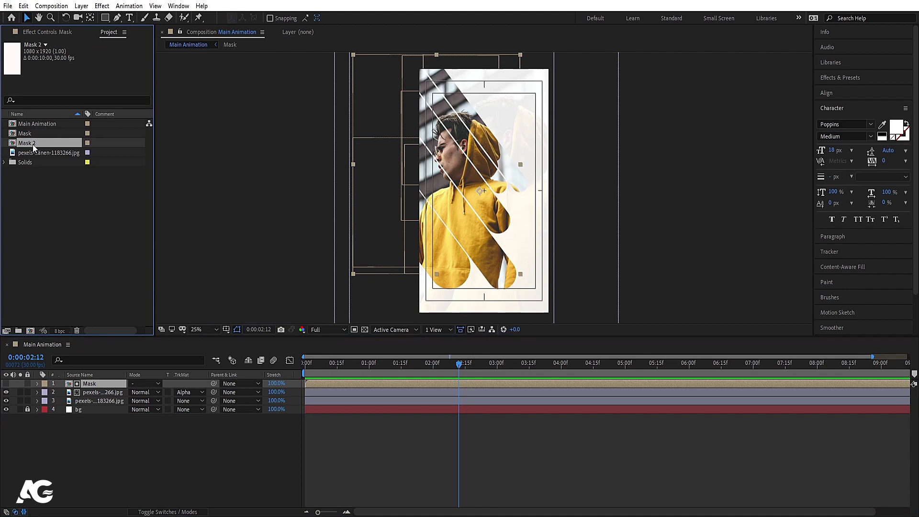
drag(35, 144, 108, 384)
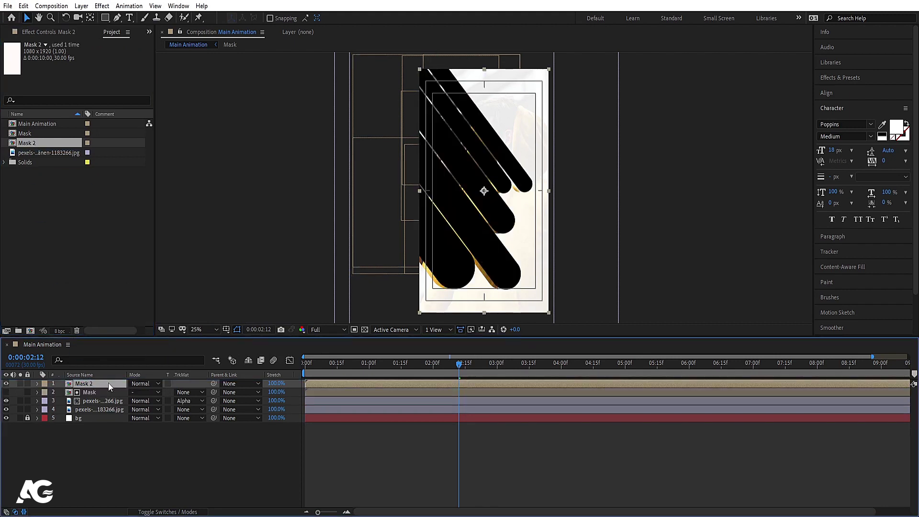
- Open the Mask 2 composition, reveal the keyframed properties of its shape layers and move the current time to 0:00:03:05
double_click(108, 386)
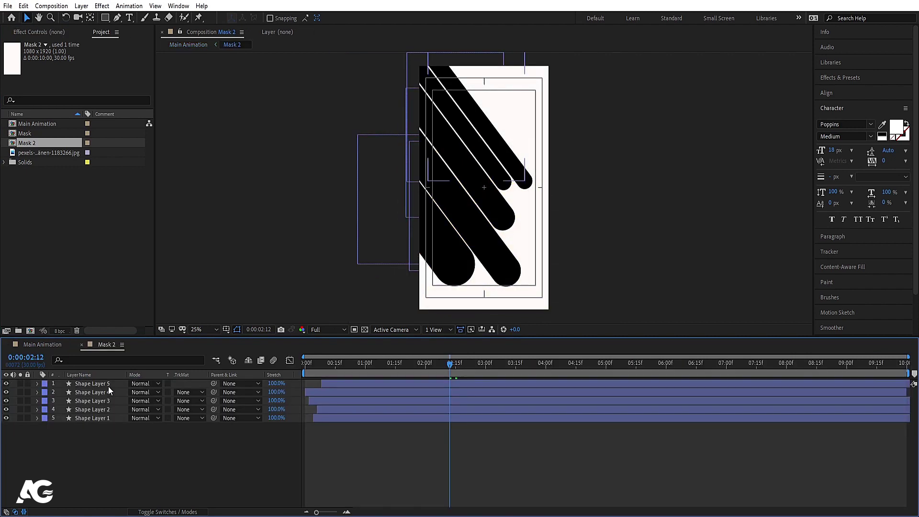
key(u)
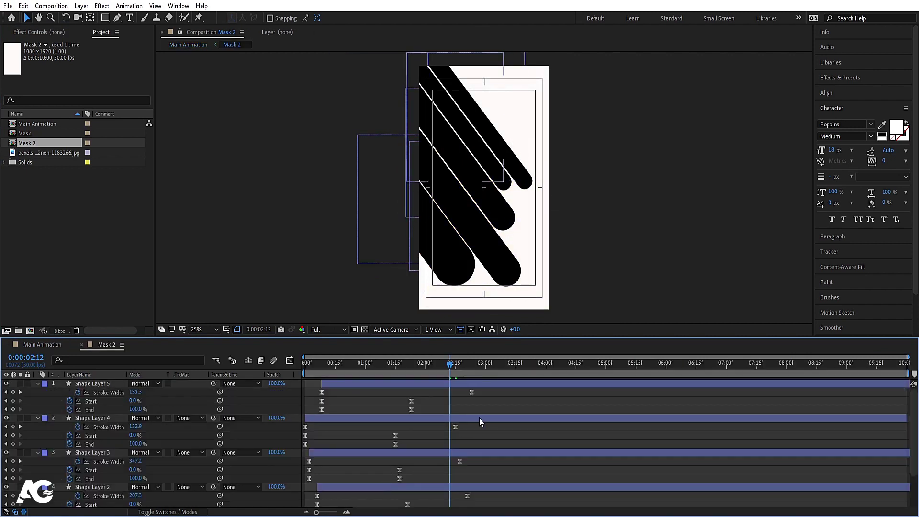
key(k)
key(k)
key(k)
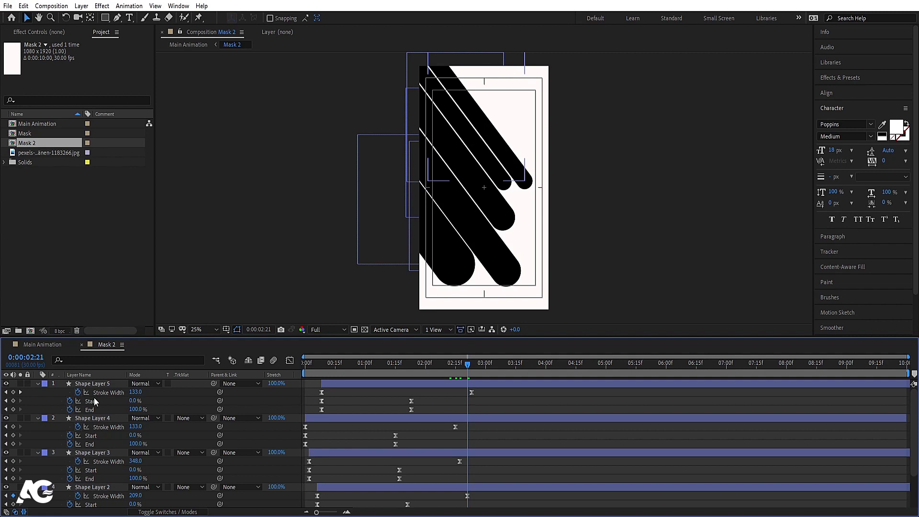
click(498, 365)
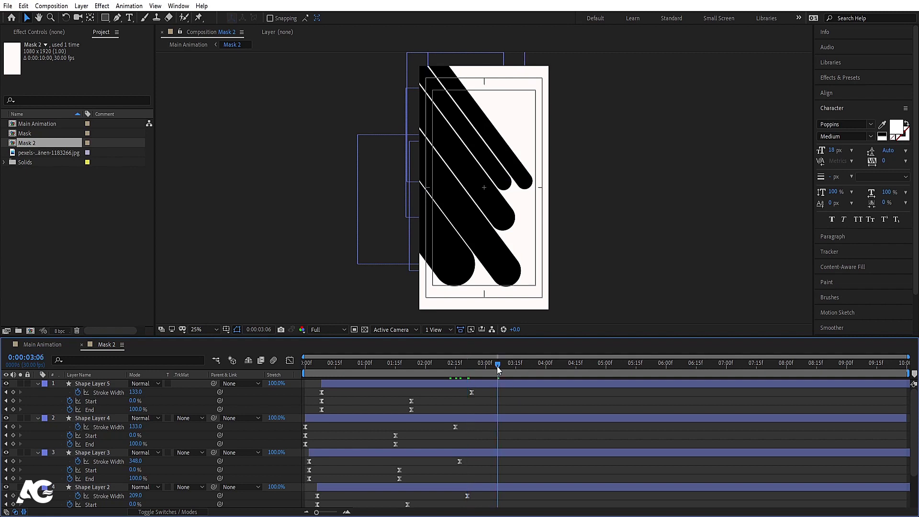
key(Page_Up)
- Remove the Stroke Width keyframes from all five shape layers in Mask 2, then collapse the layer properties
click(105, 394)
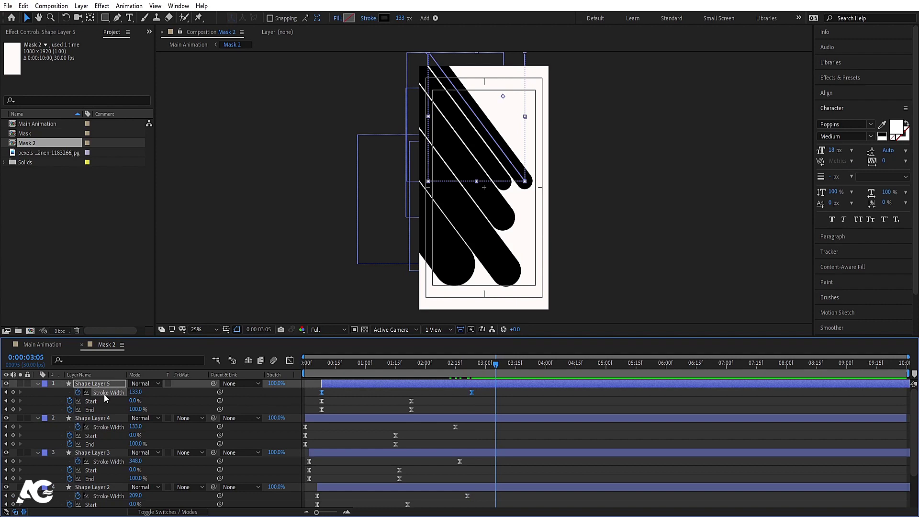
key(Delete)
click(111, 429)
key(Delete)
click(109, 462)
key(Delete)
scroll(109, 461, down, 2)
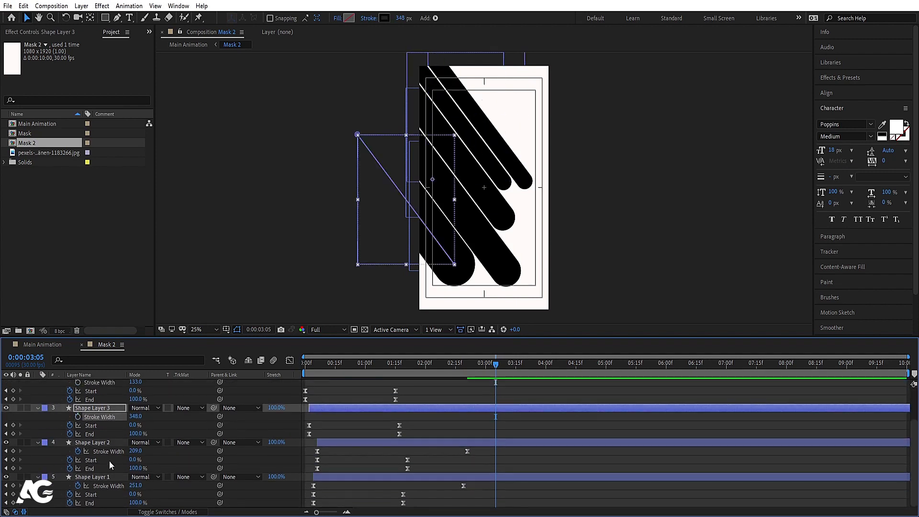
click(106, 452)
key(Delete)
click(108, 483)
key(Delete)
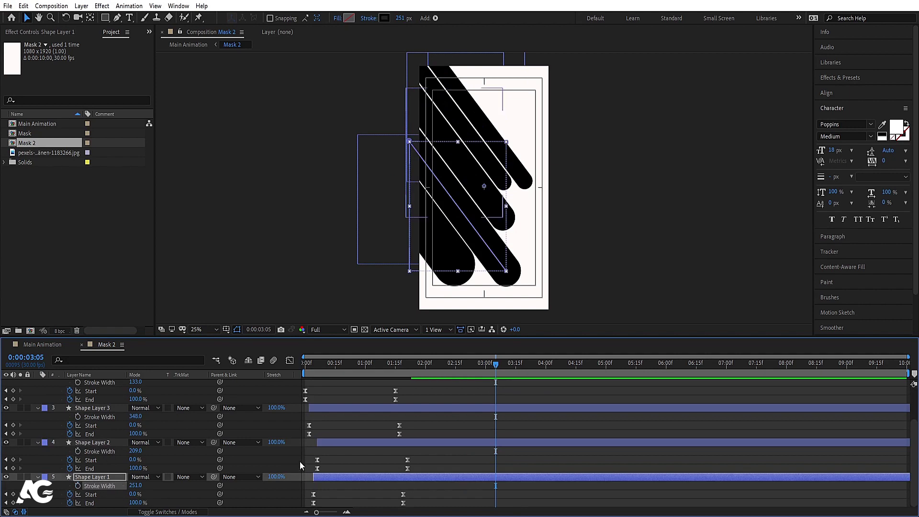
click(344, 456)
key(u)
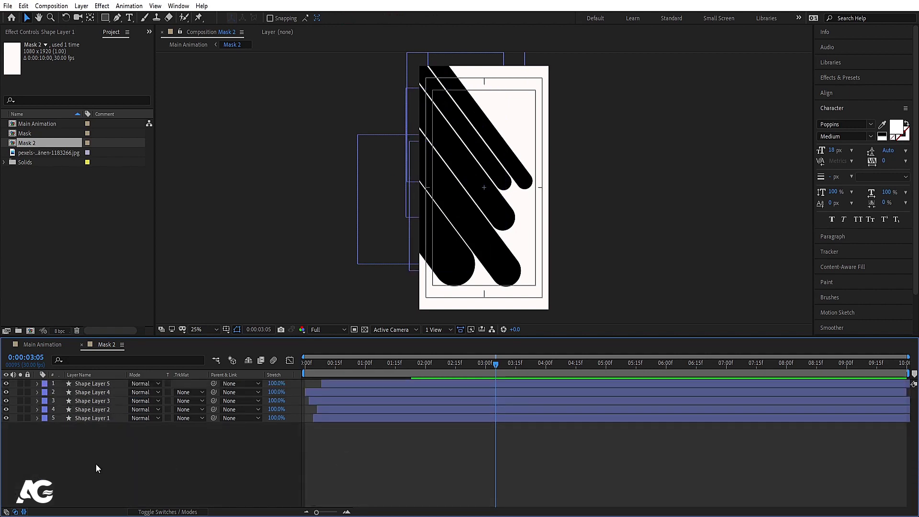
- Set the stroke width of all five shape layers in Mask 2 to 10 px
key(ctrl+a)
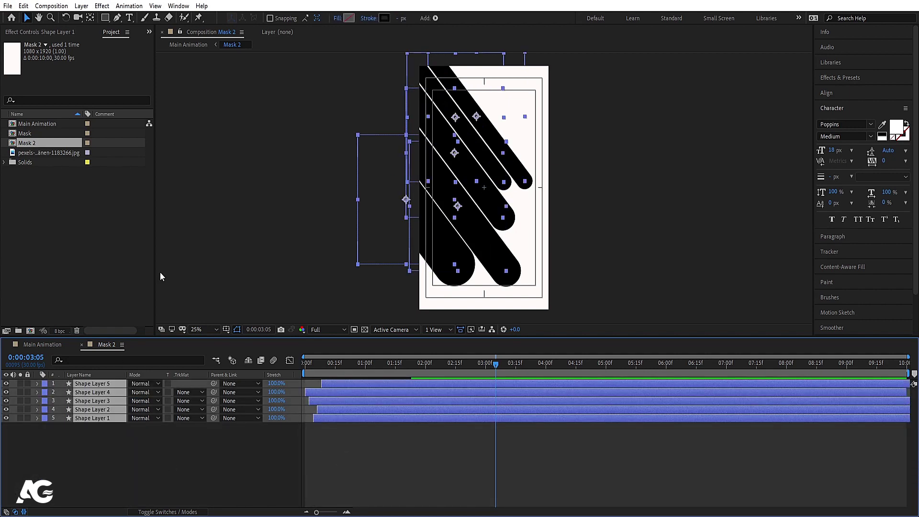
click(400, 18)
text(1)
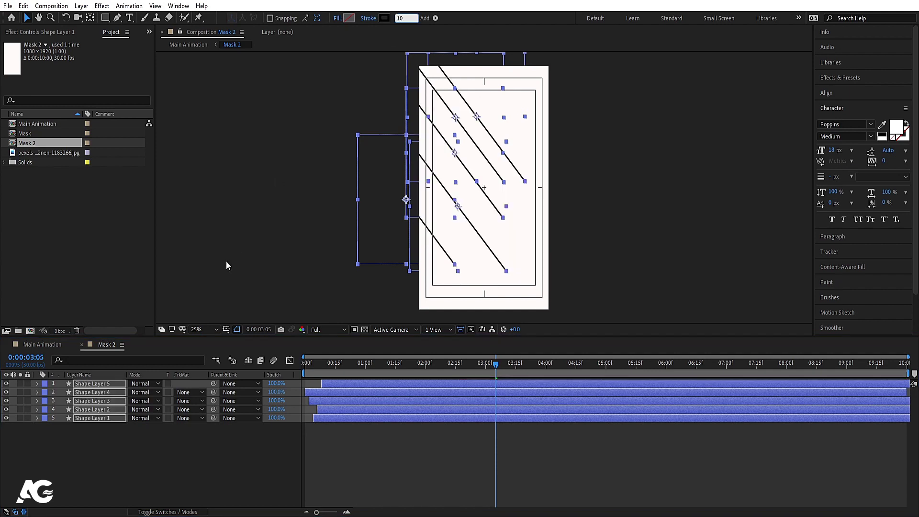
text(0)
click(102, 459)
- In Main Animation, set the Mask 2 layer's blending mode to Overlay and its opacity to 18%
click(54, 346)
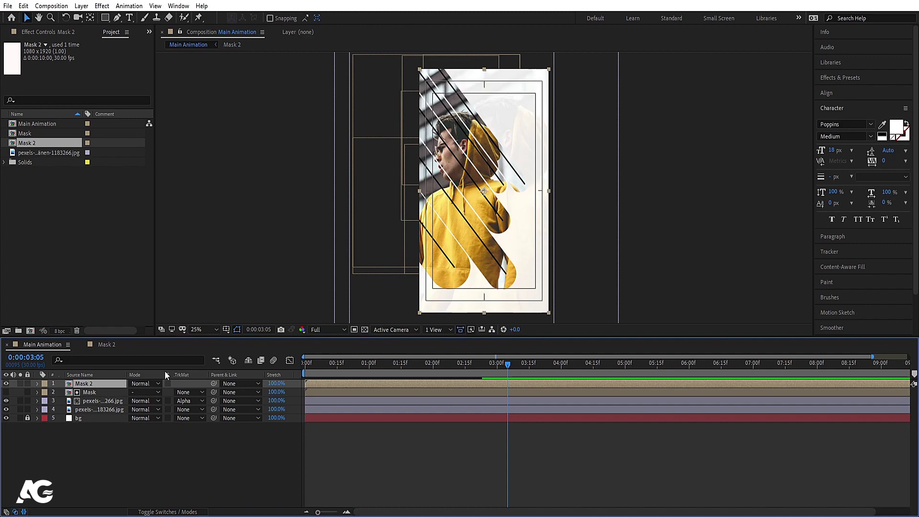
click(151, 382)
click(178, 262)
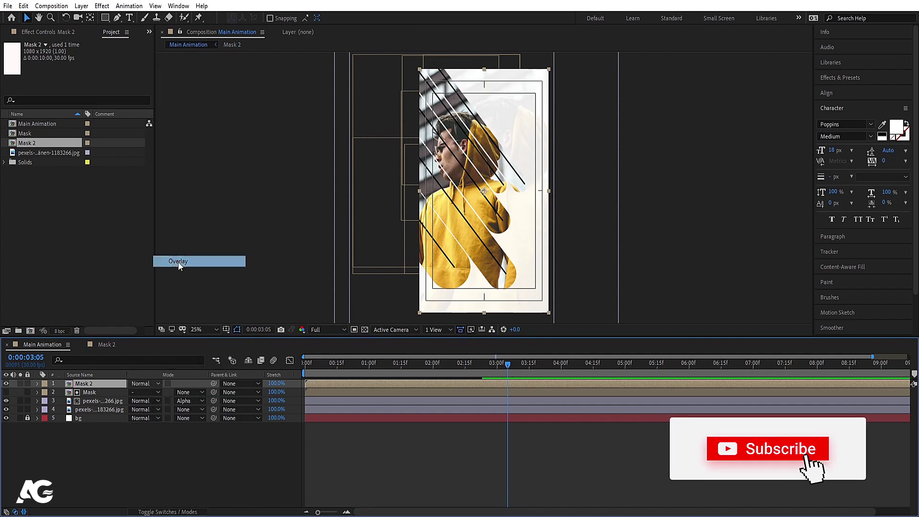
scroll(445, 170, up, 2)
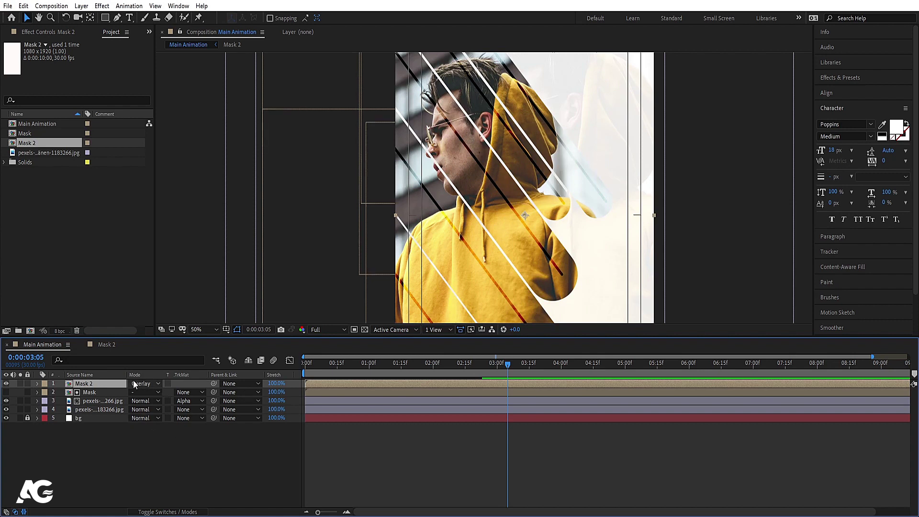
key(t)
drag(137, 394, 96, 394)
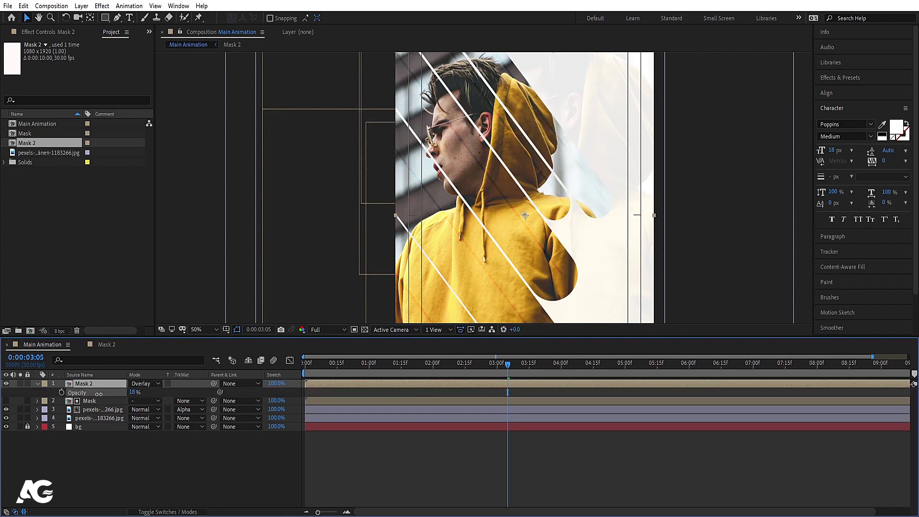
- Set the stroke width of all five shape layers in Mask 2 to 39 px and return to Main Animation
double_click(109, 384)
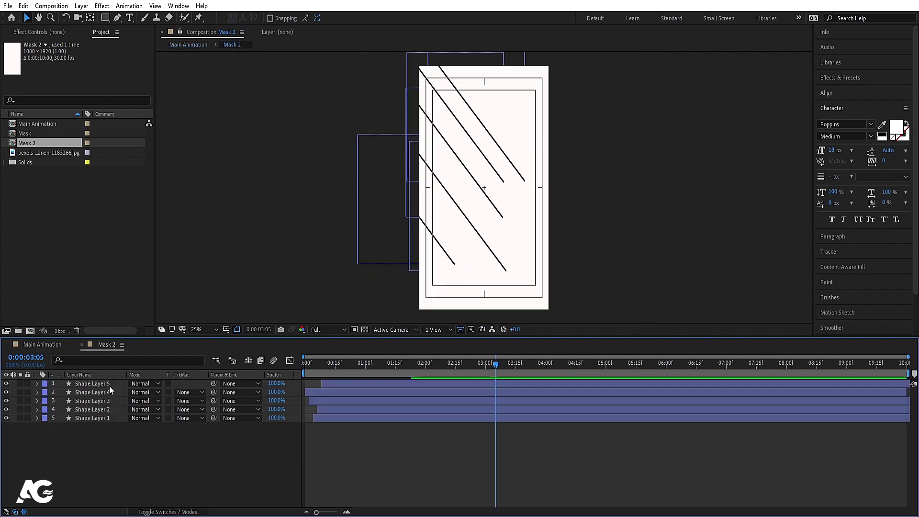
key(ctrl+a)
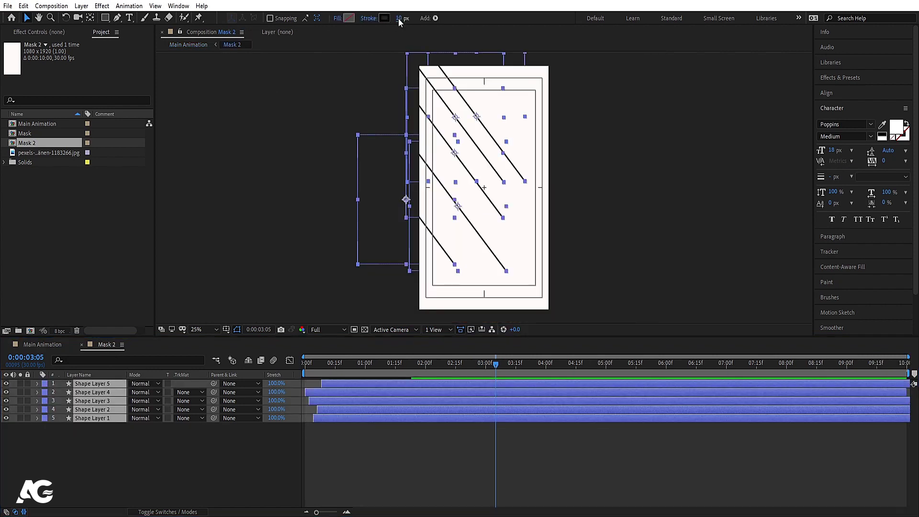
drag(398, 18, 411, 16)
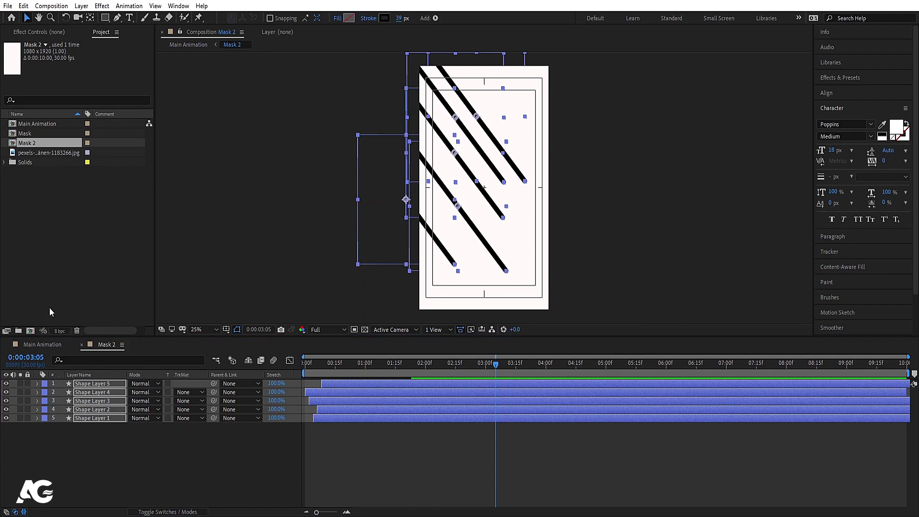
click(53, 345)
key(period)
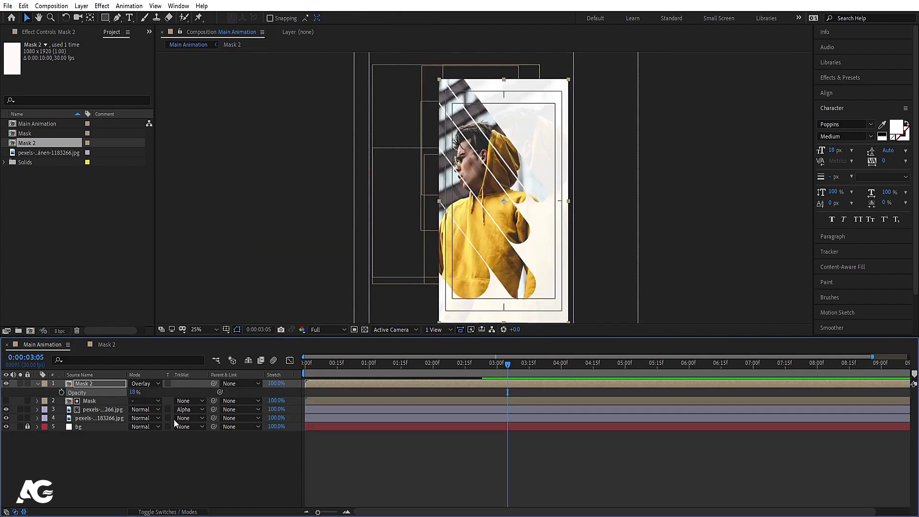
- Shift the Mask 2 layer slightly along its X position and set its opacity to 37%
key(p)
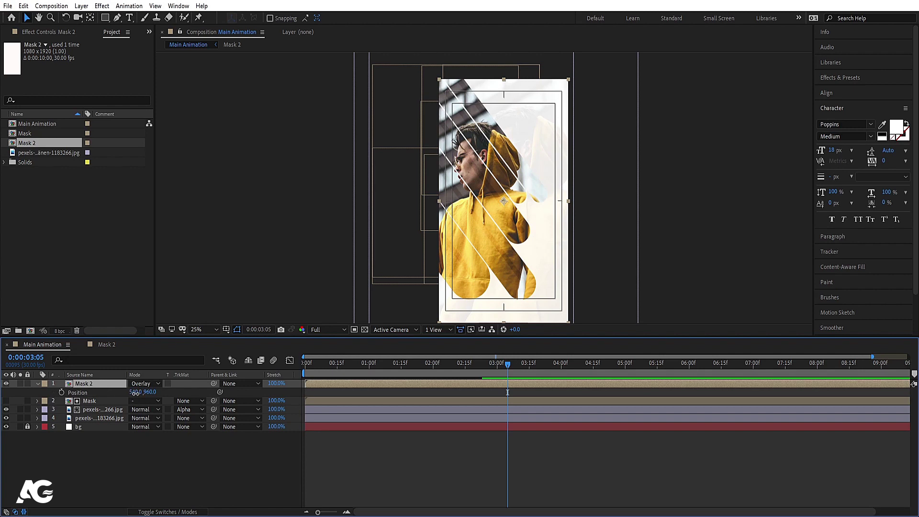
drag(137, 392, 126, 395)
key(t)
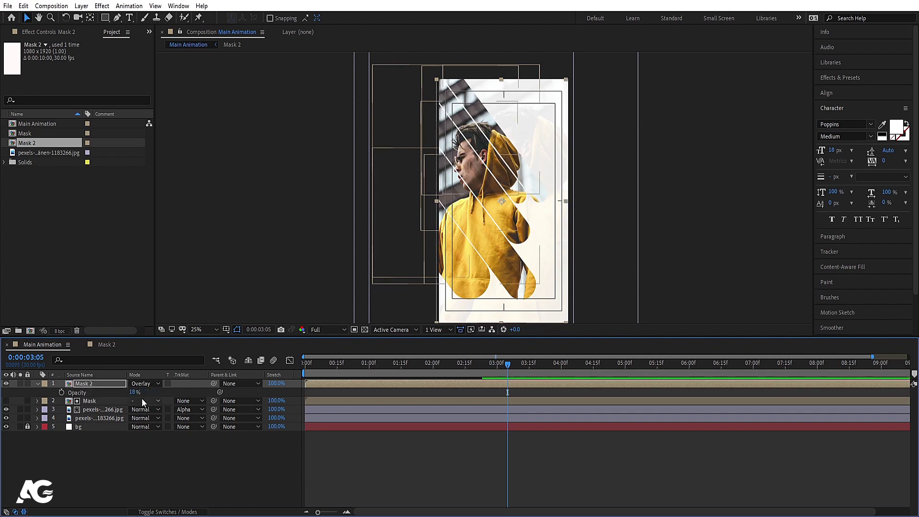
drag(138, 393, 141, 394)
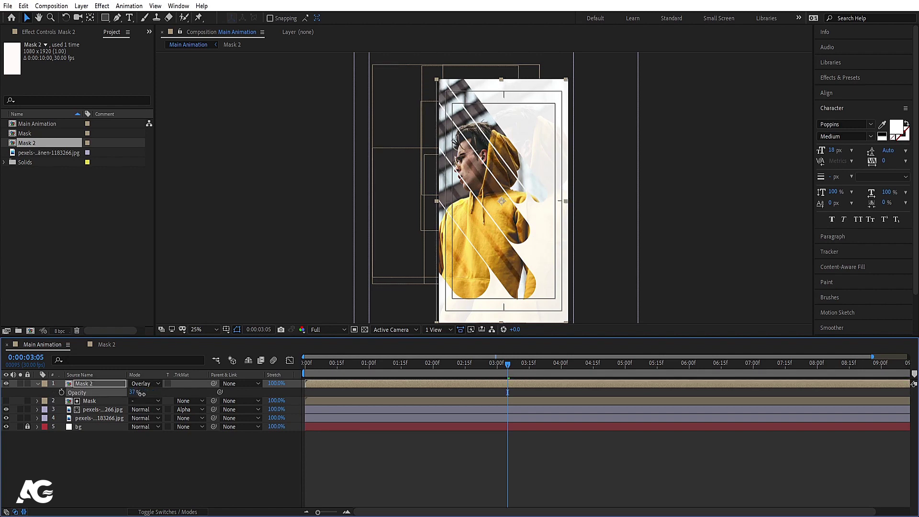
- Set the stroke width of all five shape layers in Mask 2 to 60 px and return to Main Animation
click(114, 345)
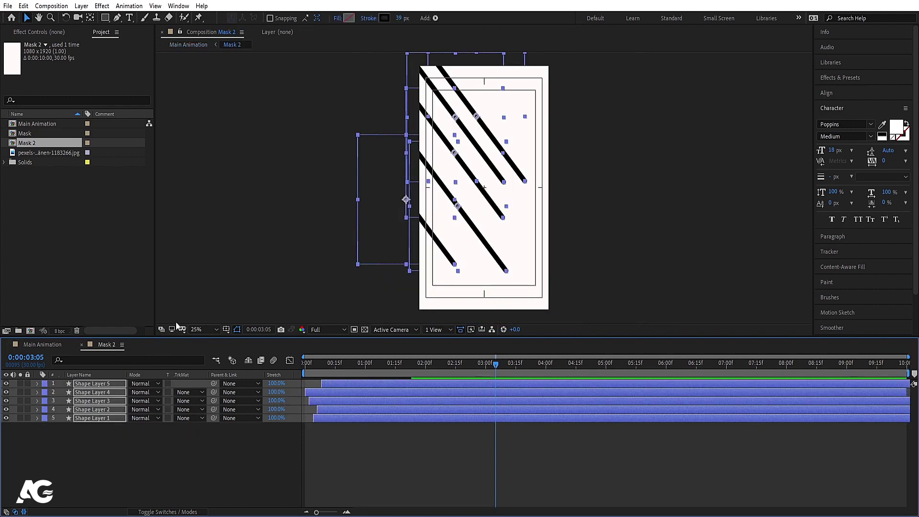
drag(401, 17, 418, 18)
click(51, 346)
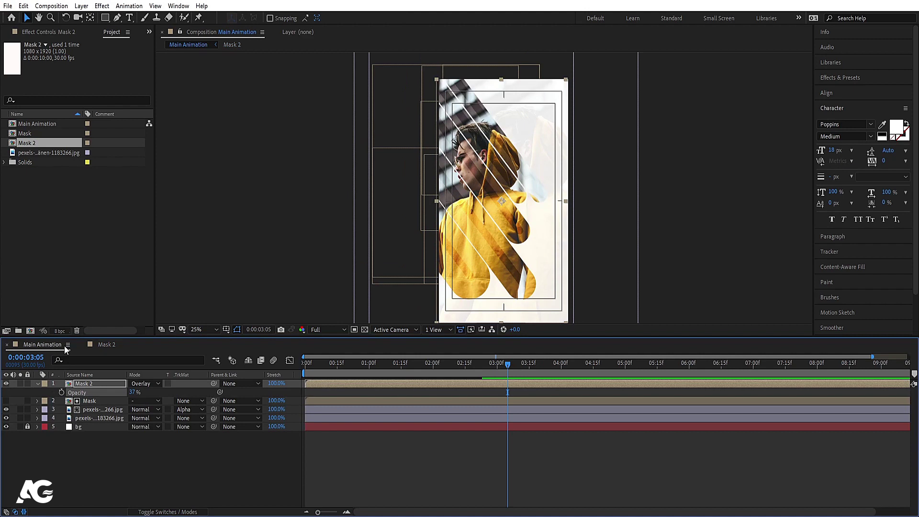
click(73, 474)
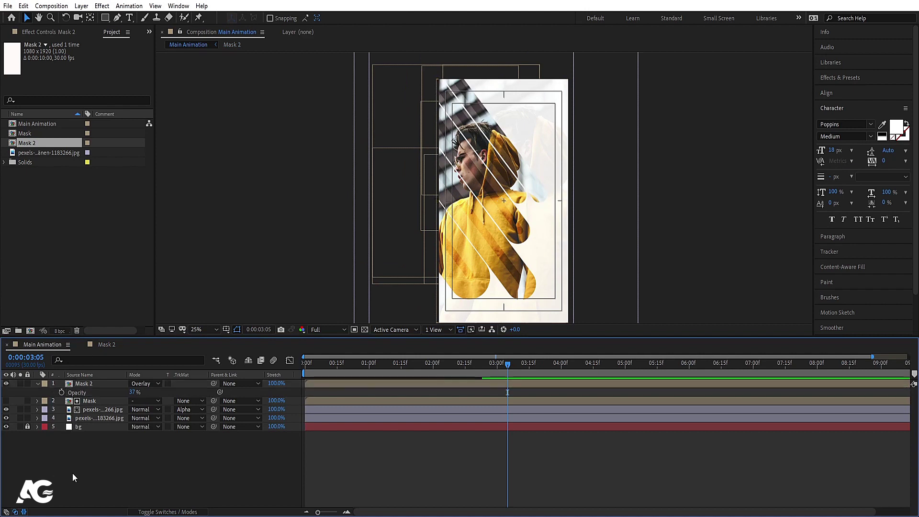
- Duplicate the Mask 2 composition as Mask 3 and place the copy above all layers in Main Animation
click(32, 143)
key(ctrl+d)
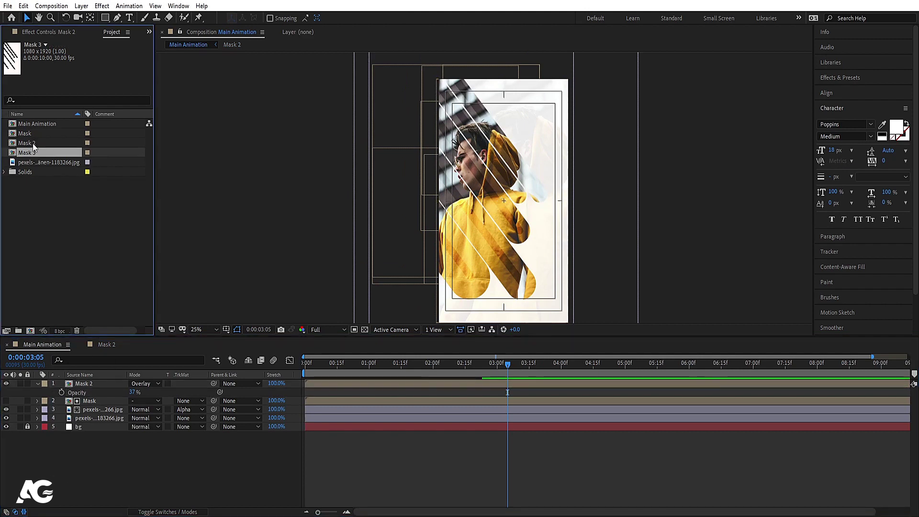
drag(33, 153, 134, 385)
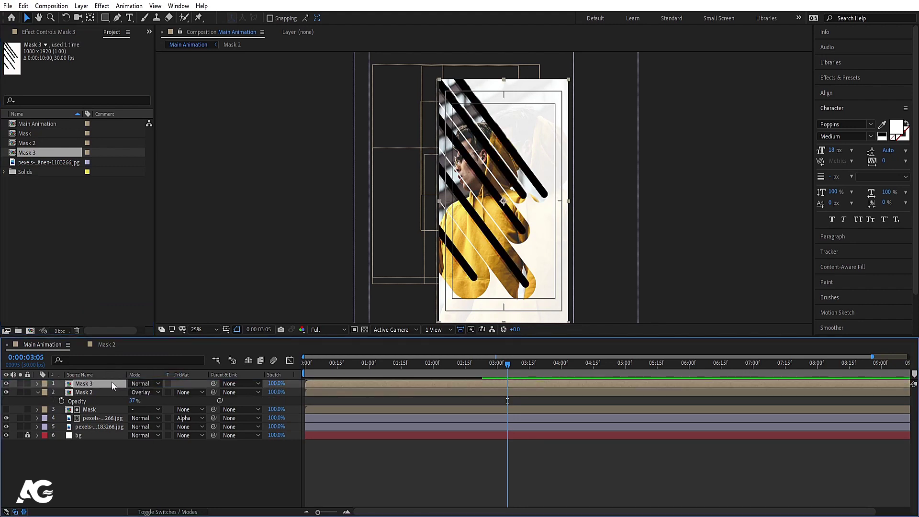
- In Mask 3, give all five shape layers a 5 px white (ffffff) stroke, and return to Main Animation
double_click(111, 382)
key(ctrl+a)
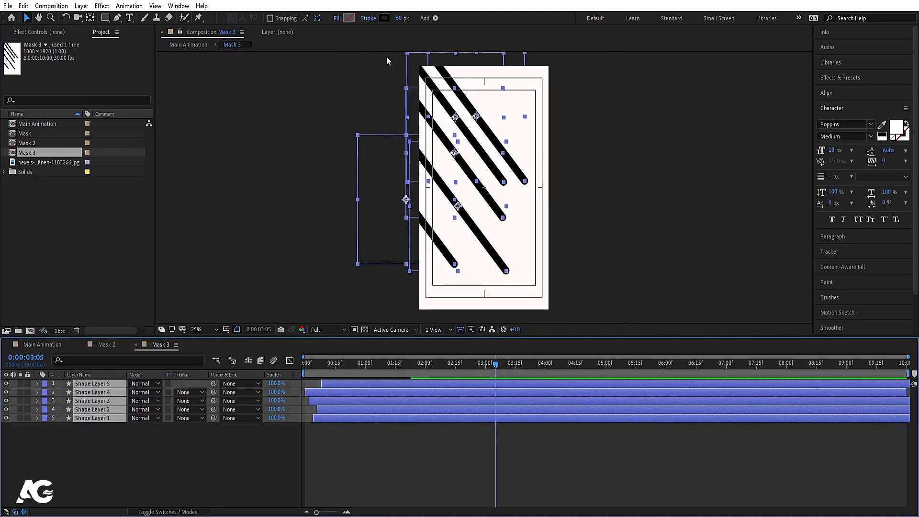
click(400, 19)
text(5)
key(Return)
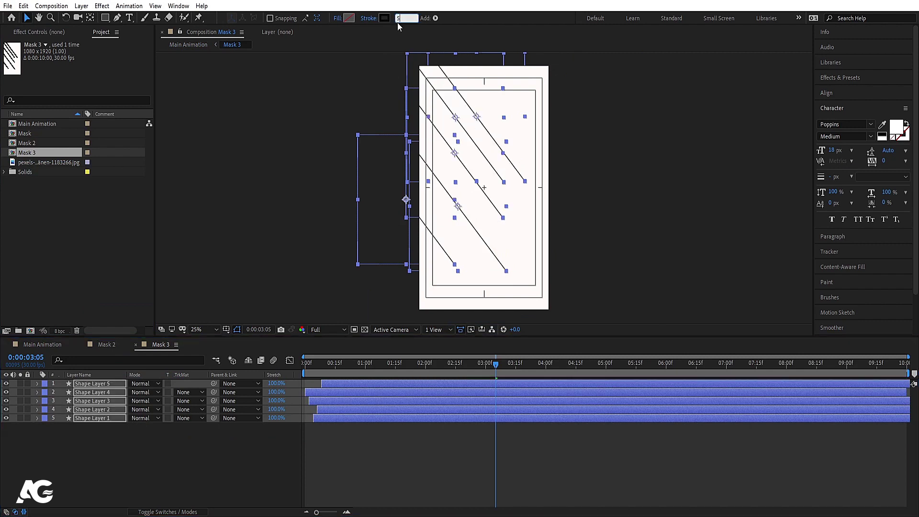
click(386, 18)
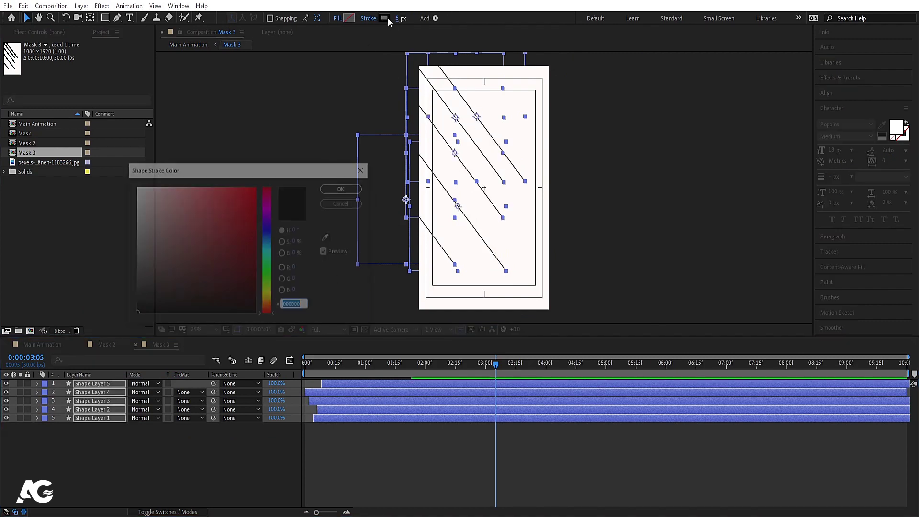
text(ffffff)
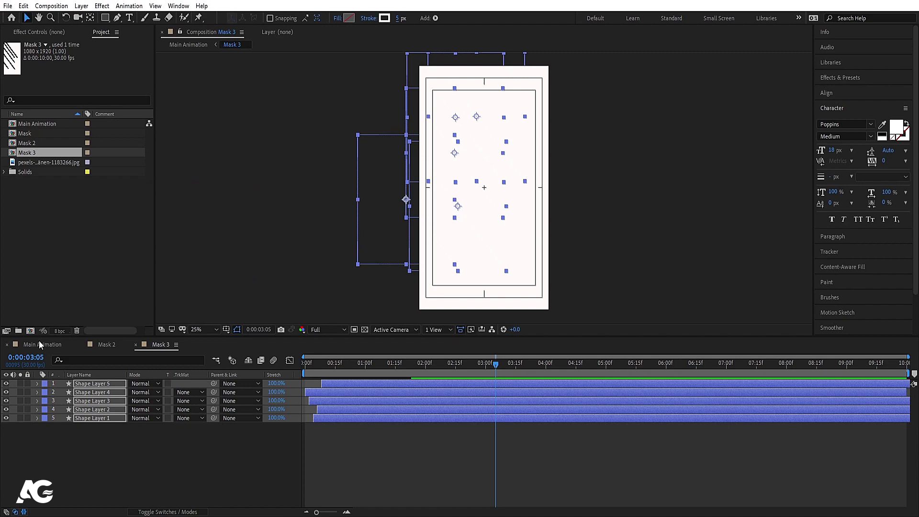
click(40, 344)
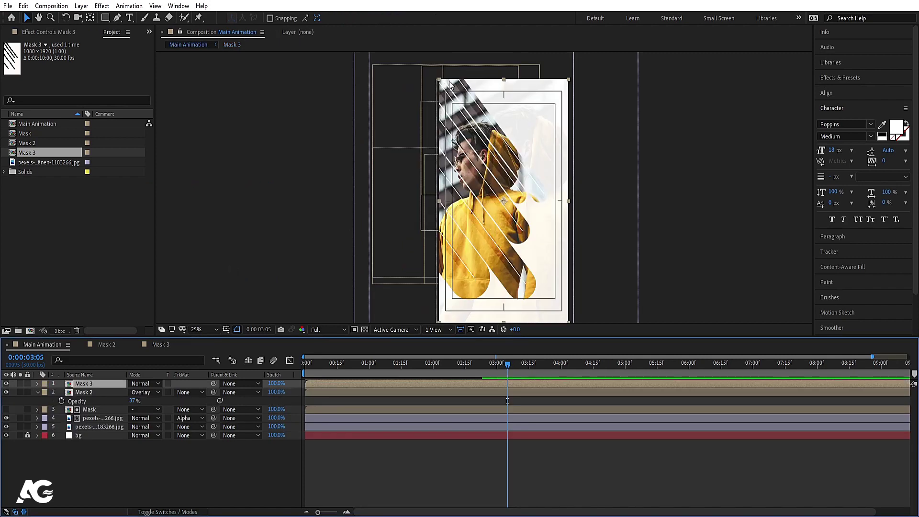
- Offset the Mask 3 layer in Main Animation to position 580, 945 and collapse its transformations
click(211, 329)
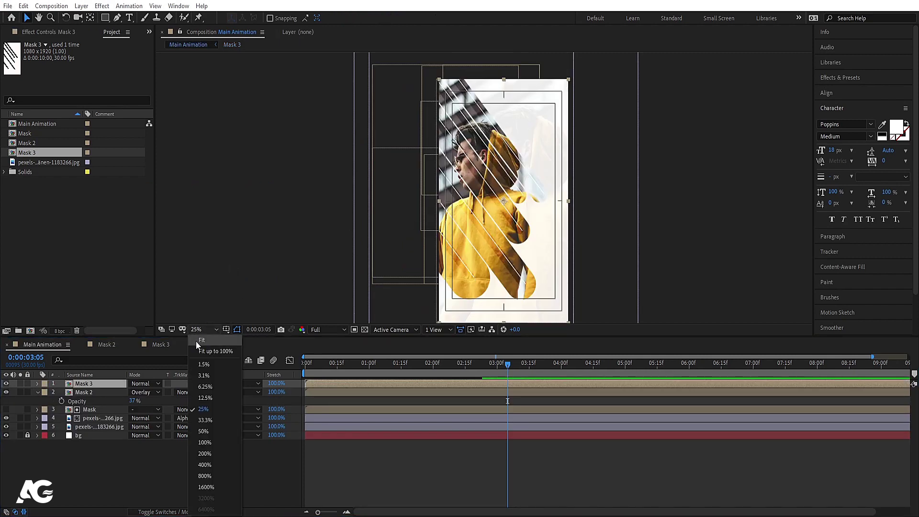
click(197, 341)
key(p)
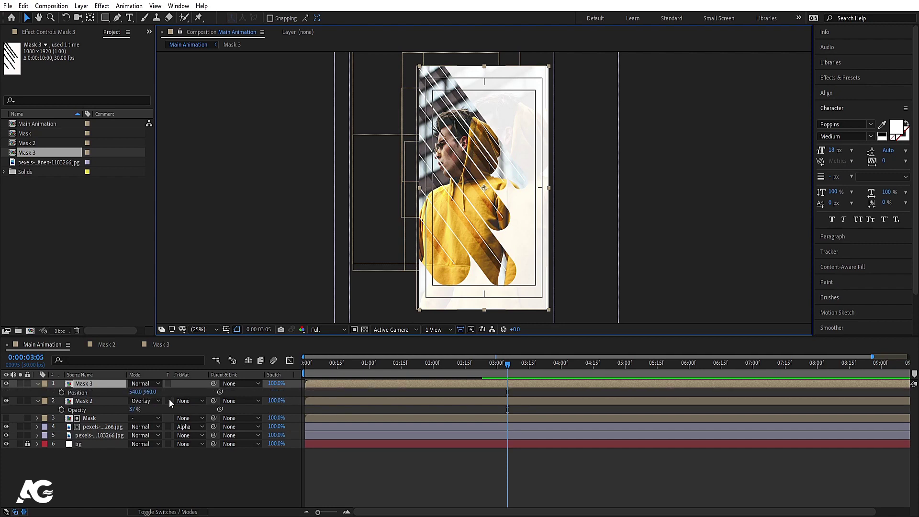
mouse_move(152, 392)
mouse_down()
mouse_move(133, 384)
mouse_move(164, 389)
mouse_up()
key(F4)
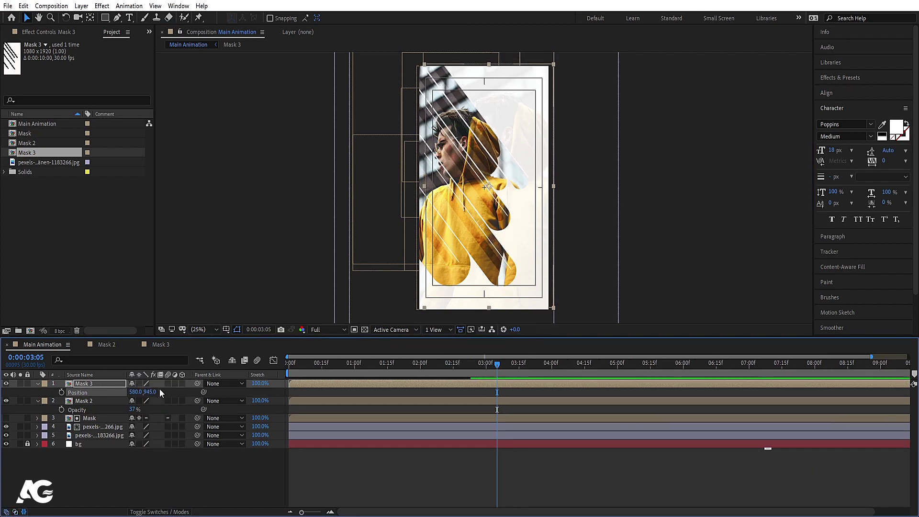
- Reduce the stroke width of all five shape layers in Mask 3 to 1 px and return to Main Animation
click(167, 344)
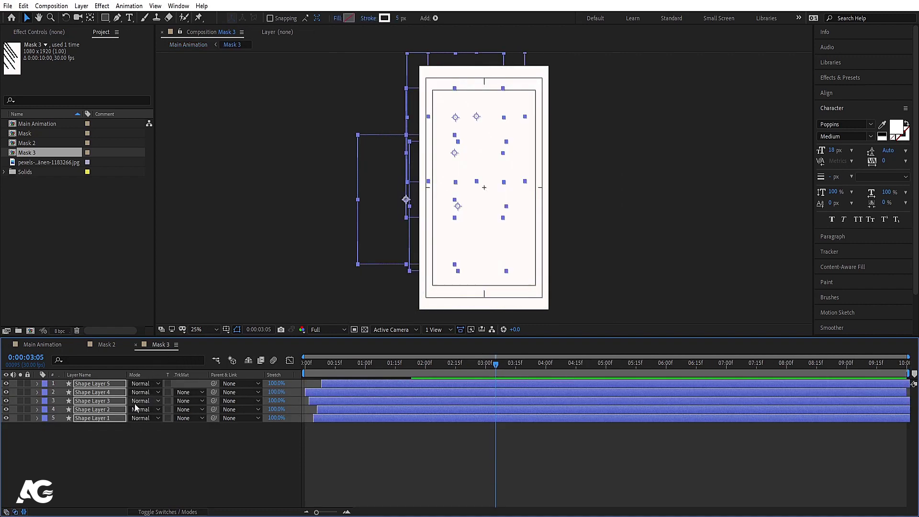
click(398, 19)
text(1)
key(Return)
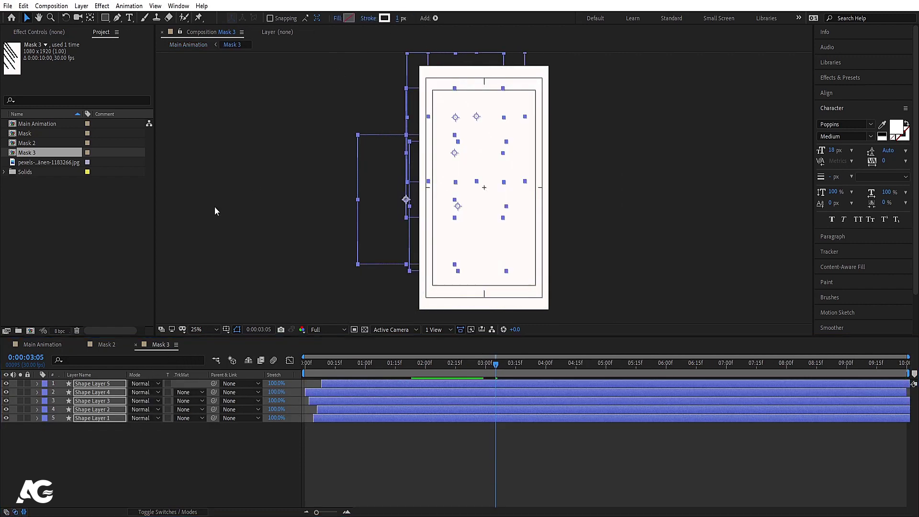
click(51, 347)
click(160, 461)
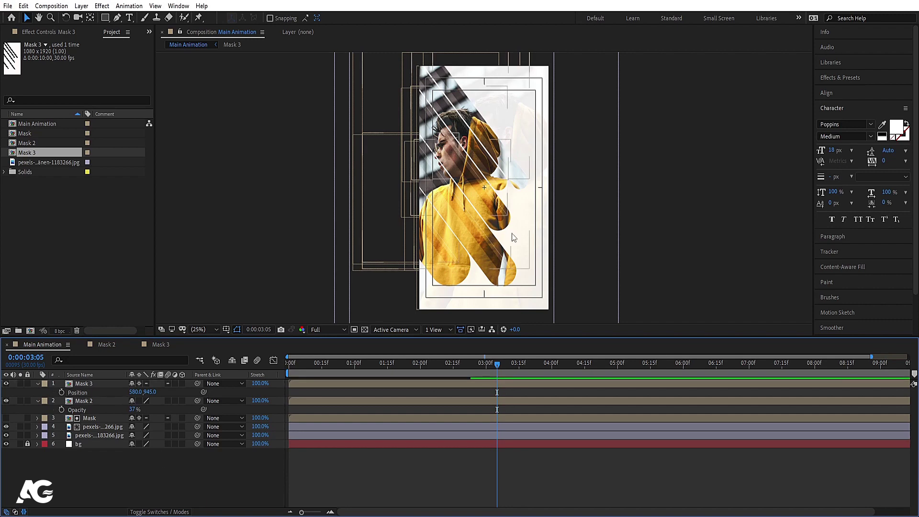
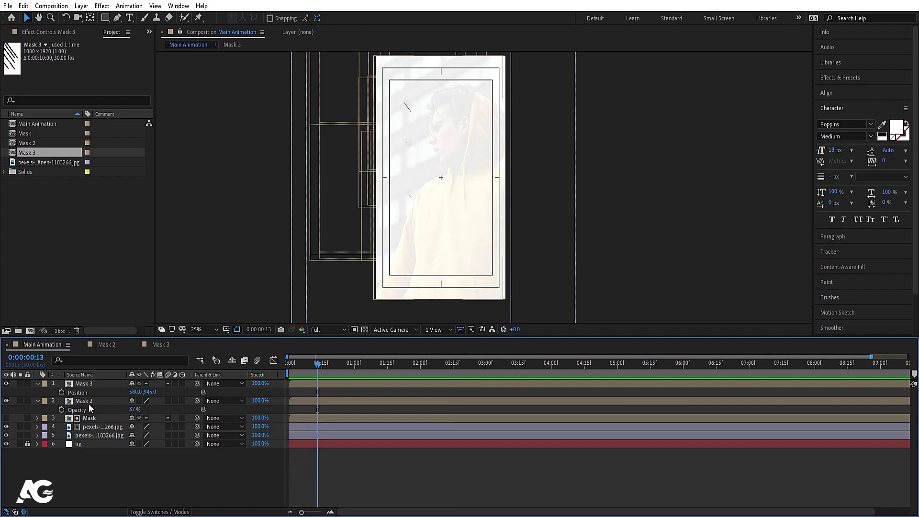
- Stagger the overlays so Mask 2 starts at 0:00:00:13 and Mask 3 at 0:00:00:29, and preview the timing
click(88, 402)
click(352, 367)
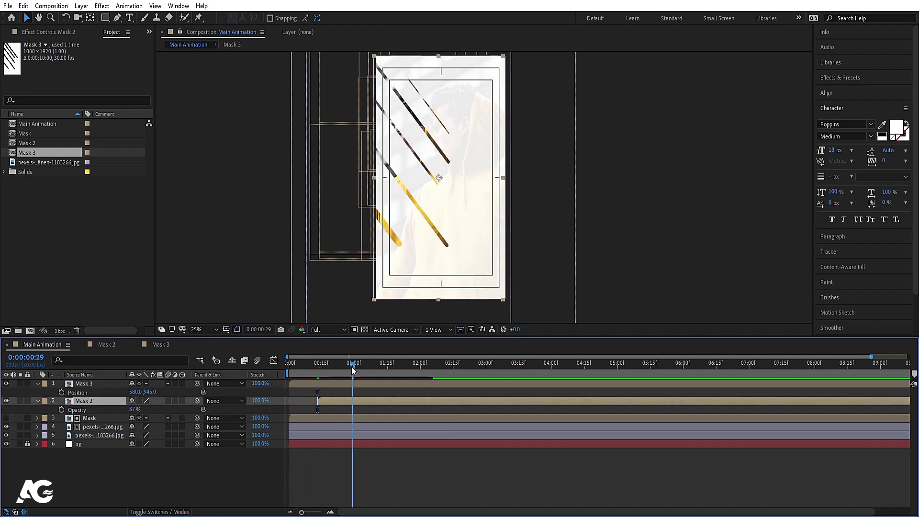
click(352, 380)
key(space)
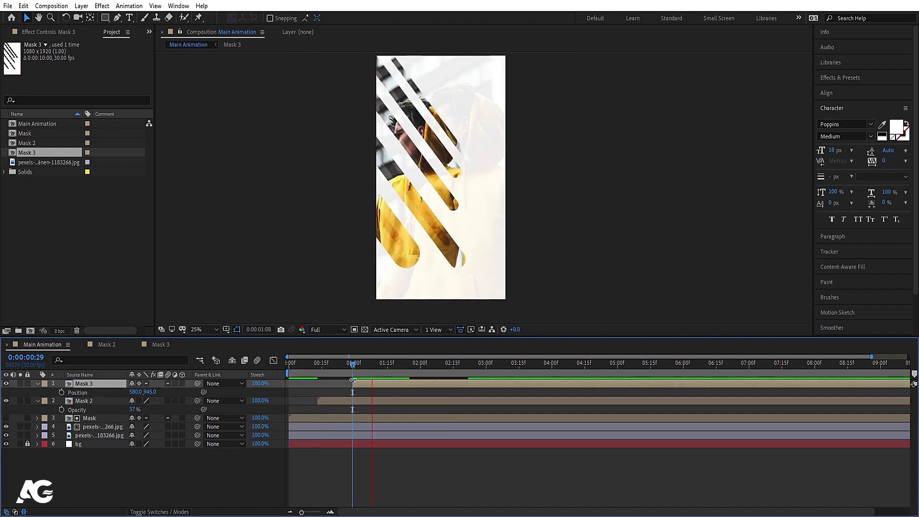
key(space)
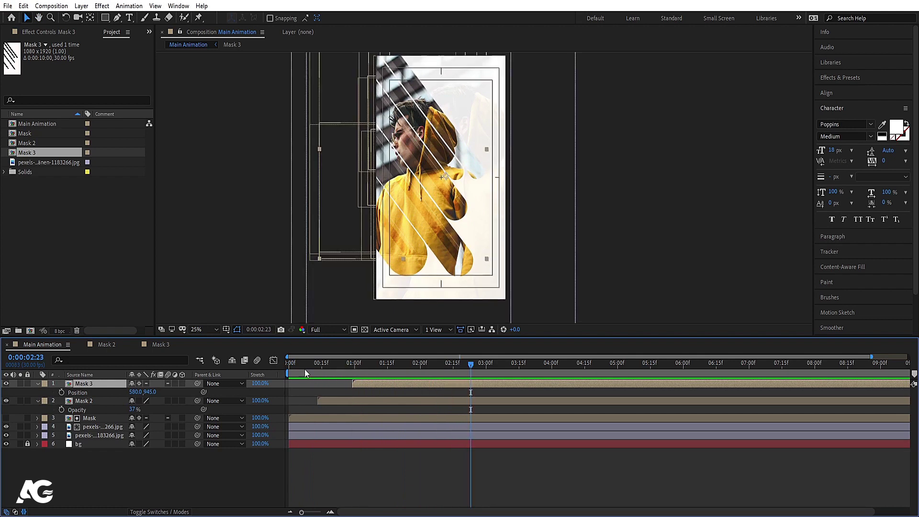
- At the start of Main Animation, add Position and Rotation keyframes to the alpha-matted photo layer and show both properties
key(Home)
click(104, 425)
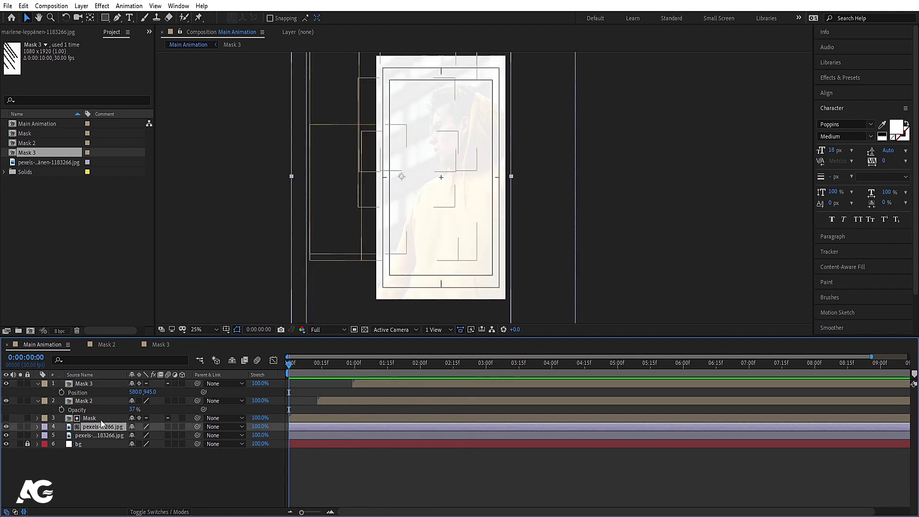
key(p)
click(62, 435)
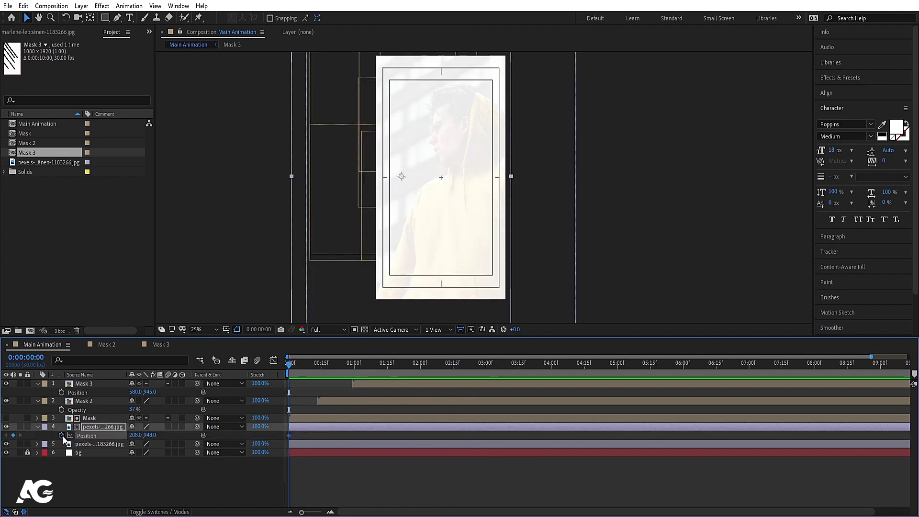
key(r)
click(62, 436)
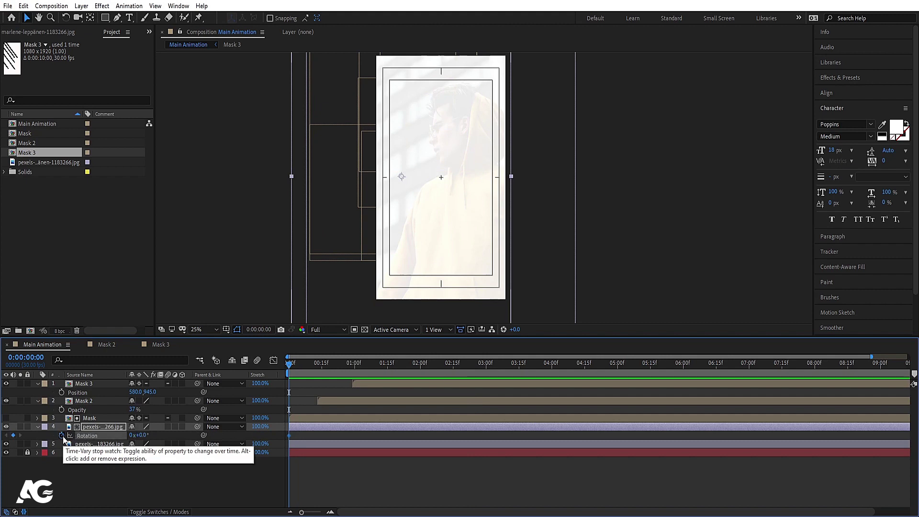
key(u)
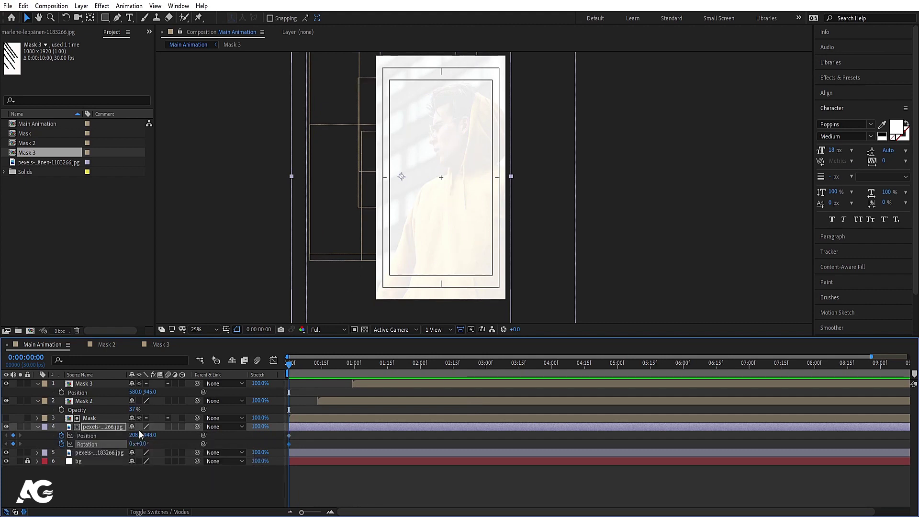
- Animate the matted photo's position from 282, 948 at the start to 198, 948 at 6 seconds, and preview the movement
drag(137, 434, 169, 436)
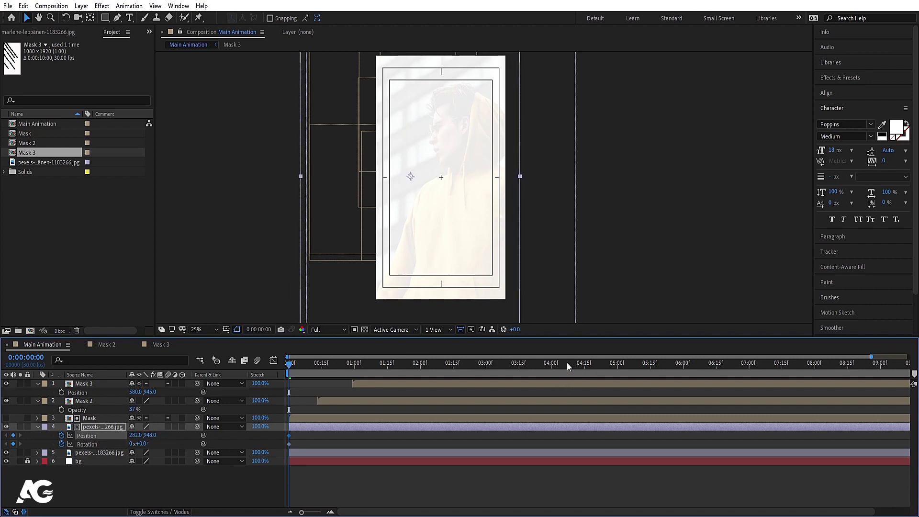
drag(592, 361, 683, 361)
drag(137, 435, 99, 436)
click(291, 369)
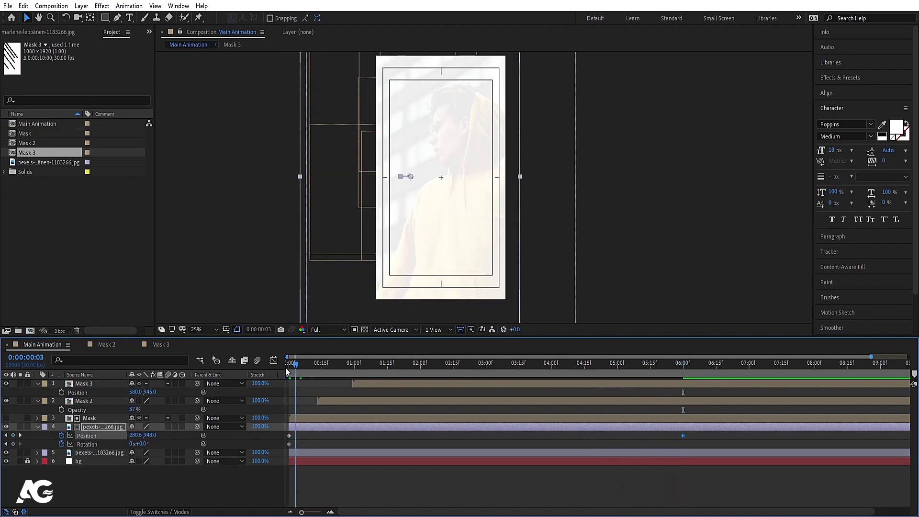
key(space)
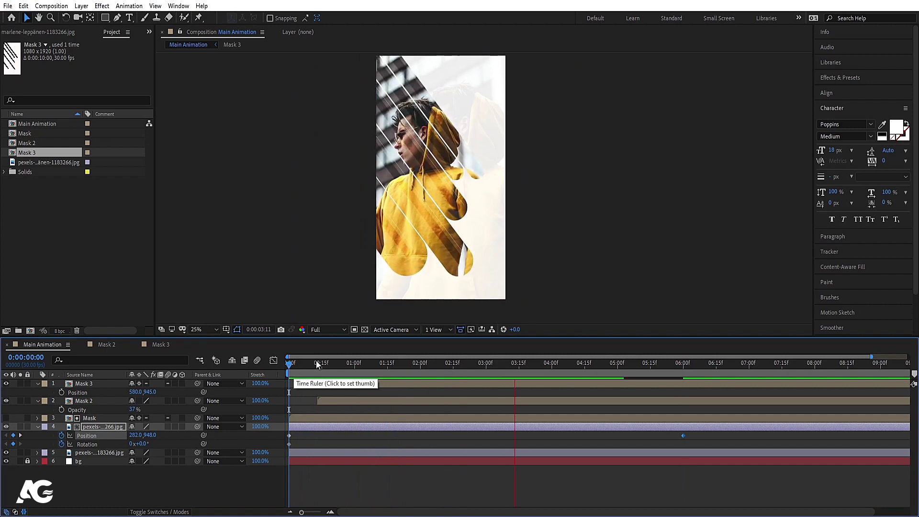
key(space)
click(290, 369)
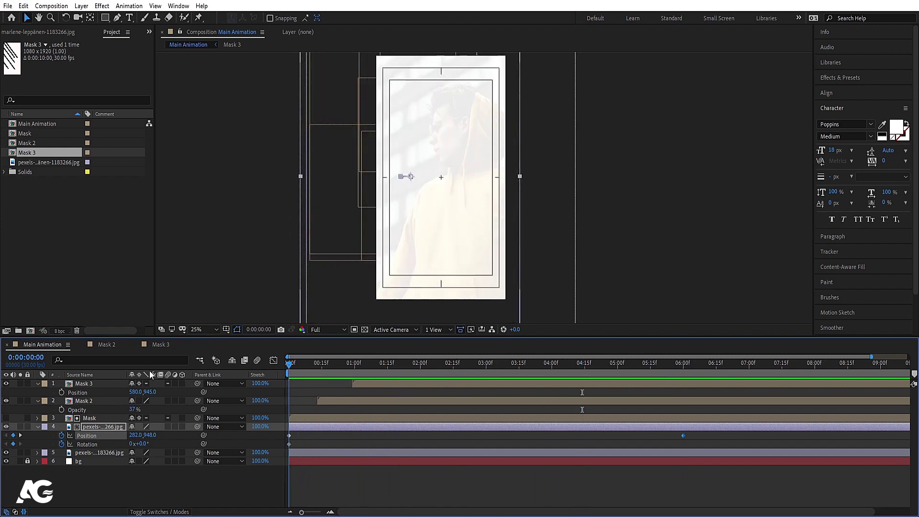
- At the start, rotate the faint background photo to 5° with a keyframe and shift its position to 369, 960
click(102, 452)
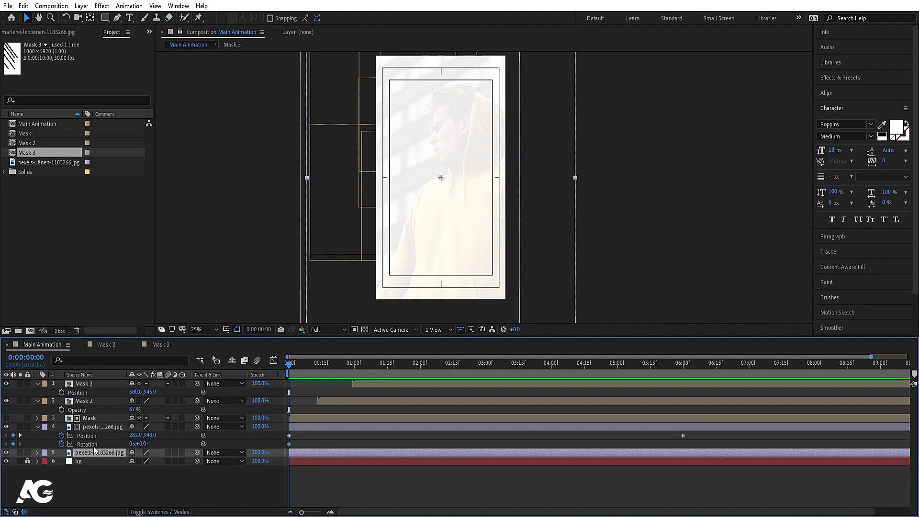
key(r)
click(141, 462)
text(5)
key(Return)
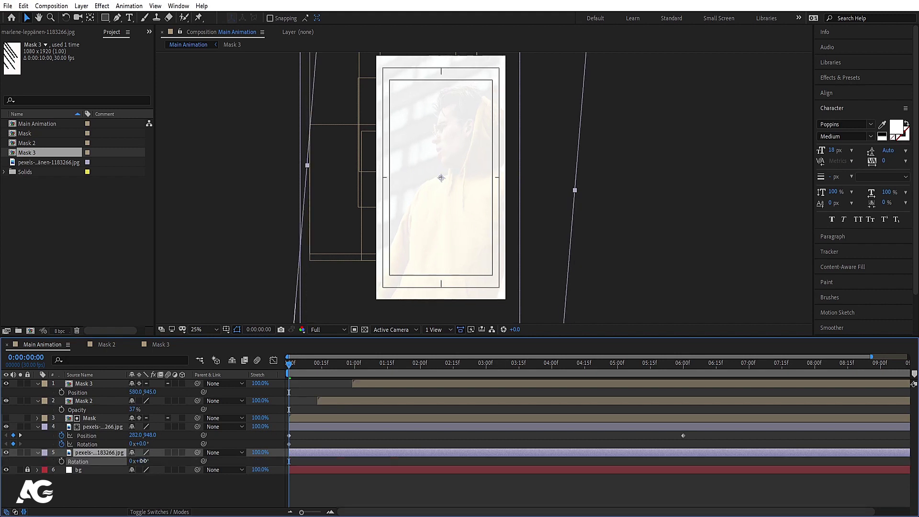
click(62, 461)
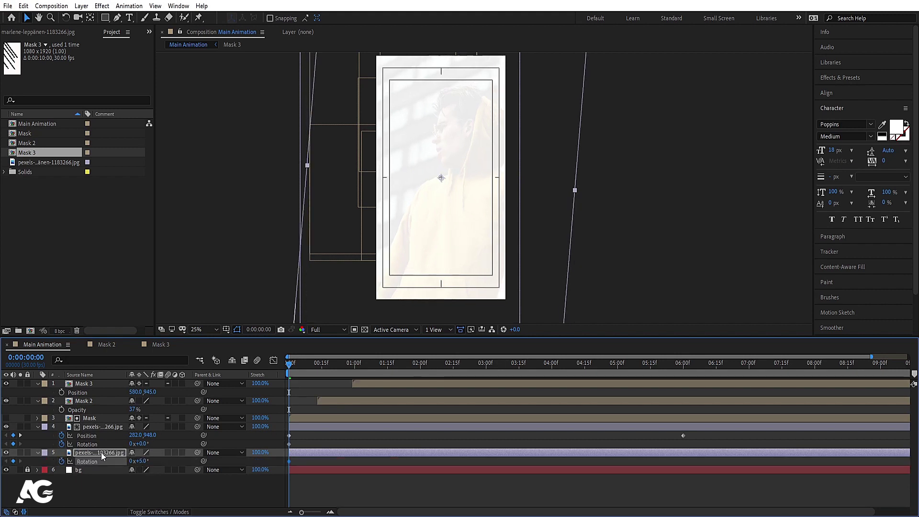
key(p)
drag(130, 463, 50, 460)
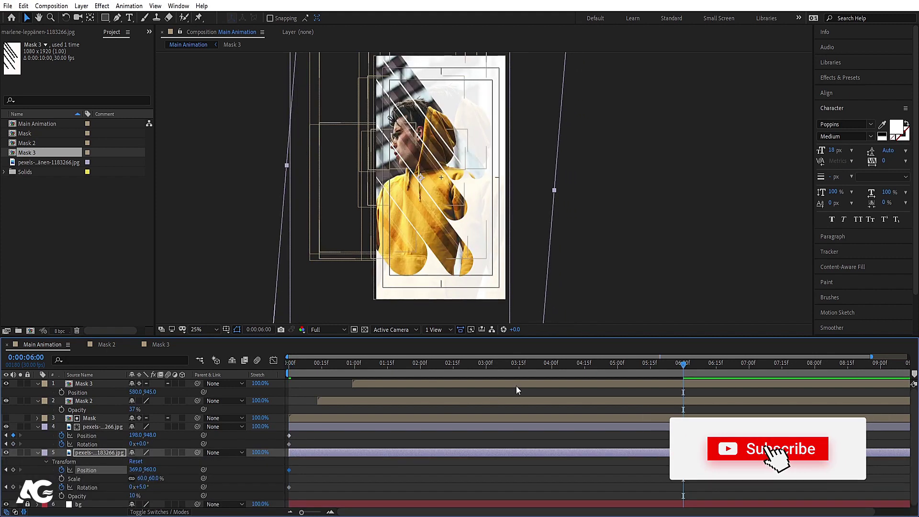
- At 6 seconds, set the faint background photo's rotation to -5° and its position to 614, 960, and preview the movement
click(140, 487)
text(-5)
key(Return)
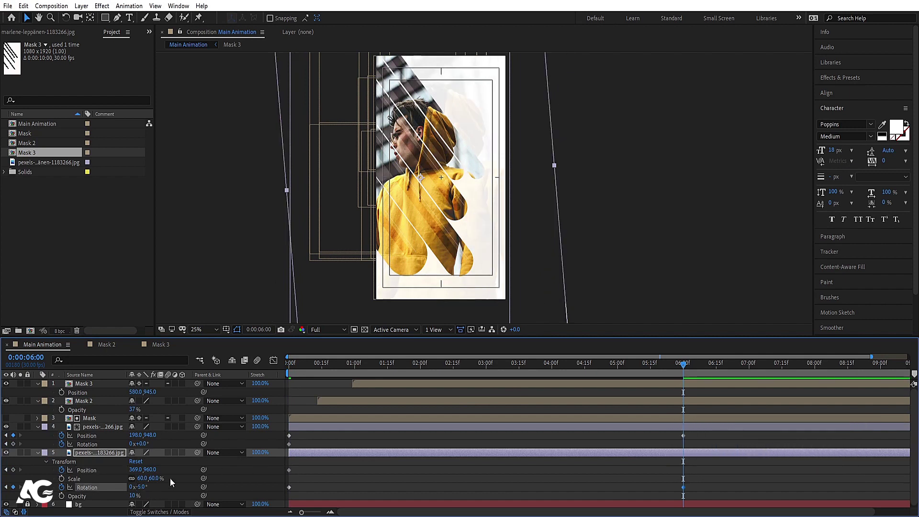
drag(136, 470, 219, 478)
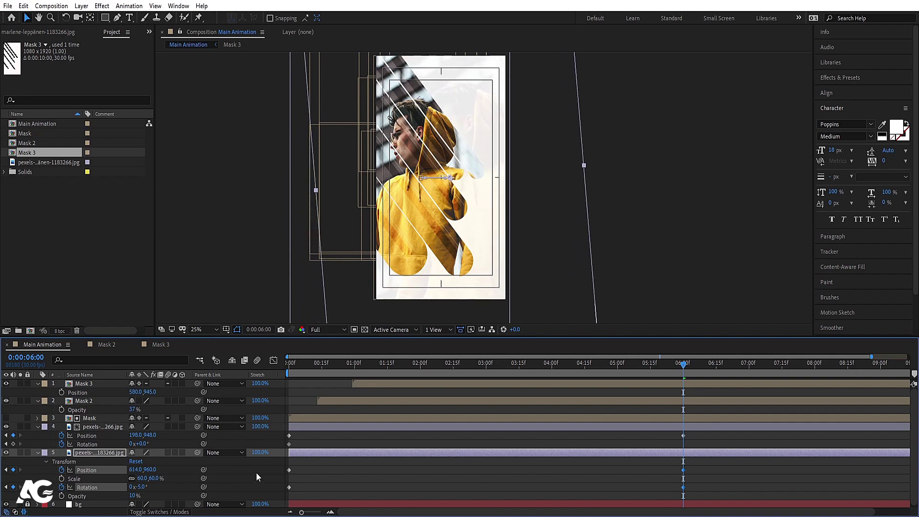
key(Home)
key(space)
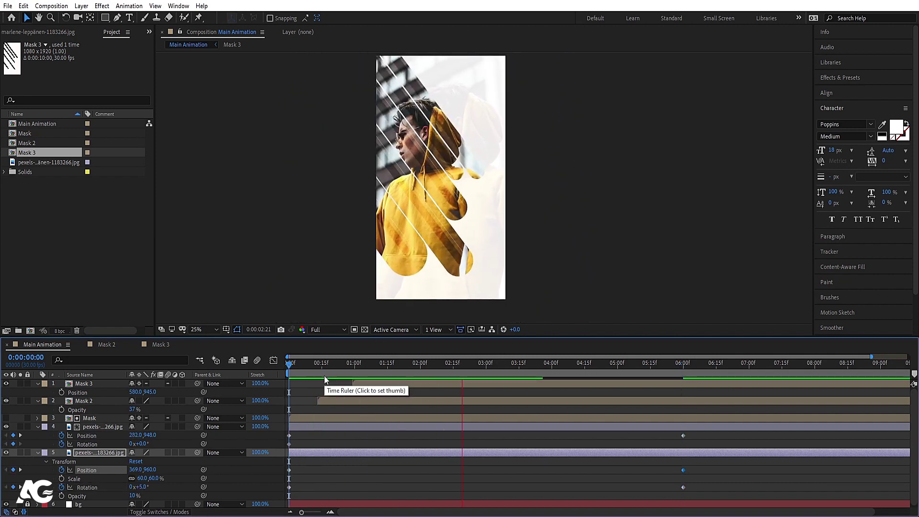
- Collapse the properties of all layers in Main Animation and preview the composition from the start
key(ctrl+a)
key(u)
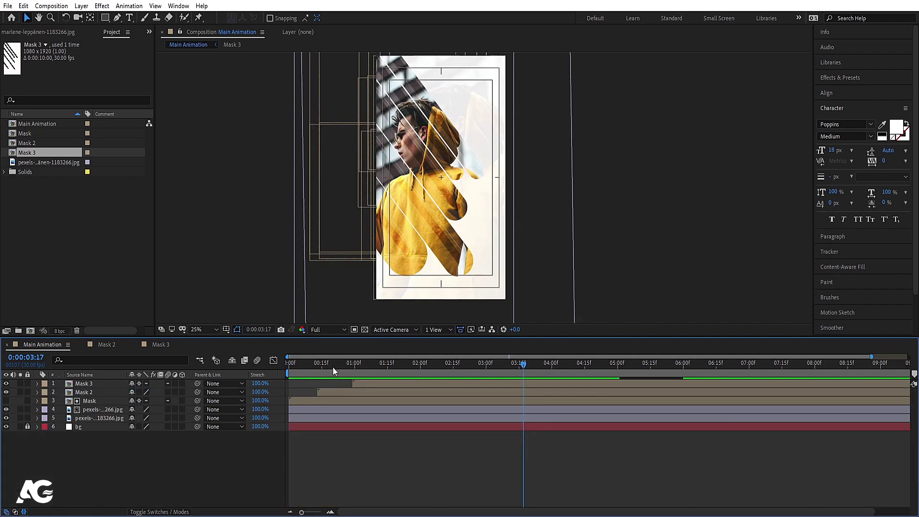
key(Home)
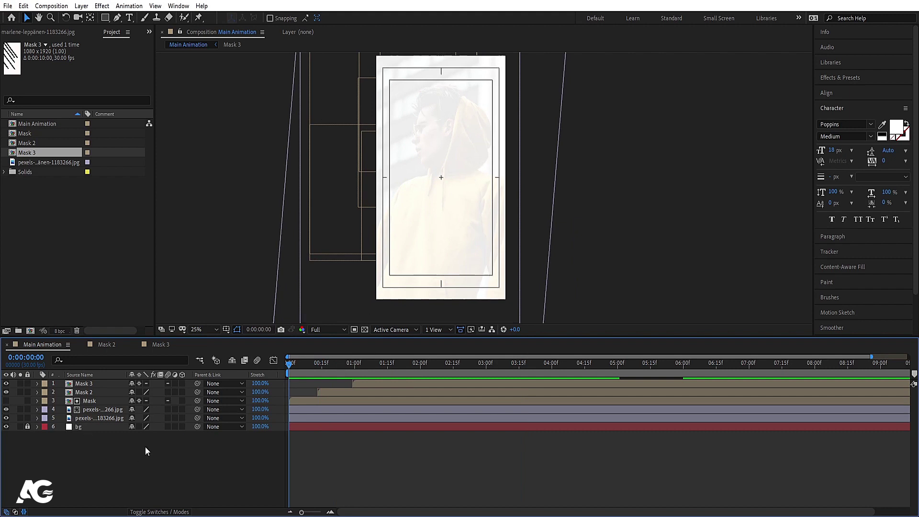
key(space)
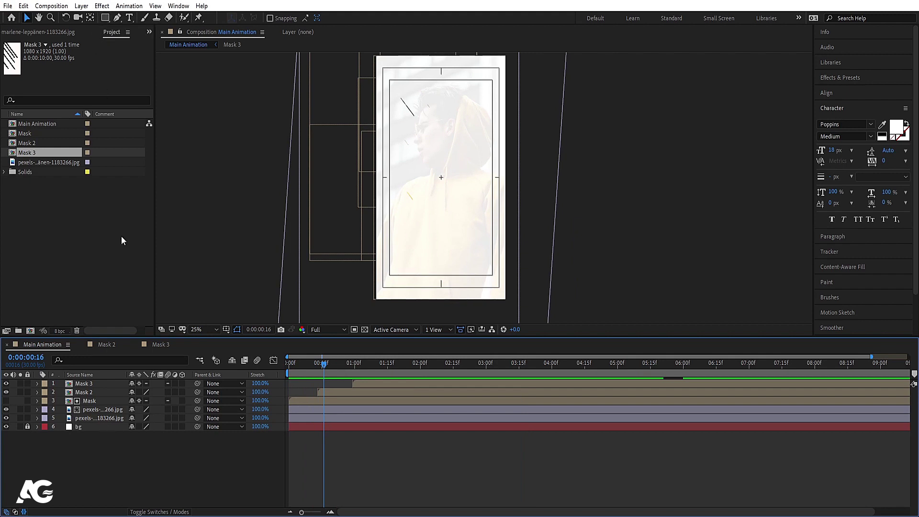
- Create a full-frame rectangle shape layer with no stroke and a white FFFFFF fill
double_click(105, 18)
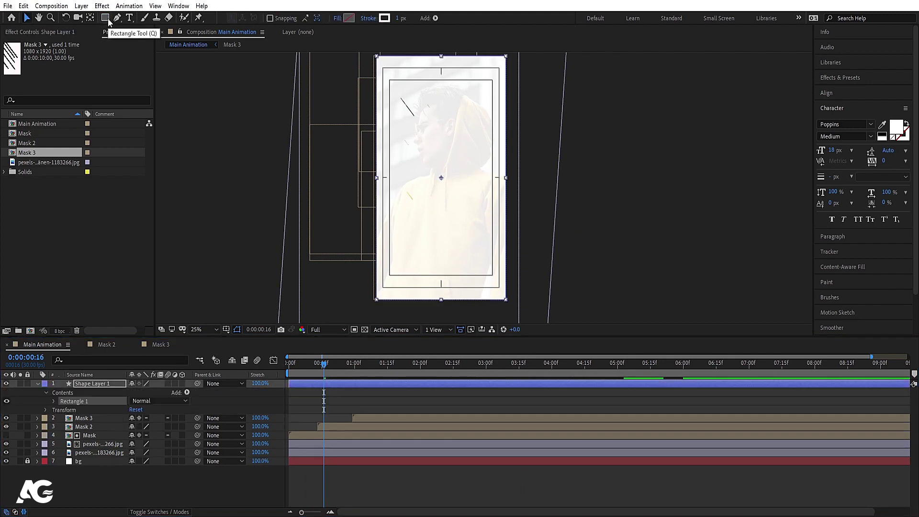
click(368, 18)
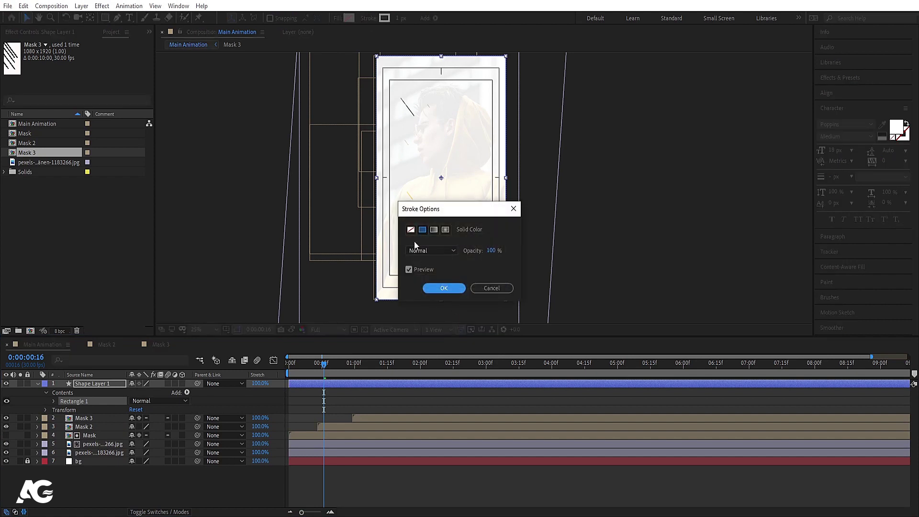
click(437, 288)
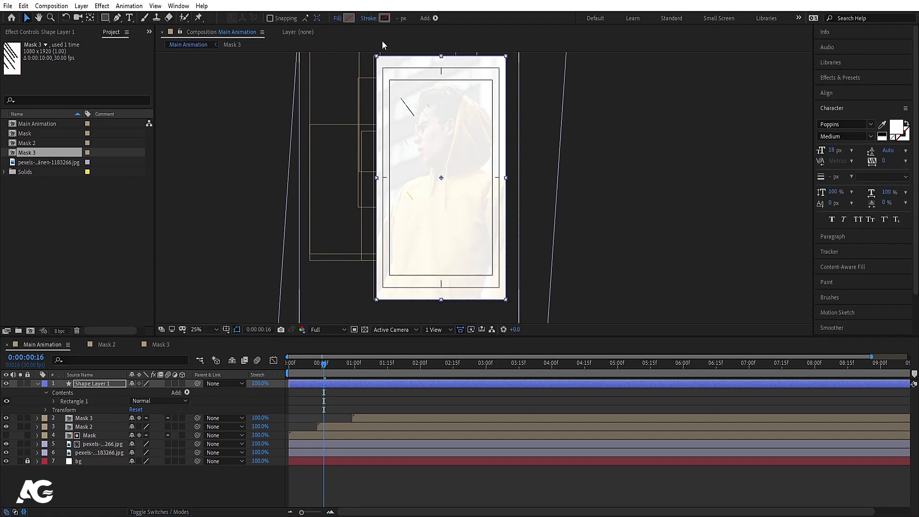
click(351, 18)
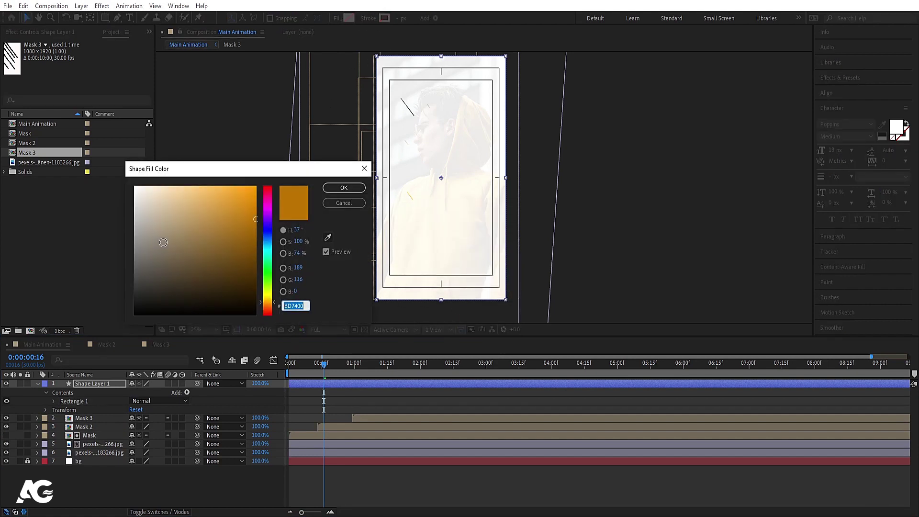
mouse_move(163, 243)
mouse_down()
mouse_move(154, 195)
mouse_move(135, 186)
mouse_up()
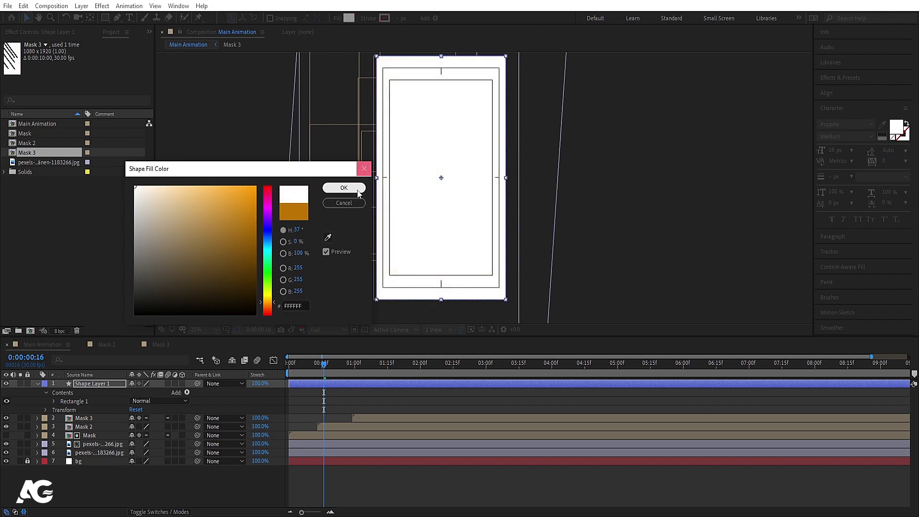
click(343, 188)
- Place the white shape layer directly above the faint background photo and use it as that photo's alpha matte
drag(99, 384, 119, 447)
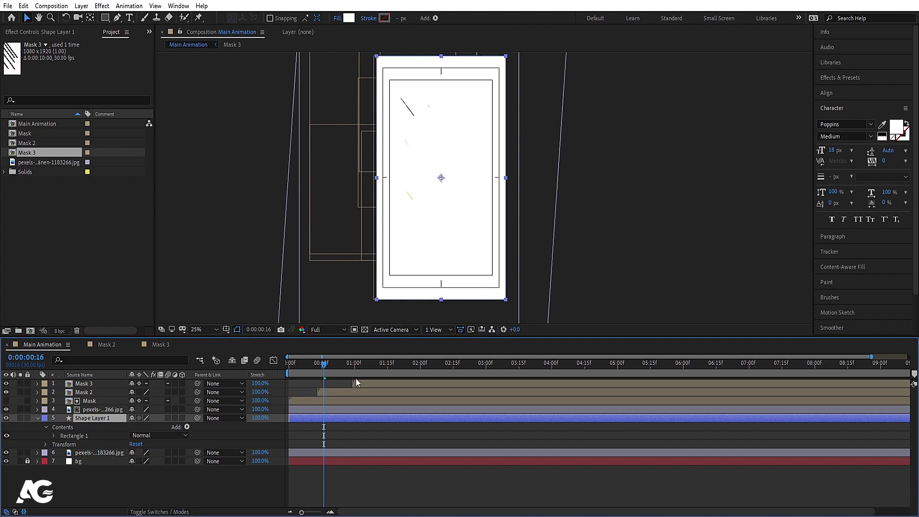
key(Home)
click(99, 449)
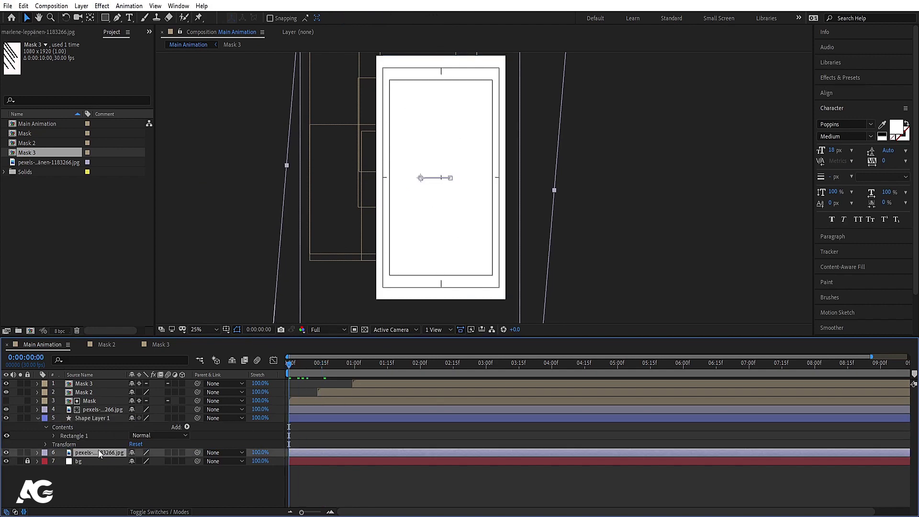
key(F4)
click(189, 452)
click(225, 404)
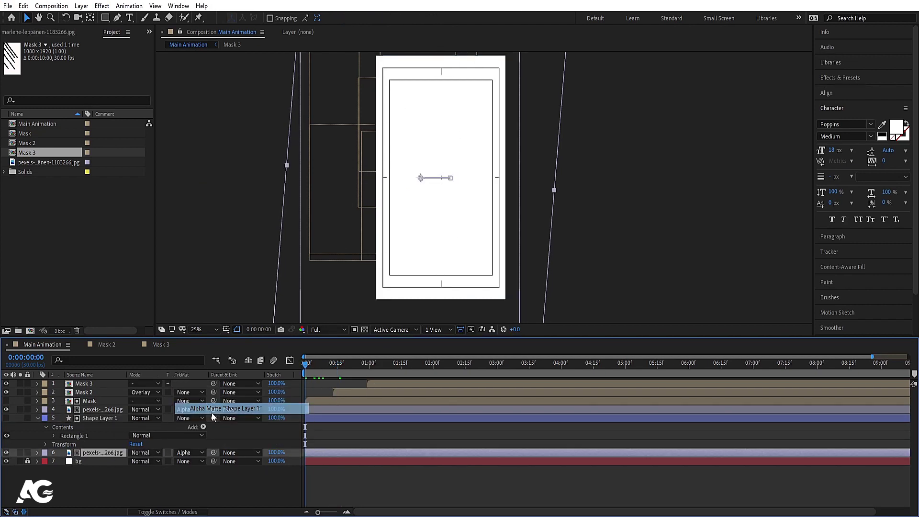
- Pre-compose Mask, Mask 2, Mask 3 and the matted photo into a composition named "Front image"
click(93, 410)
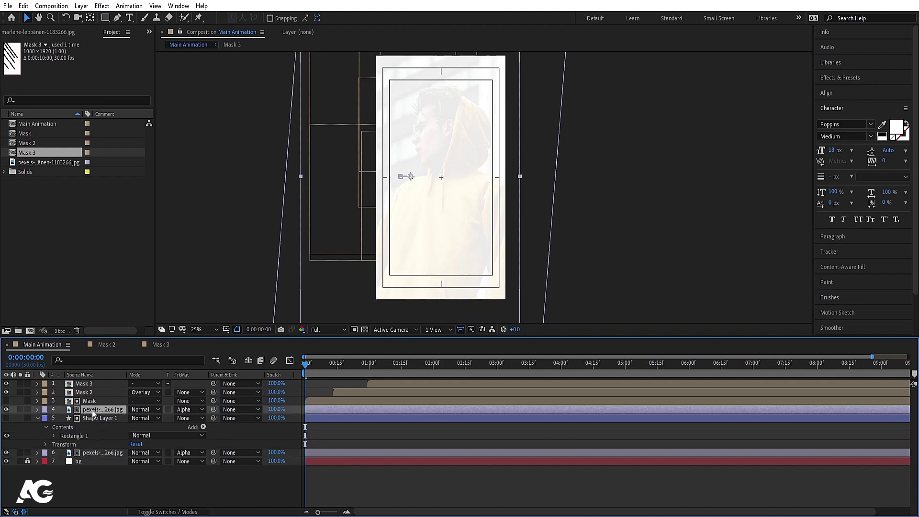
click(89, 401)
shift+click(85, 383)
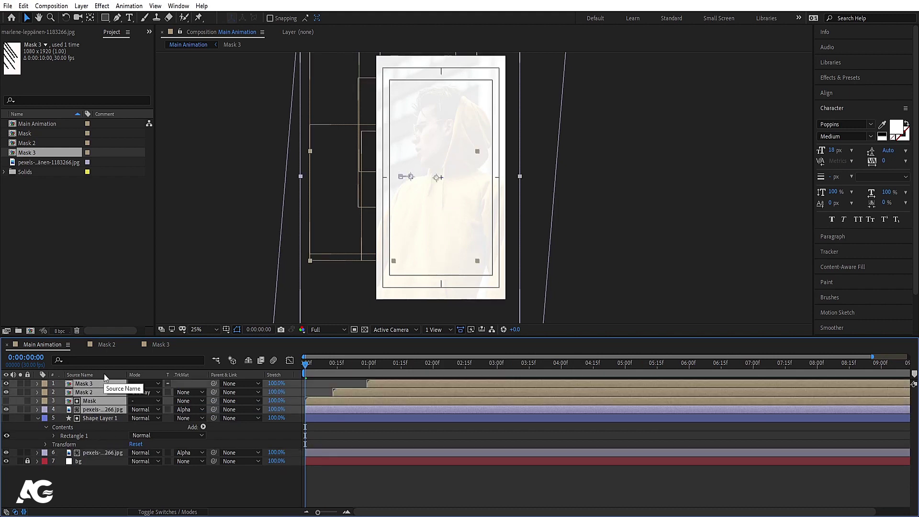
key(ctrl+shift+c)
text(F)
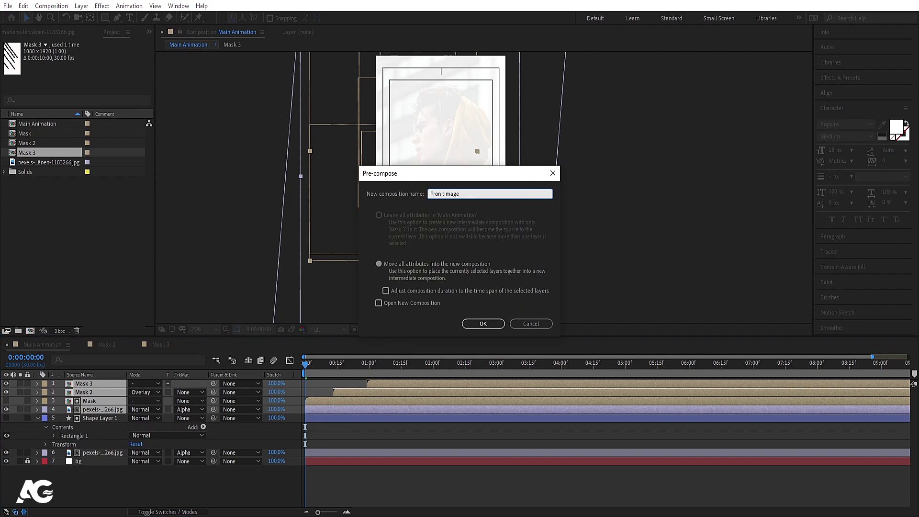
text(ron)
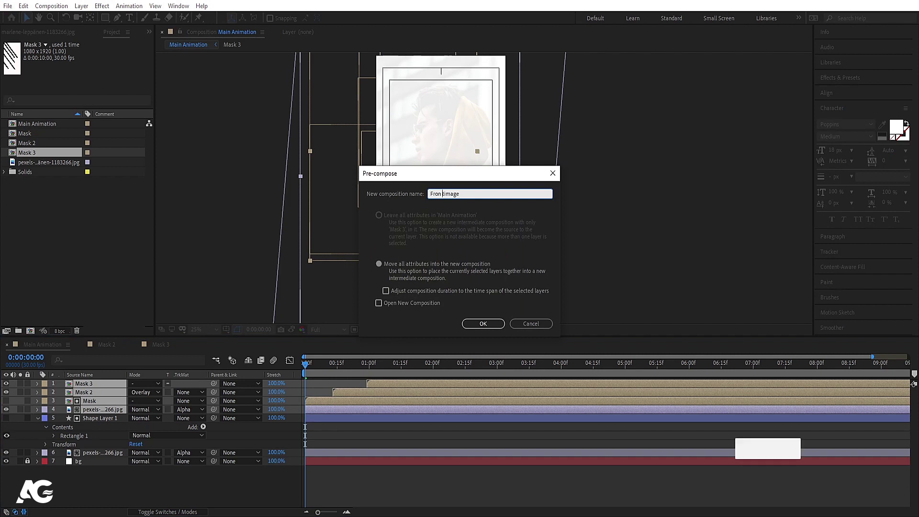
text(t)
key(Return)
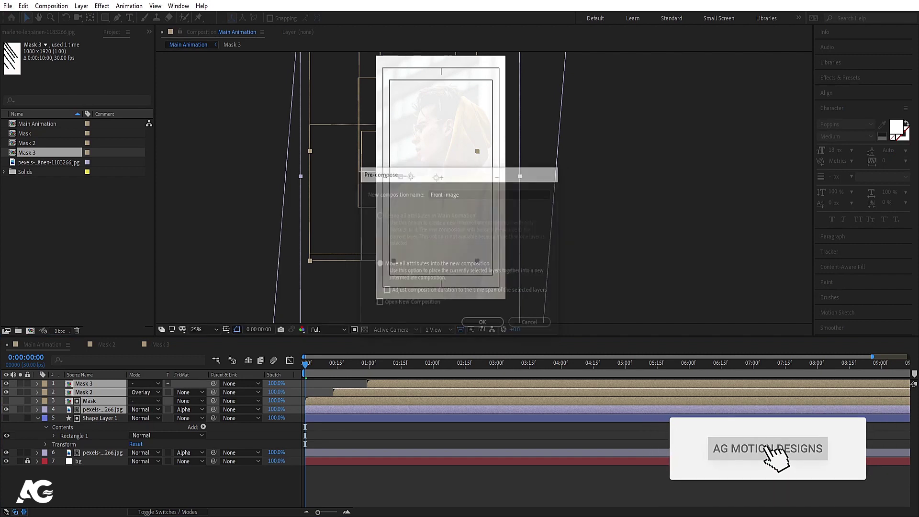
- Show the layer switches, enable collapse transformations on the Front image layer and preview the result
key(F4)
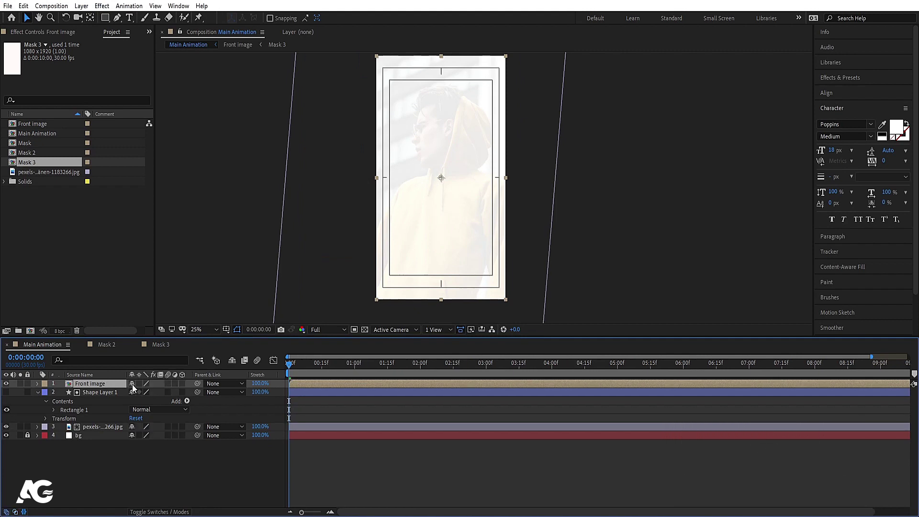
click(139, 384)
click(394, 445)
key(space)
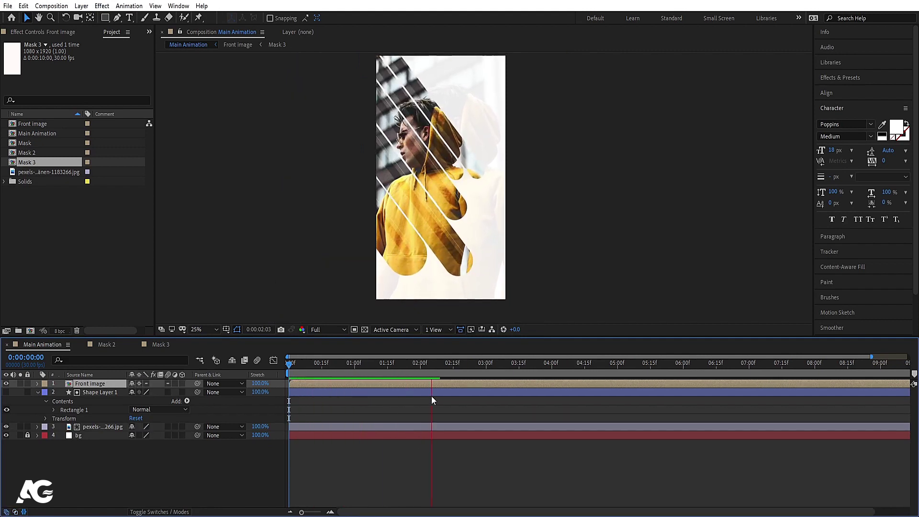
key(space)
- Pre-compose the white shape layer and the faint photo as "BG", and enable collapse transformations on it
click(96, 427)
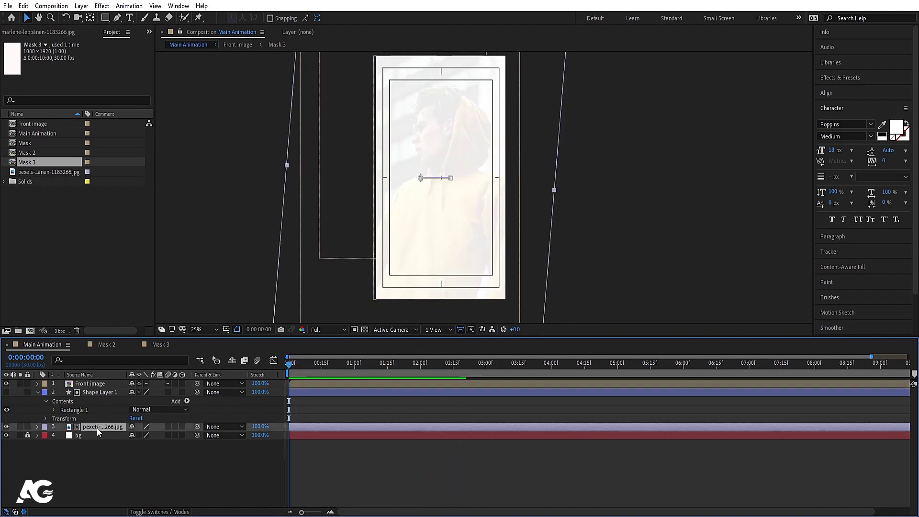
ctrl+click(94, 395)
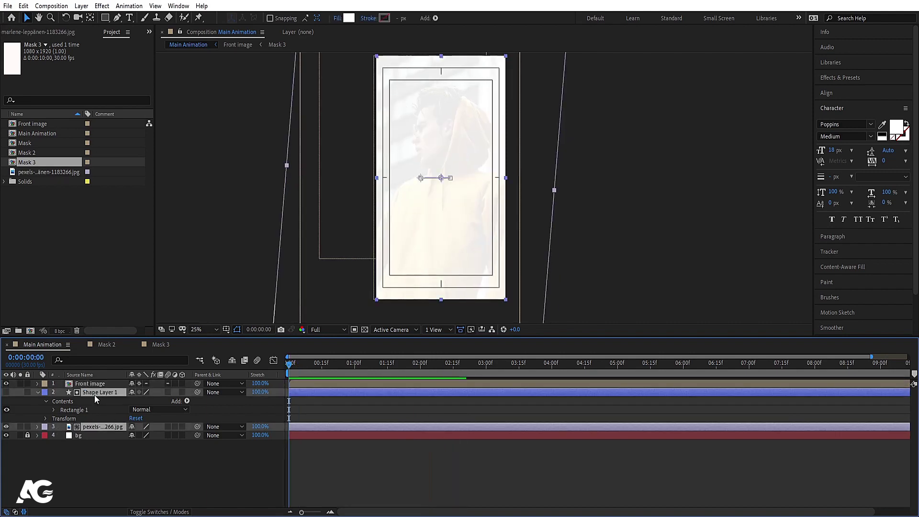
key(ctrl+shift+c)
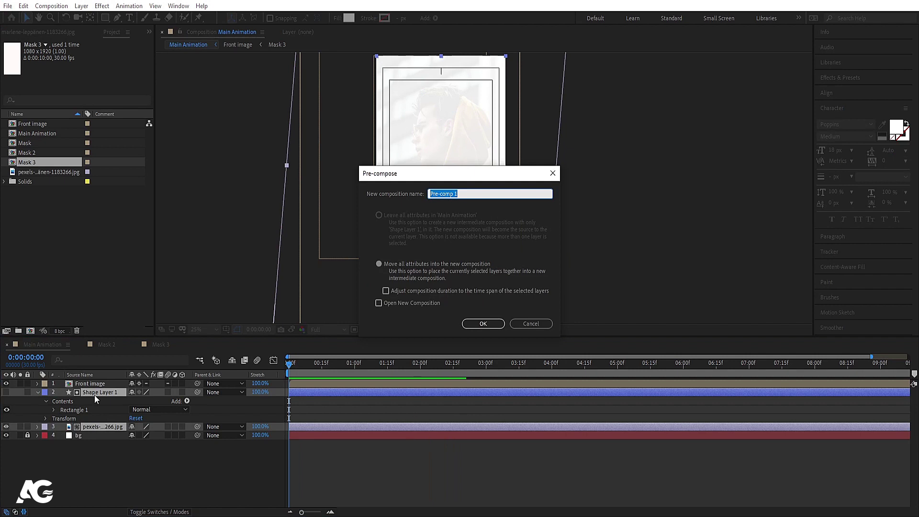
text(BG)
key(Return)
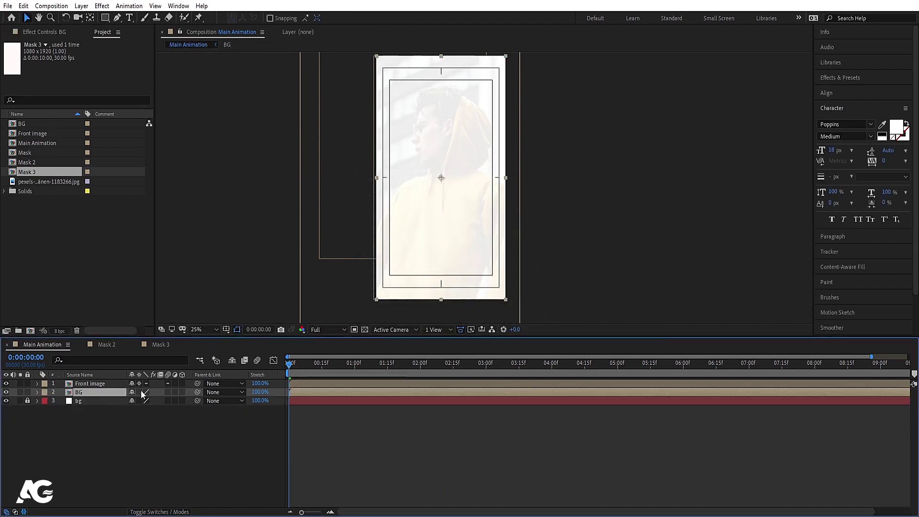
click(139, 392)
- In BG, animate the shape layer's scale from 0, 100% at the start to 100, 100% at 1 second
double_click(82, 391)
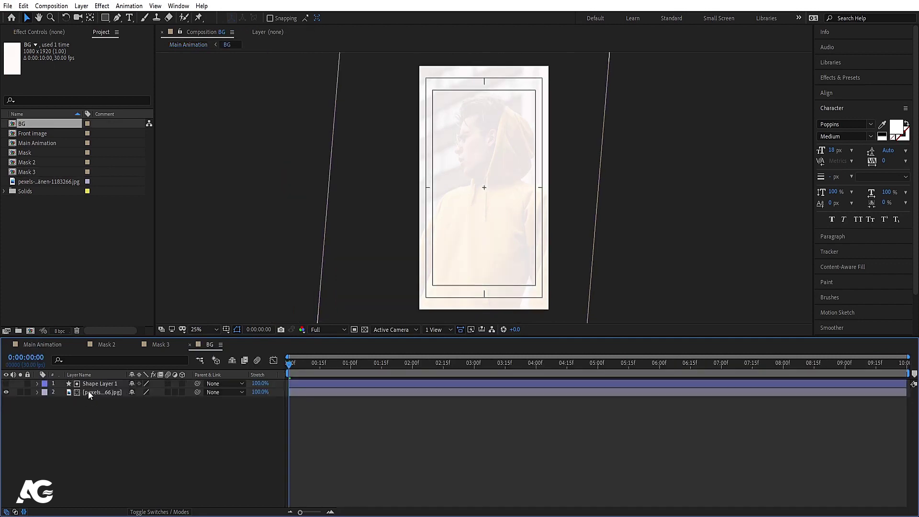
click(95, 384)
key(s)
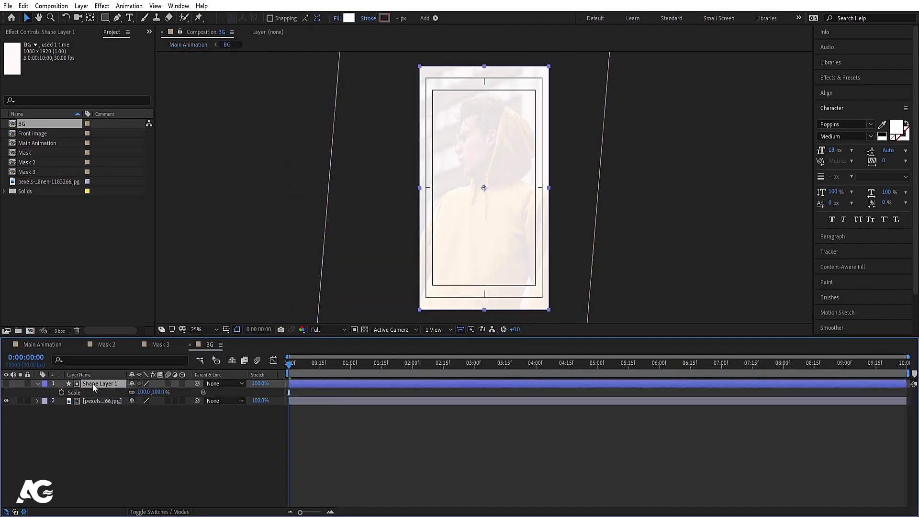
click(61, 392)
click(351, 364)
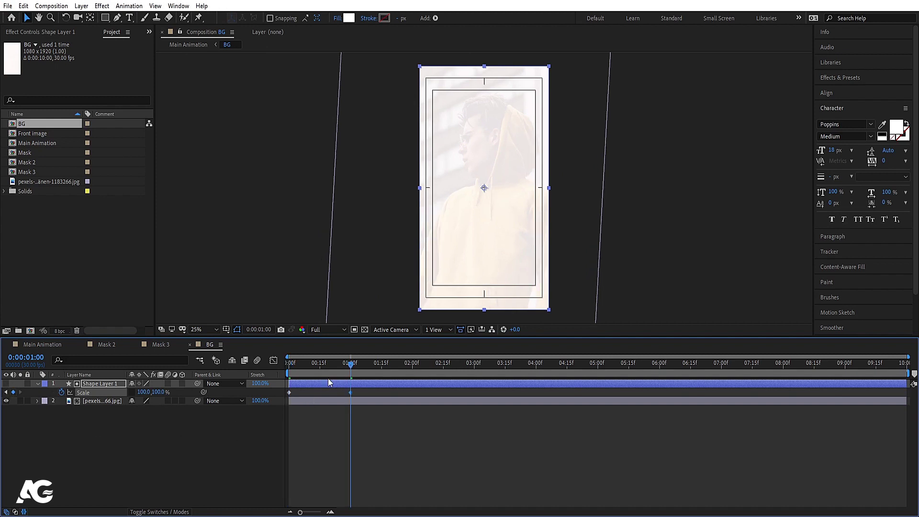
key(Home)
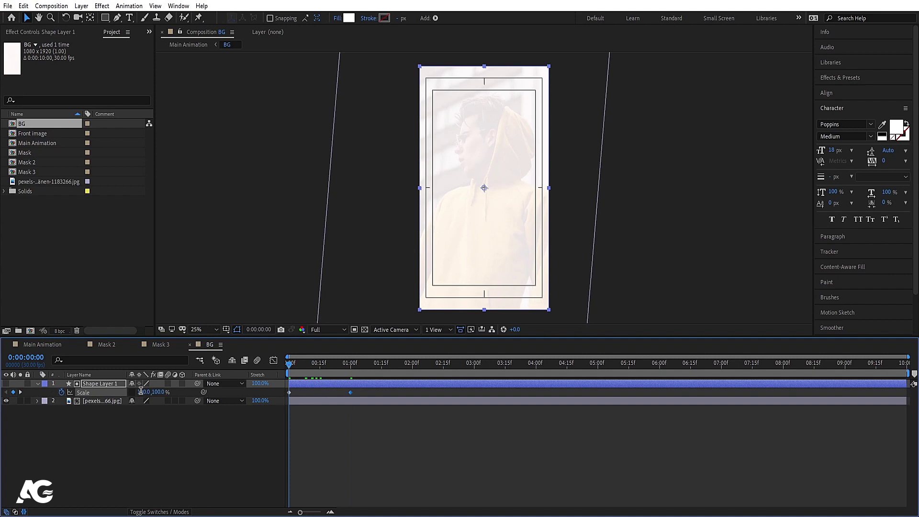
drag(142, 392, 142, 393)
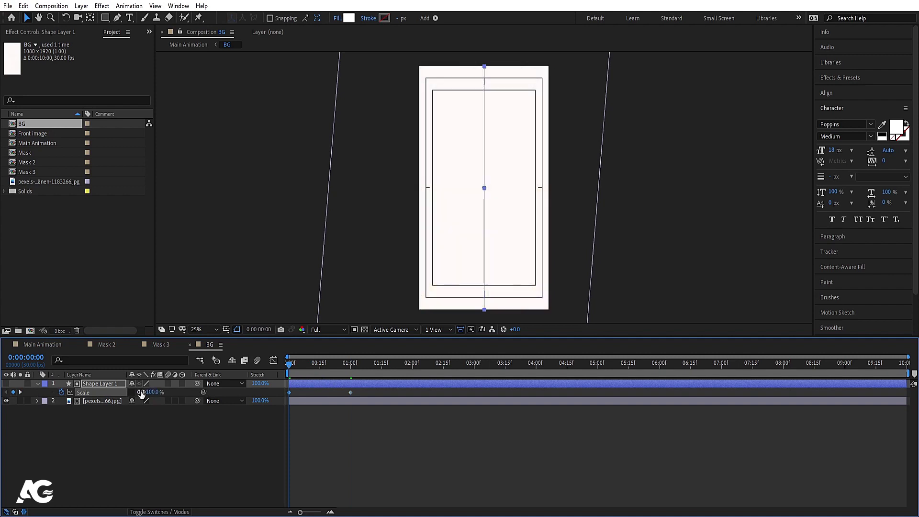
- Easy-ease the shape layer's scale keyframes and shape their speed graph into a sharp central peak
key(F9)
click(274, 361)
drag(383, 381, 286, 492)
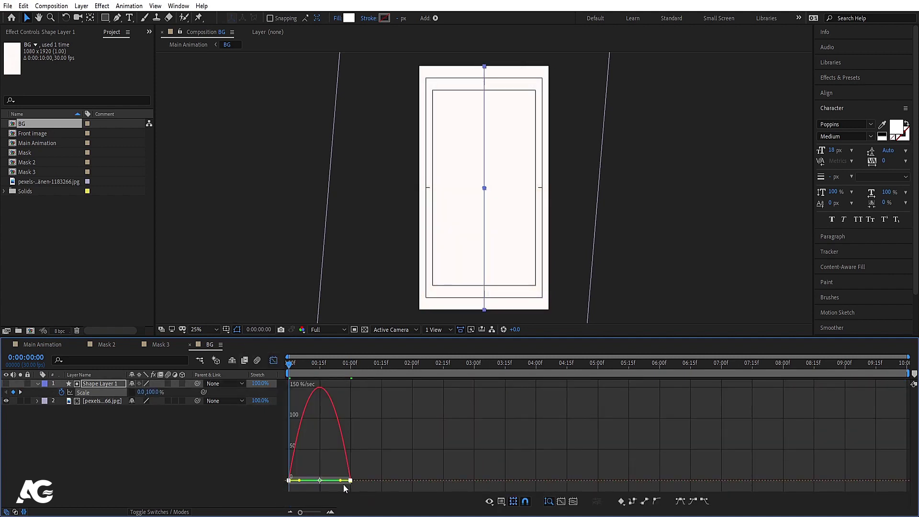
drag(346, 481, 314, 483)
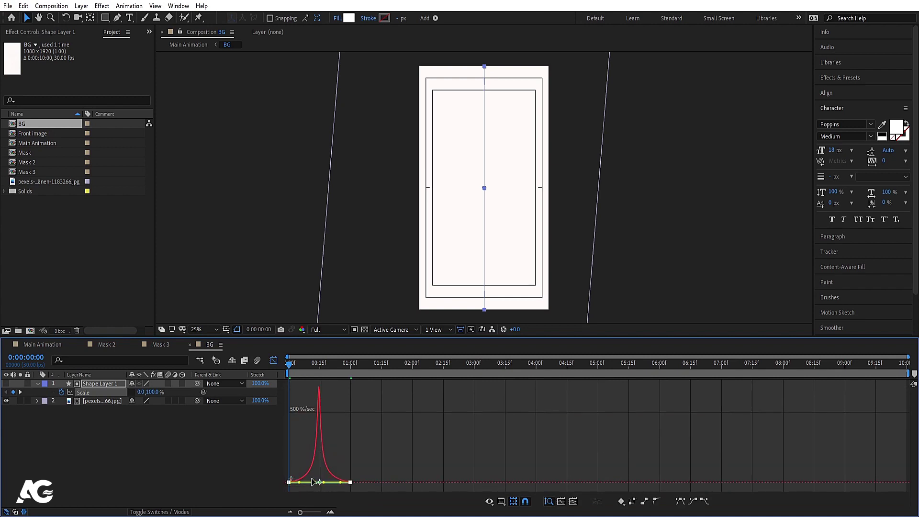
- Close the graph editor, preview the BG reveal, and return to Main Animation to preview the whole sequence
click(272, 362)
key(space)
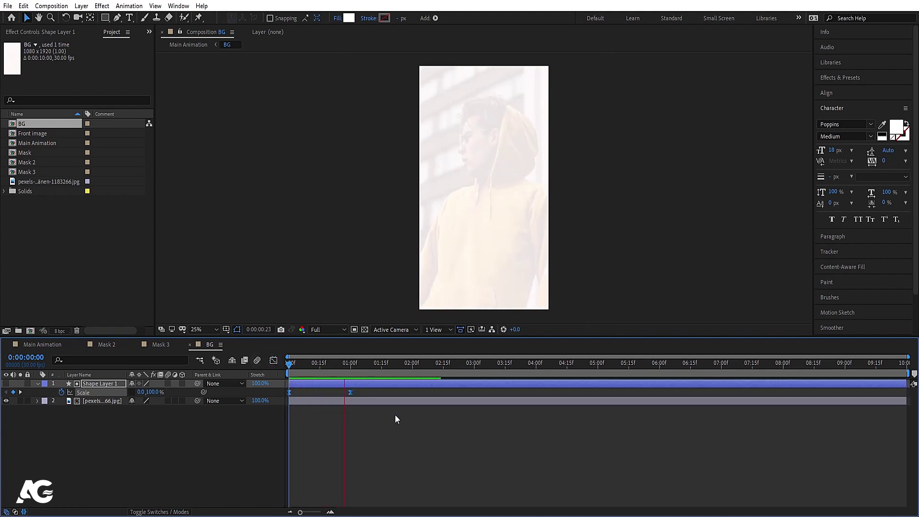
key(space)
click(70, 343)
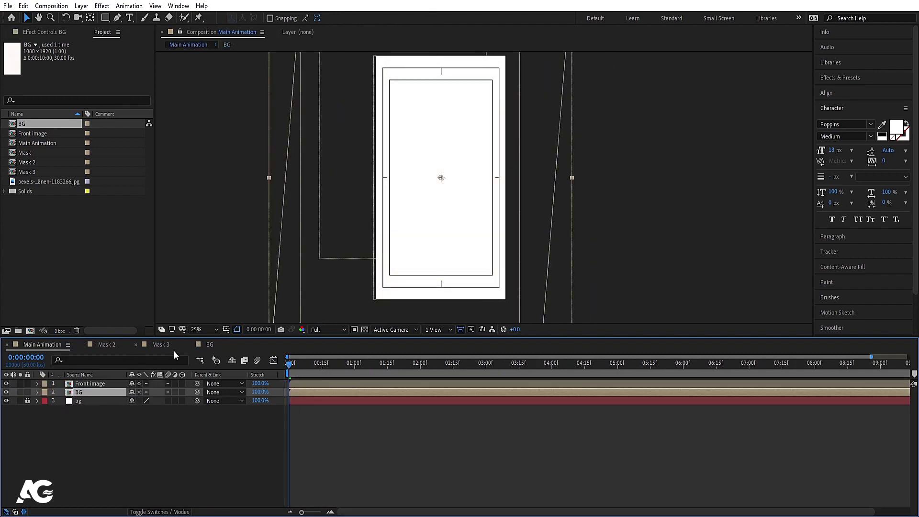
key(space)
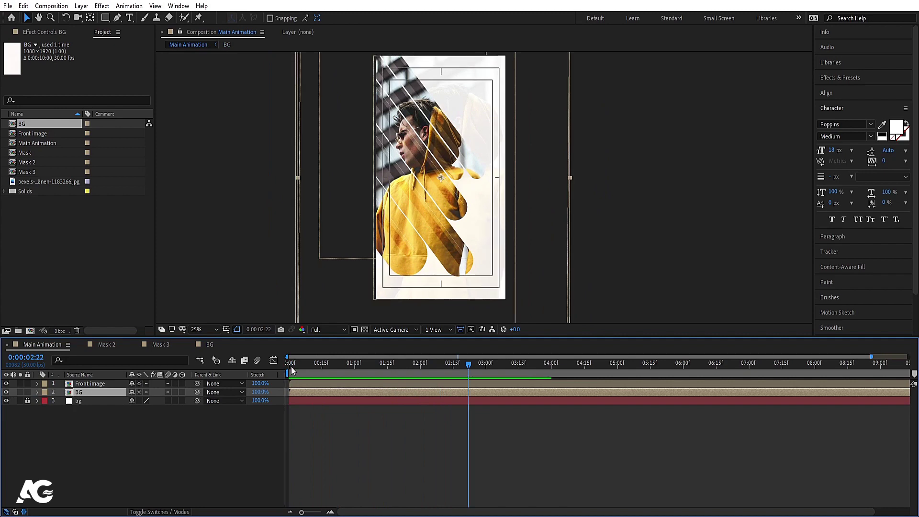
- Stop the preview, import the logo image and add it as the top layer of Main Animation, scaled to 8%
key(space)
click(147, 424)
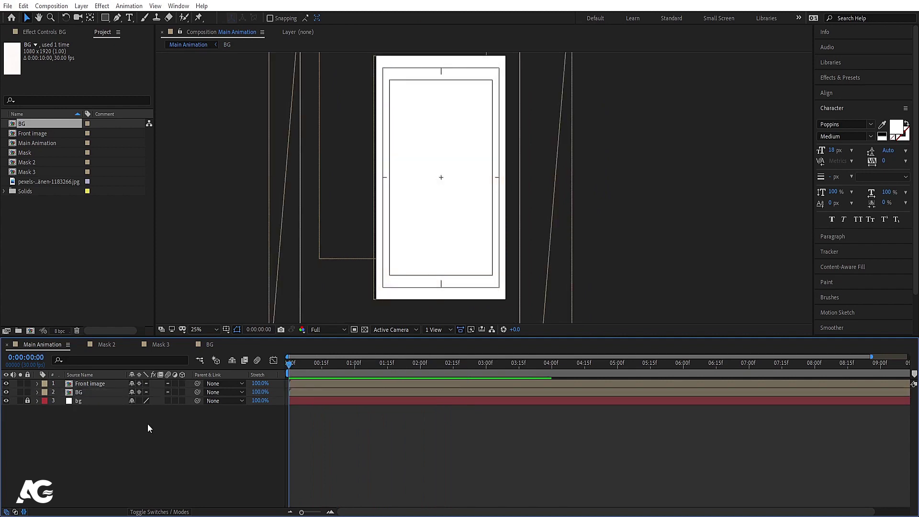
key(ctrl+i)
click(128, 102)
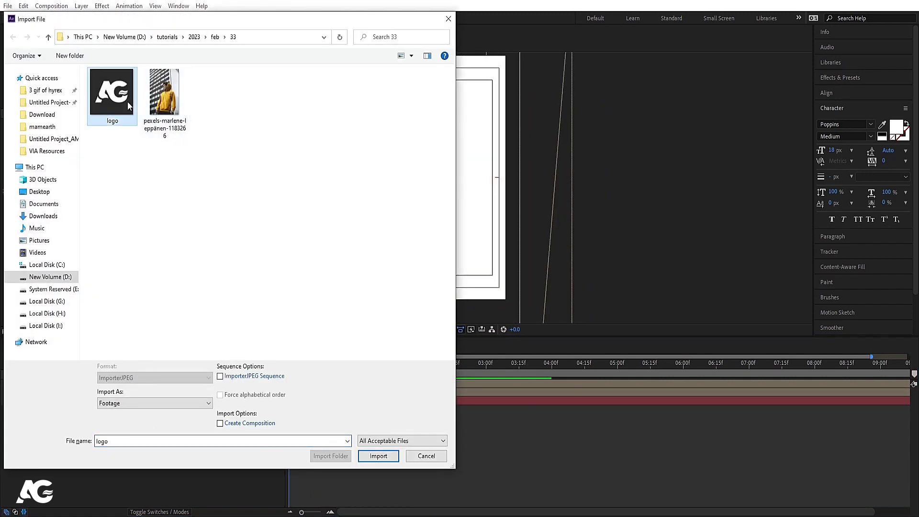
key(Return)
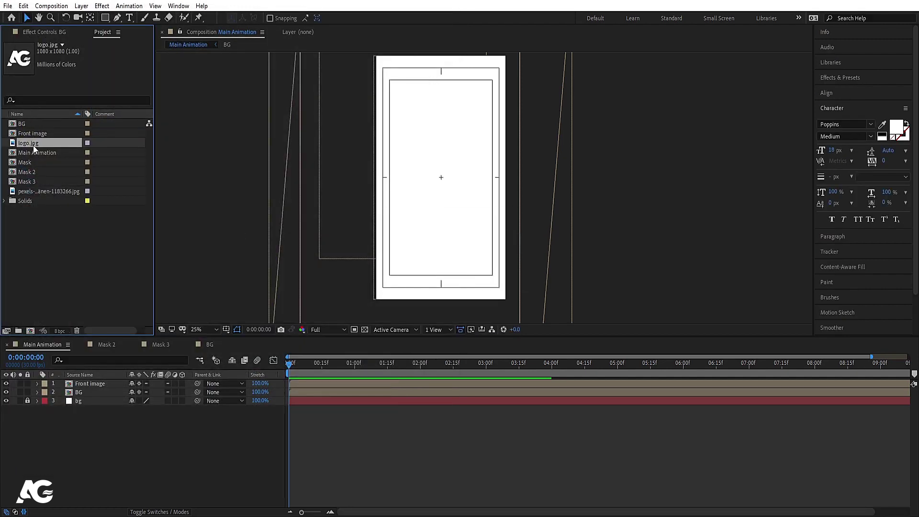
drag(33, 142, 106, 394)
key(s)
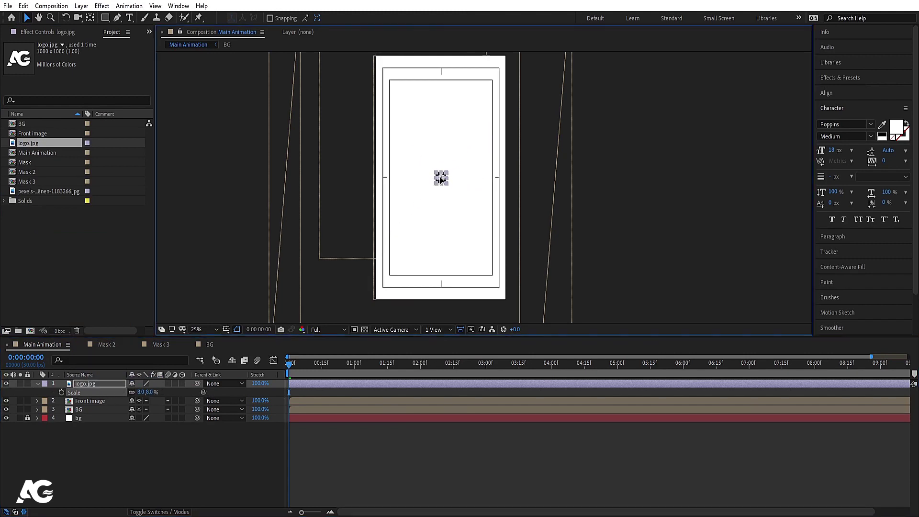
- Position the logo in the upper right corner of the composition frame, just inside its edges
drag(441, 178, 496, 72)
key(grave)
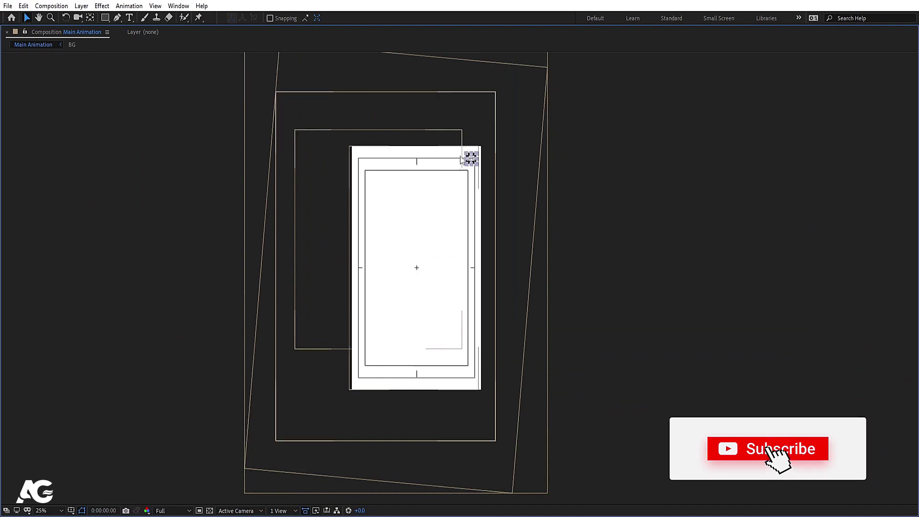
scroll(527, 126, up, 3)
scroll(507, 109, down, 1)
drag(507, 109, 500, 257)
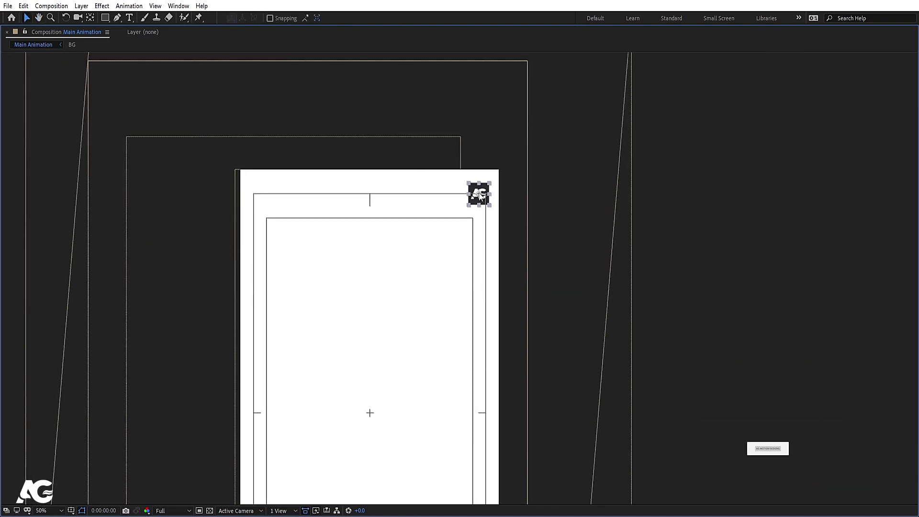
scroll(500, 257, up, 2)
drag(537, 131, 521, 192)
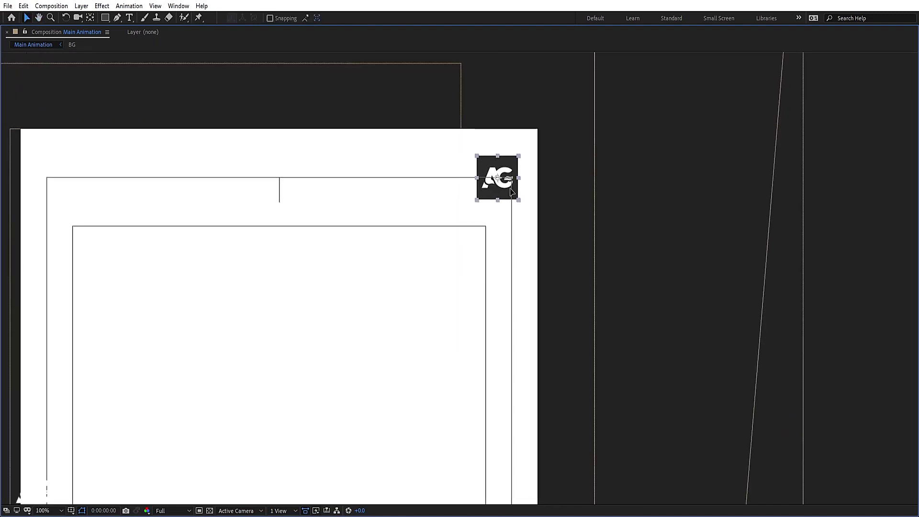
key(grave)
click(204, 330)
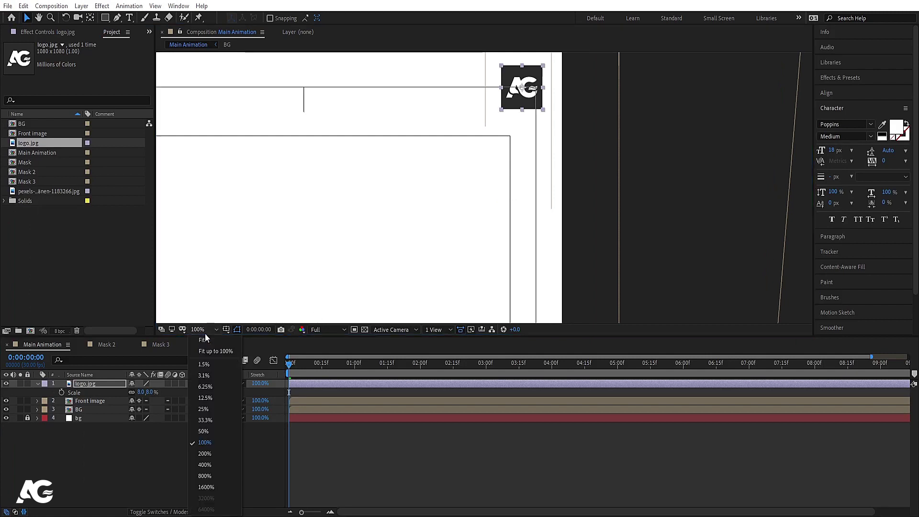
click(203, 341)
- Preview Main Animation with the logo in place
key(space)
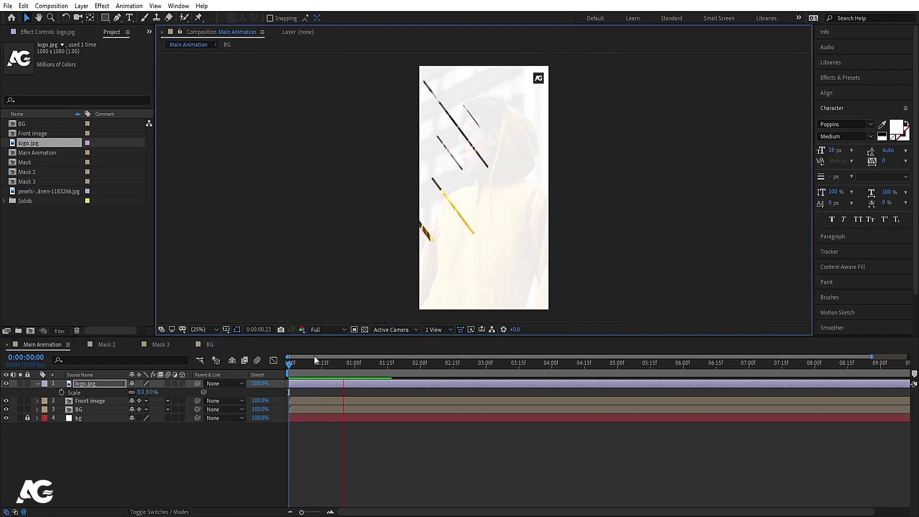
key(space)
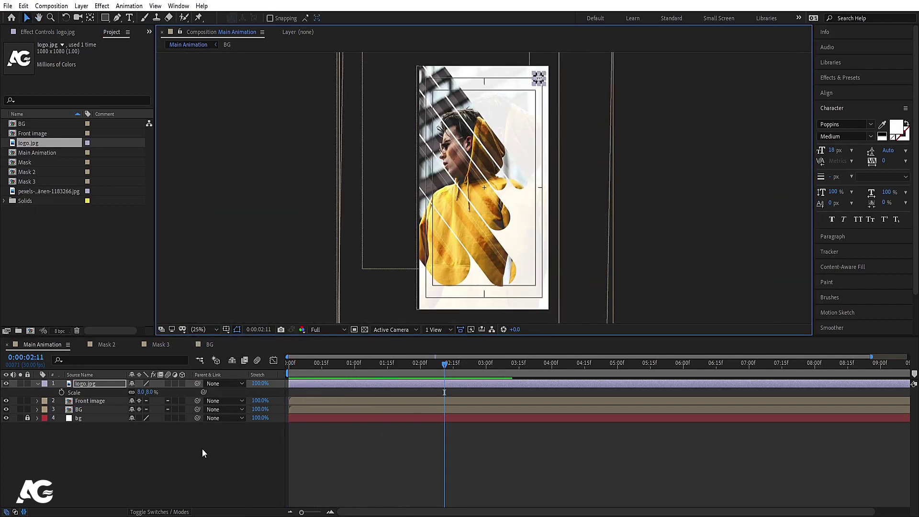
click(202, 449)
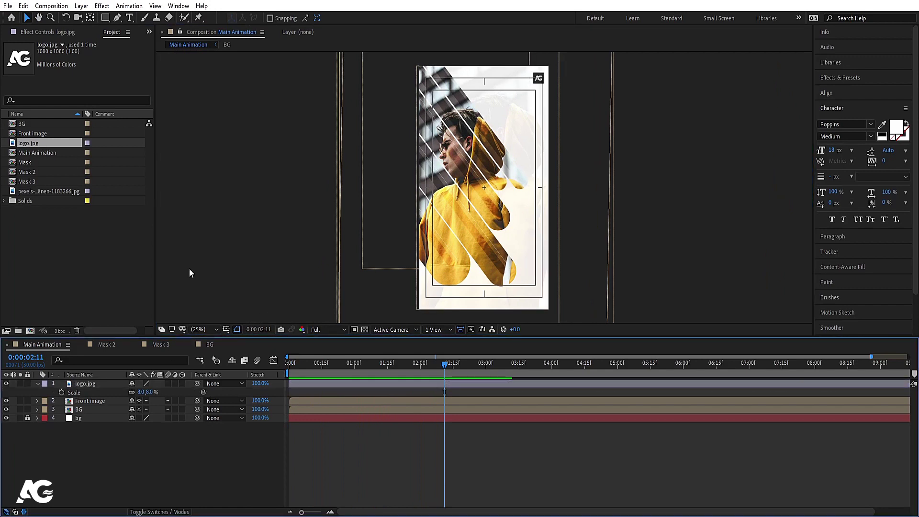
- Add a text layer reading "AG" over the lower part of the photo in Oswald Light
click(131, 19)
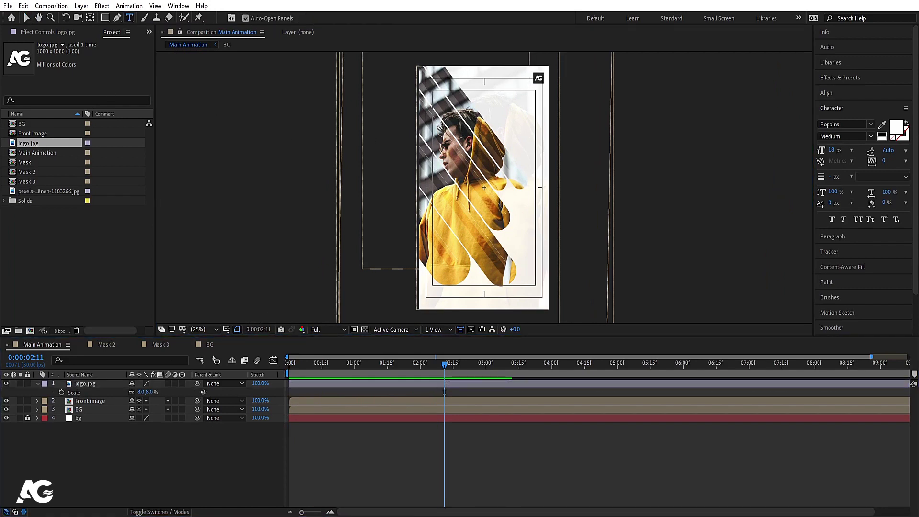
click(853, 124)
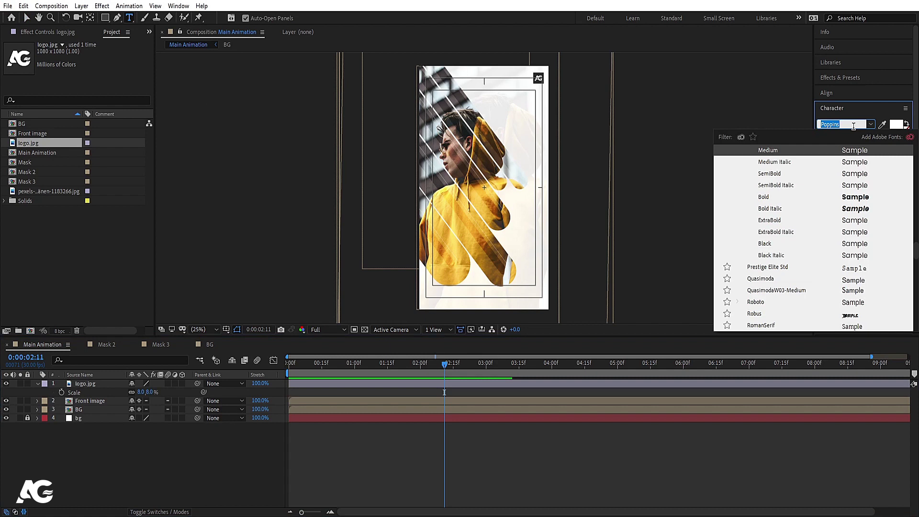
text(osw)
click(850, 163)
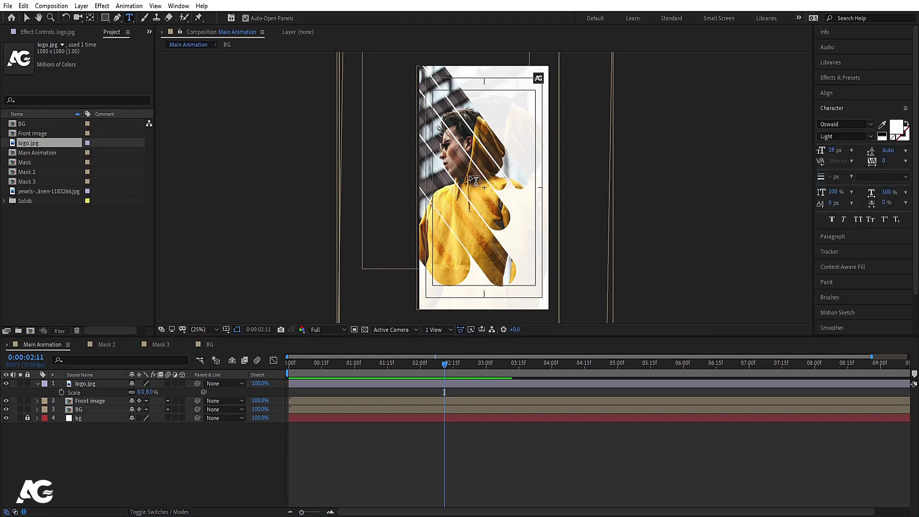
click(459, 243)
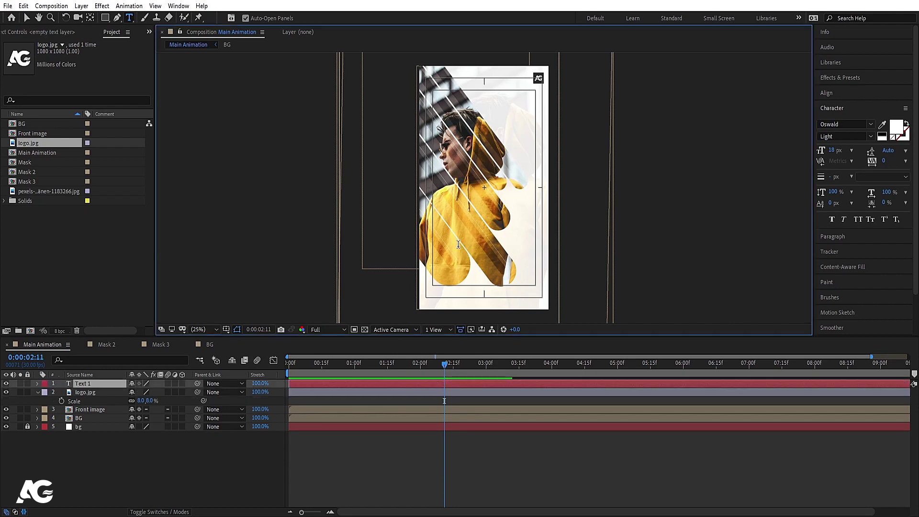
text(AG)
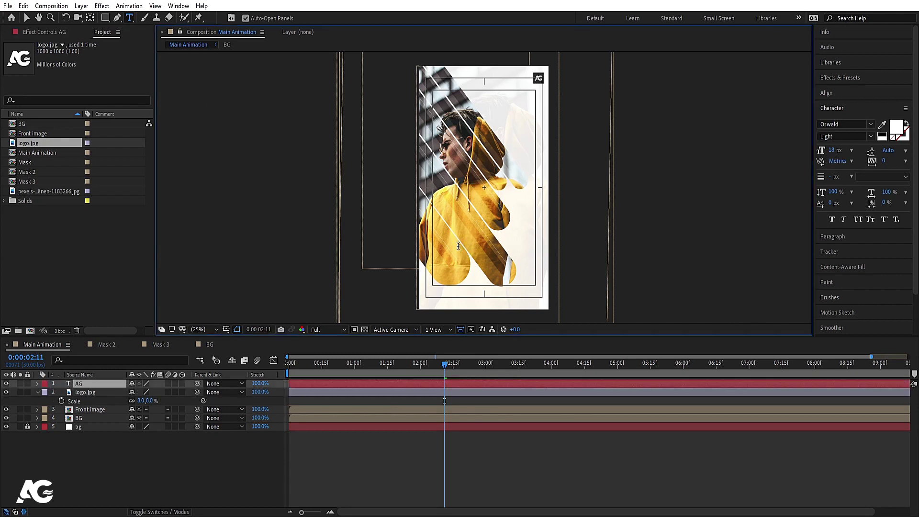
- Enlarge the AG text to 1296 px and tighten its tracking to -92
drag(835, 153, 901, 151)
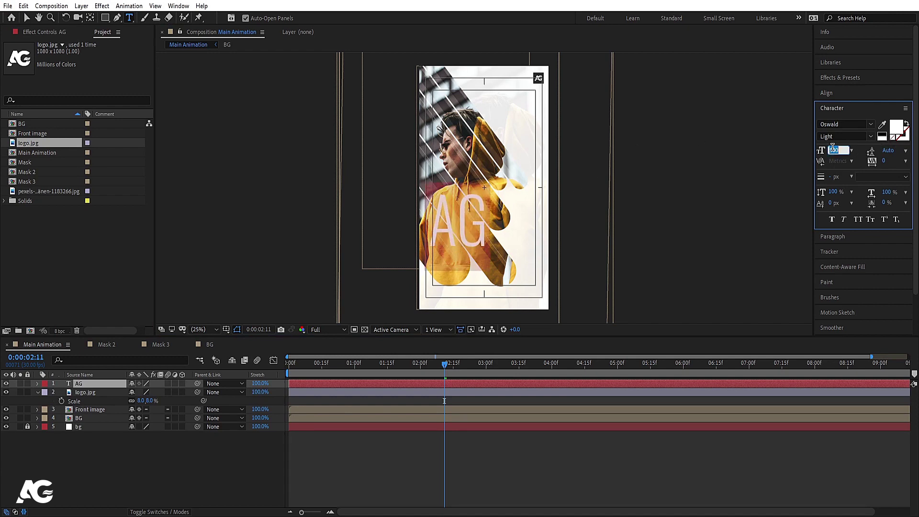
text(1500)
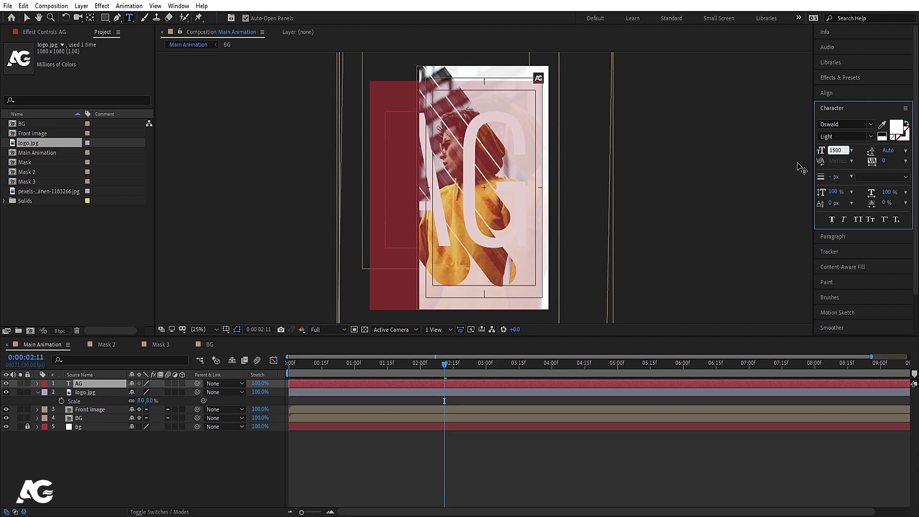
key(Return)
click(82, 386)
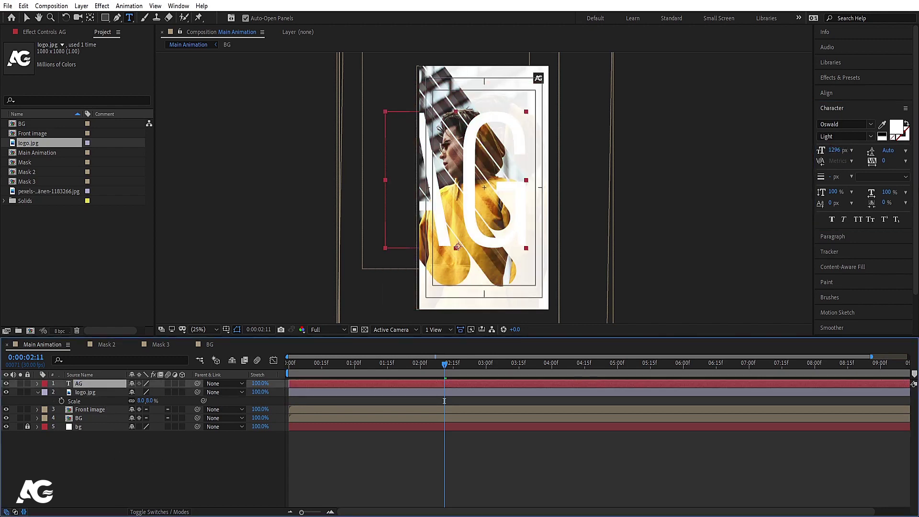
drag(884, 161, 836, 163)
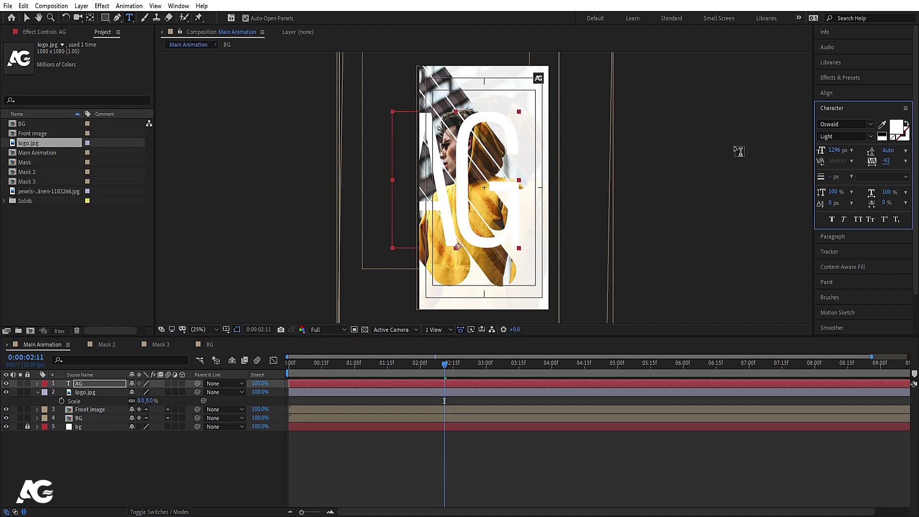
- Centre the AG text horizontally and vertically in the composition and scale it to 147%
click(92, 385)
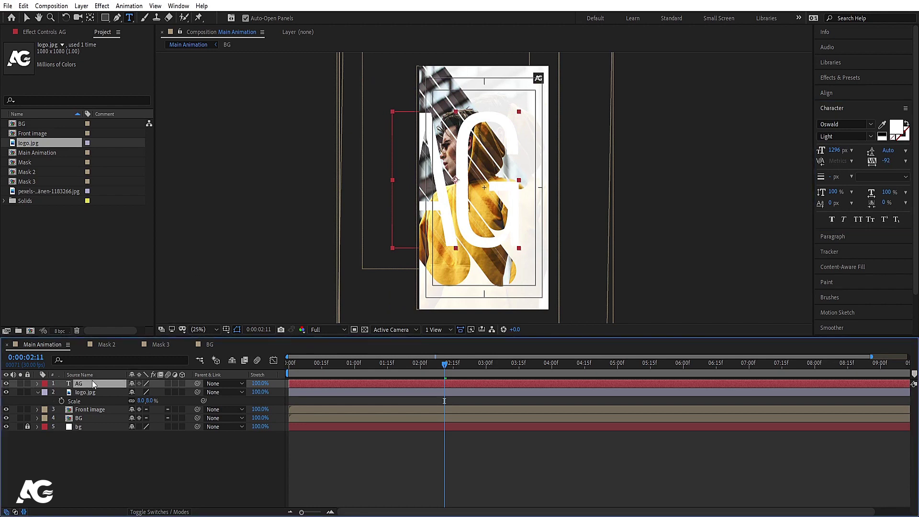
click(827, 93)
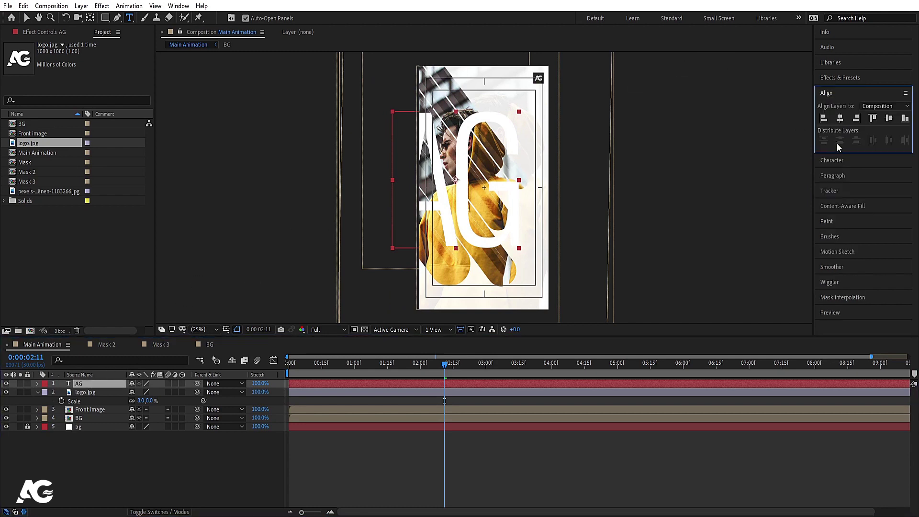
click(841, 120)
click(889, 118)
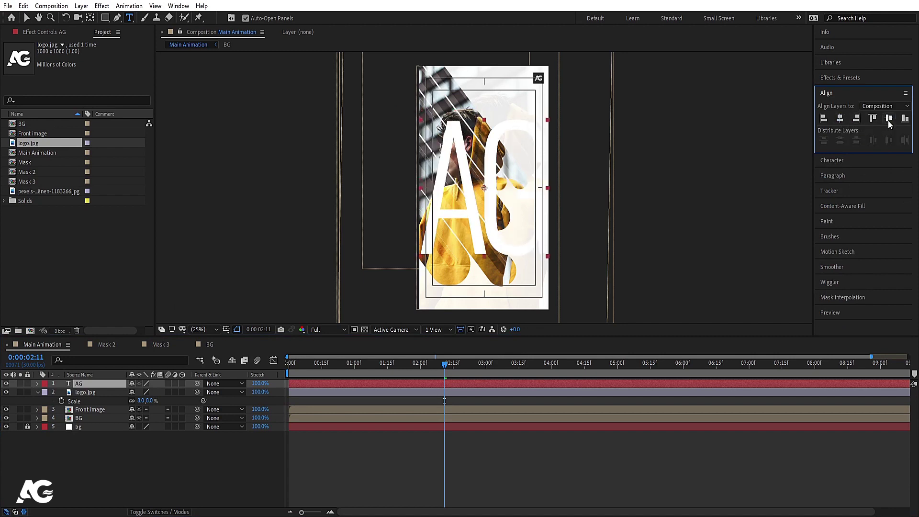
key(s)
drag(142, 392, 165, 391)
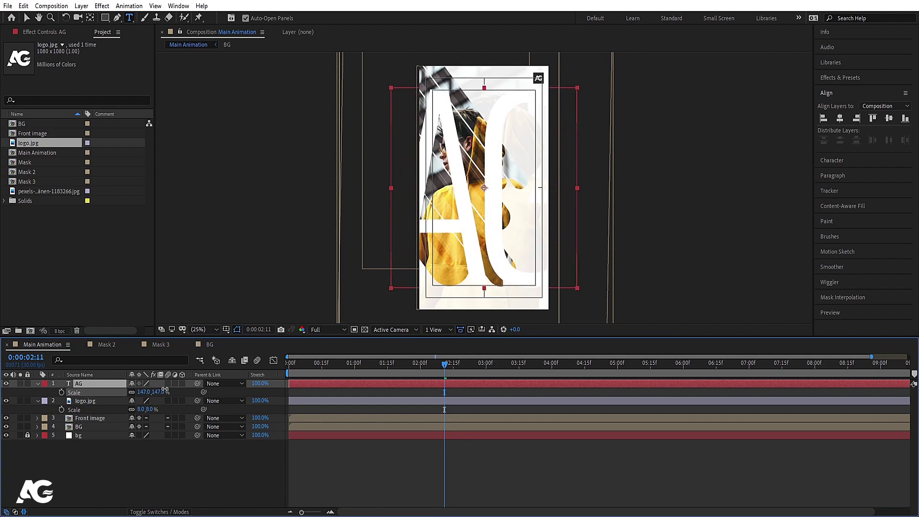
- Turn the AG text into an unfilled black outline with a 2 px stroke and move its layer below BG
click(833, 166)
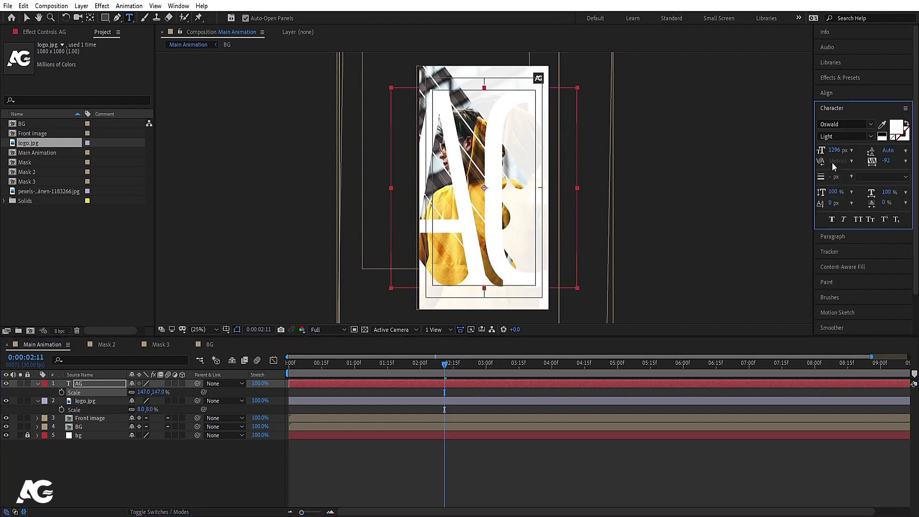
click(900, 139)
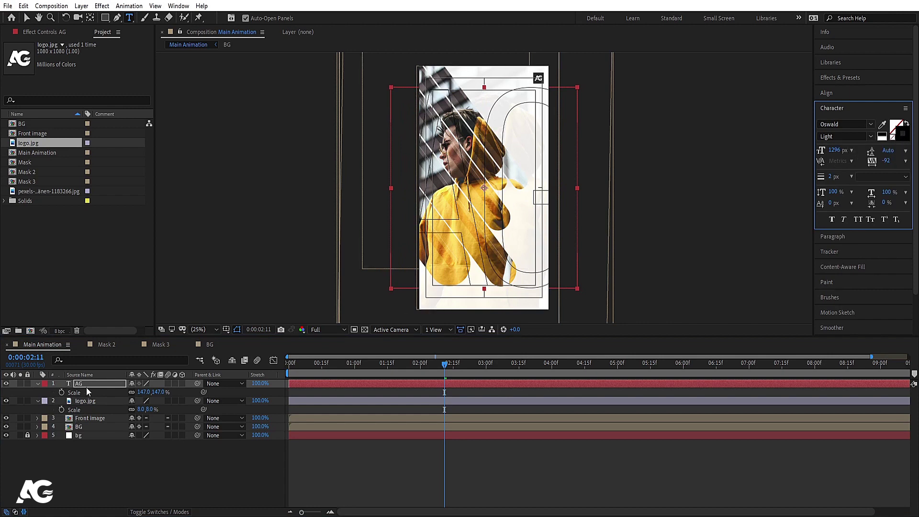
drag(86, 383, 95, 434)
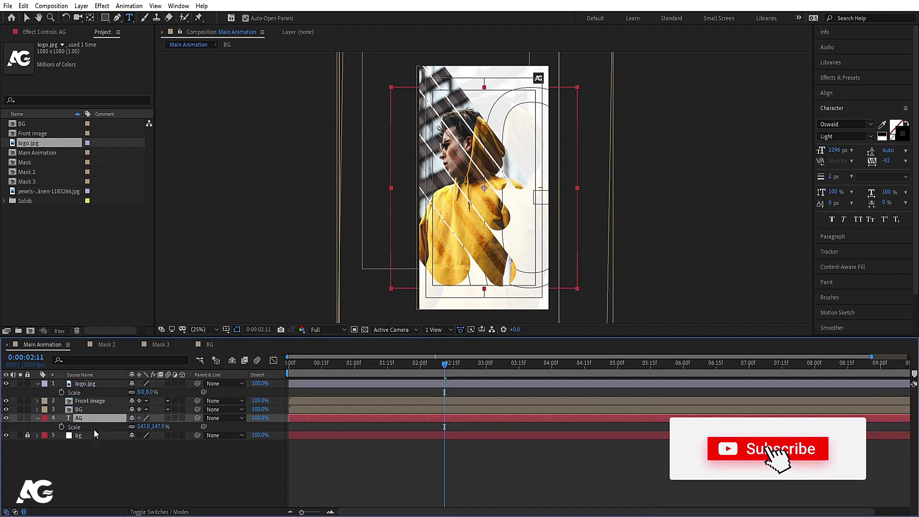
click(398, 237)
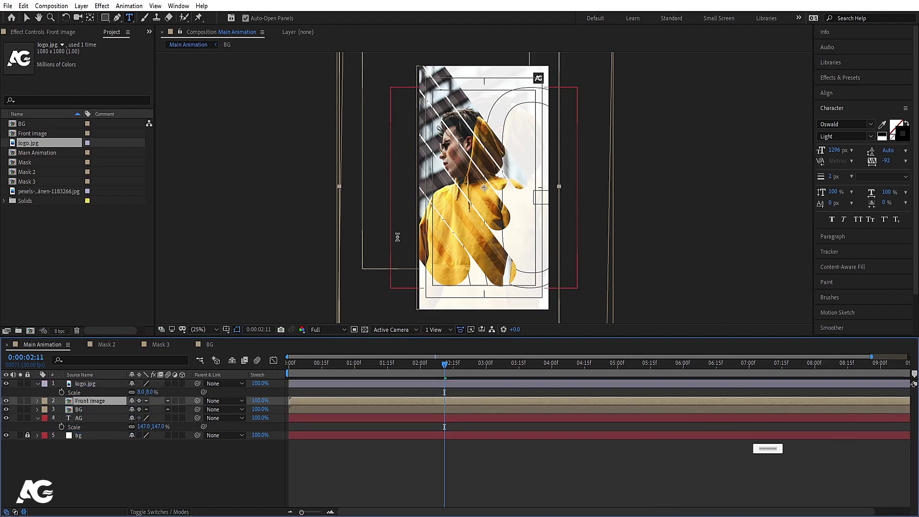
- Try a duplicate AG outline above Front image with a white stroke and 68% opacity, and delete the duplicate
click(83, 418)
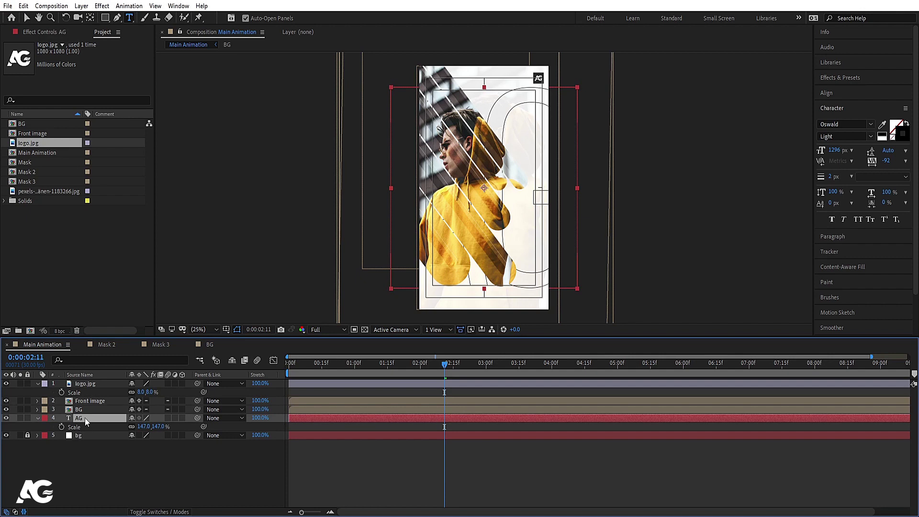
key(ctrl+d)
drag(85, 419, 85, 397)
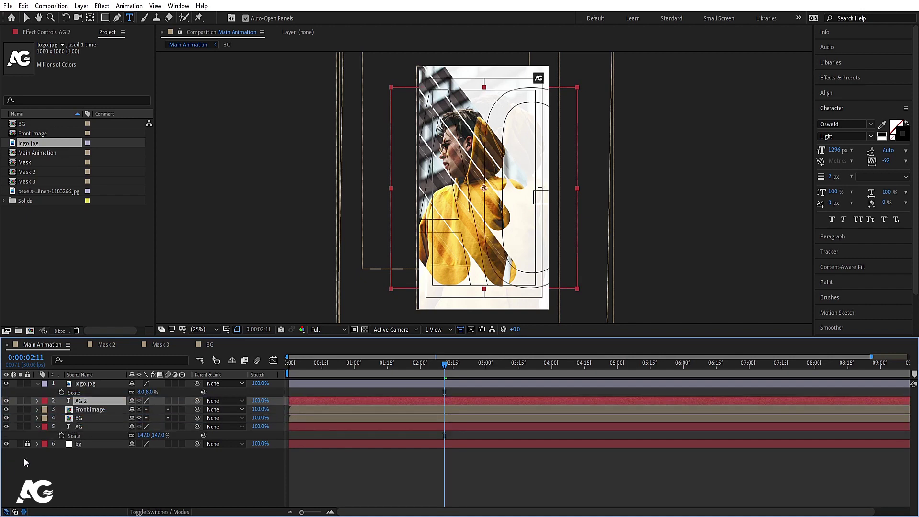
click(884, 137)
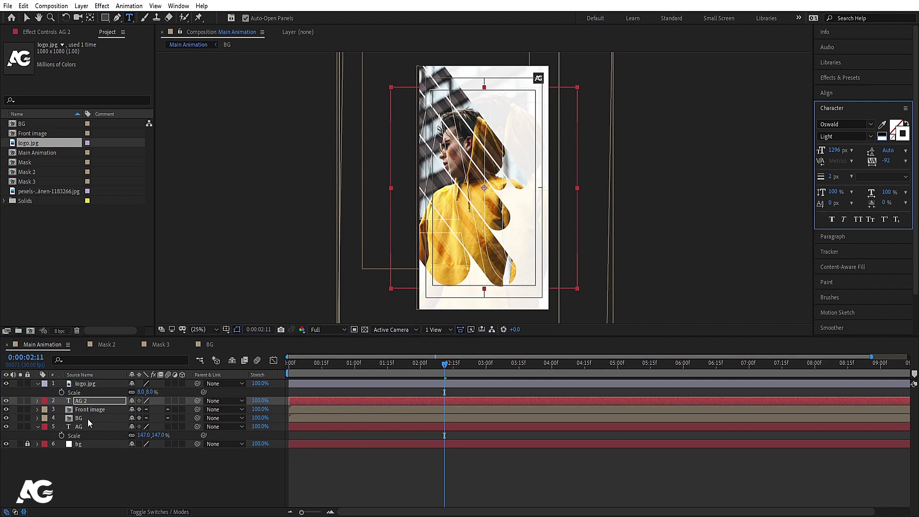
key(t)
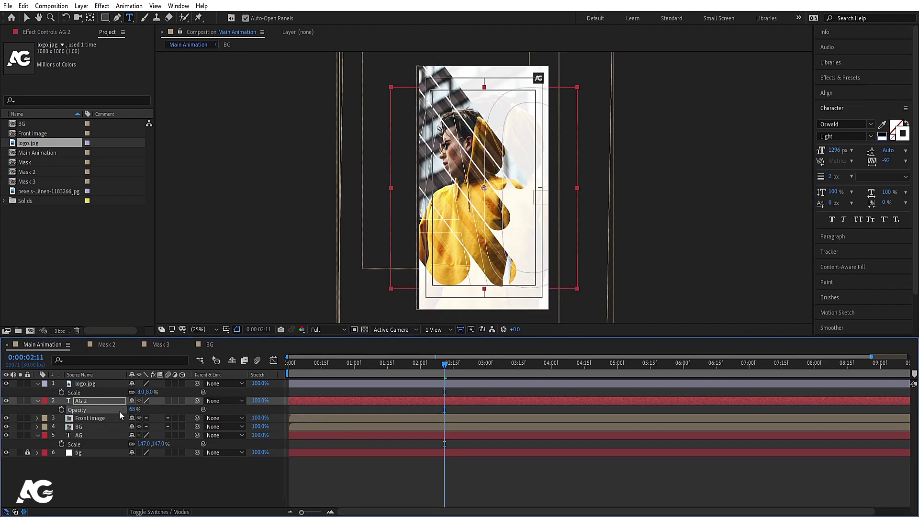
key(Delete)
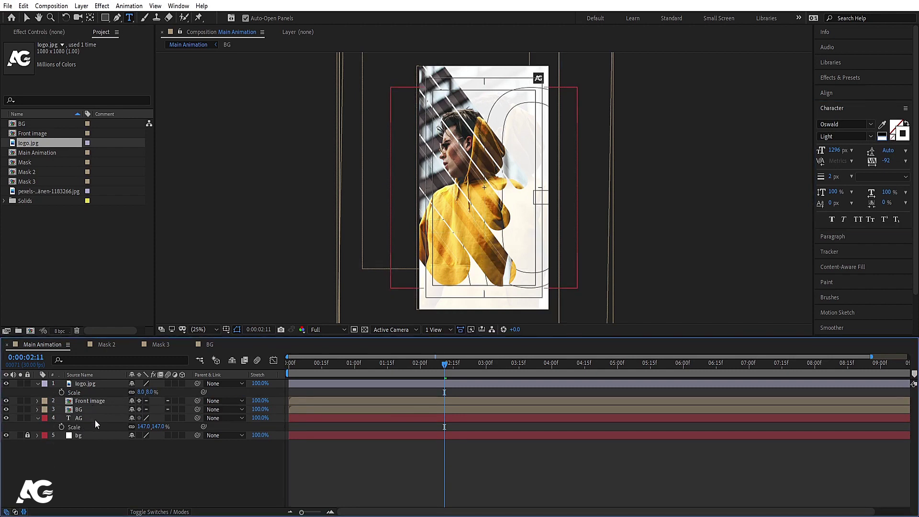
- Reduce the AG outline's stroke width to 1 px and deselect the layer
click(91, 418)
click(834, 176)
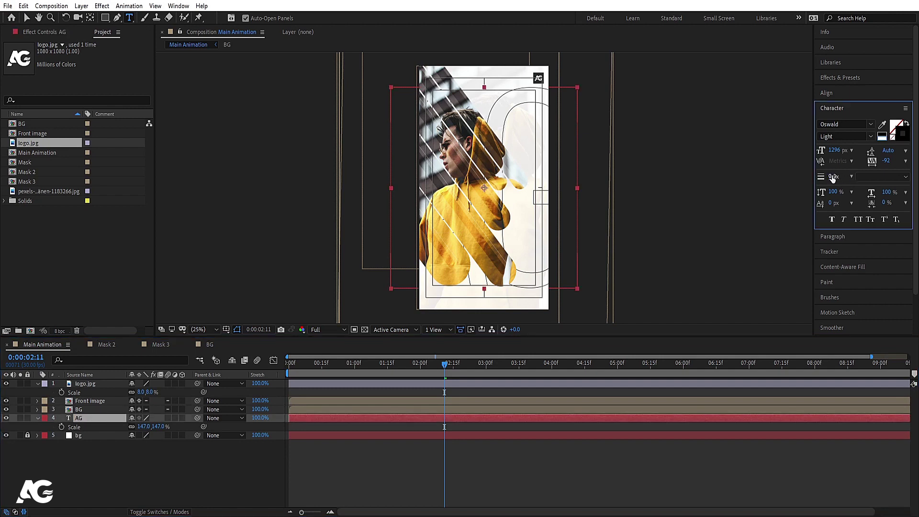
text(1)
key(Return)
click(189, 473)
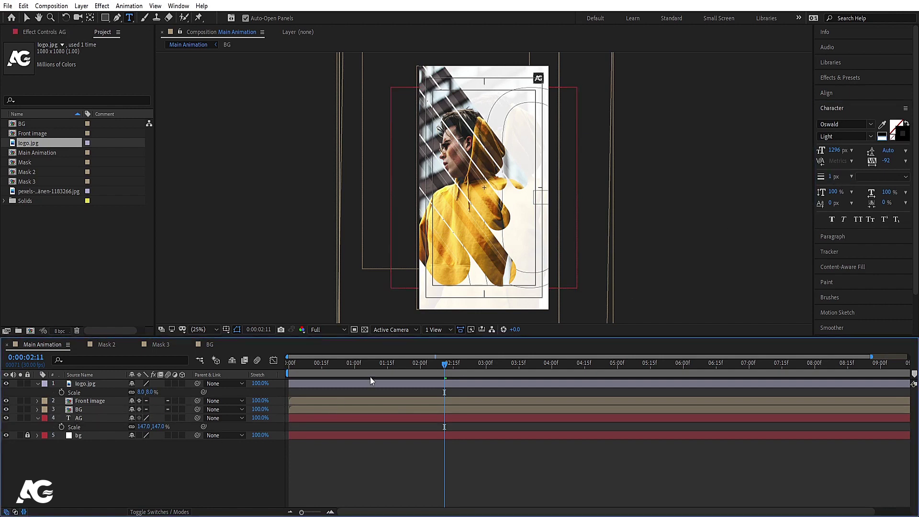
- Shift the AG outline to X position 613 and keyframe its Position and Opacity at 0:00 and at frame 29
key(space)
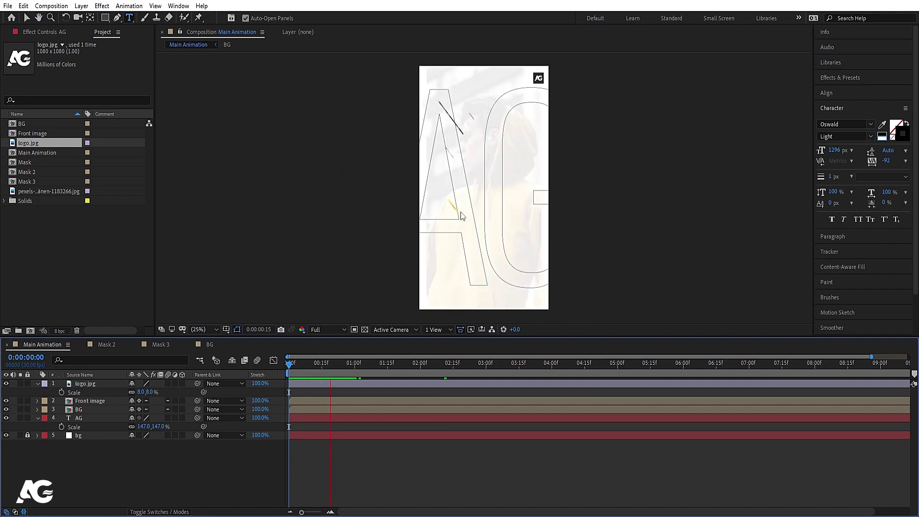
key(space)
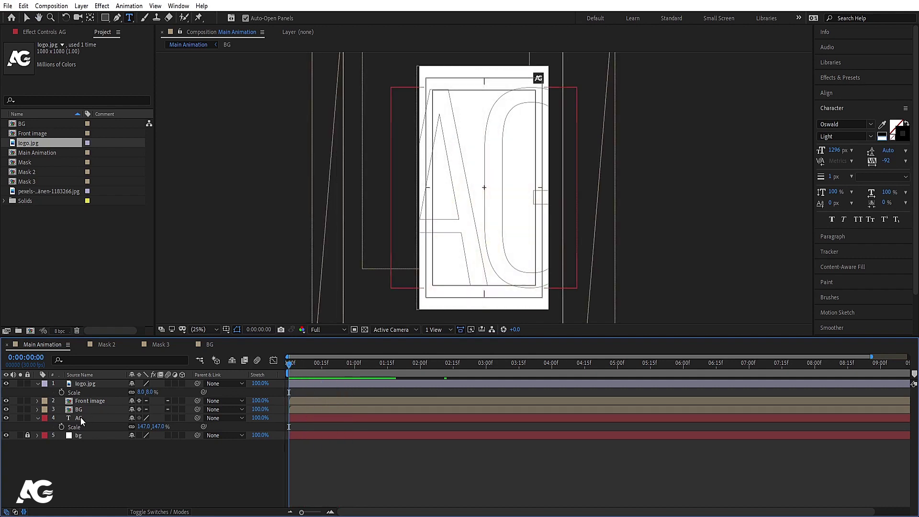
click(80, 417)
key(p)
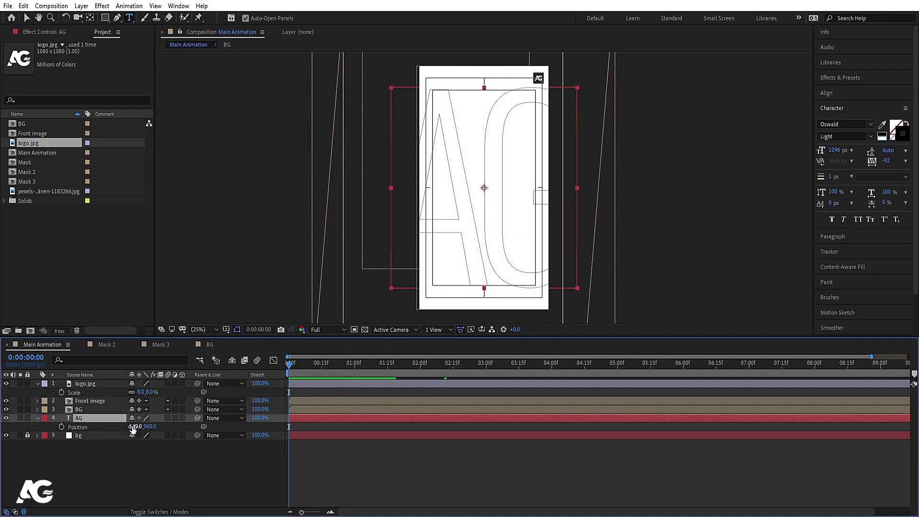
drag(133, 429, 51, 455)
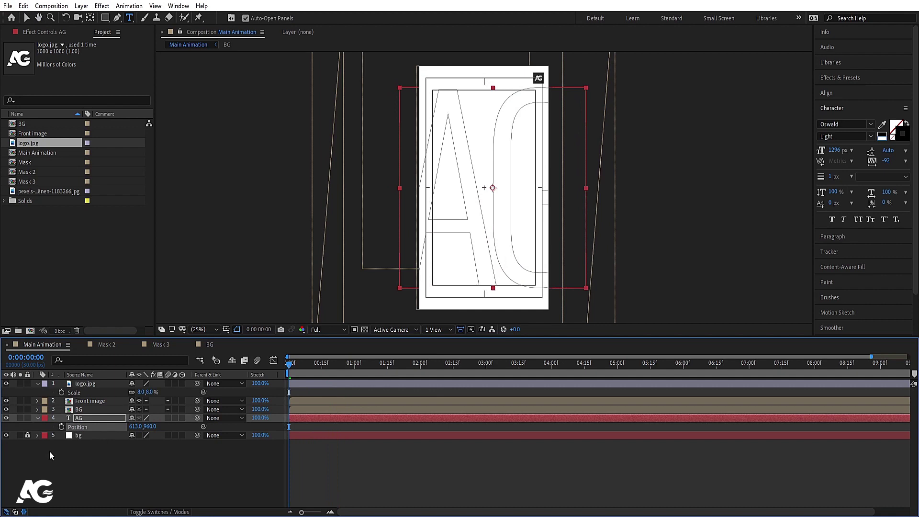
click(62, 426)
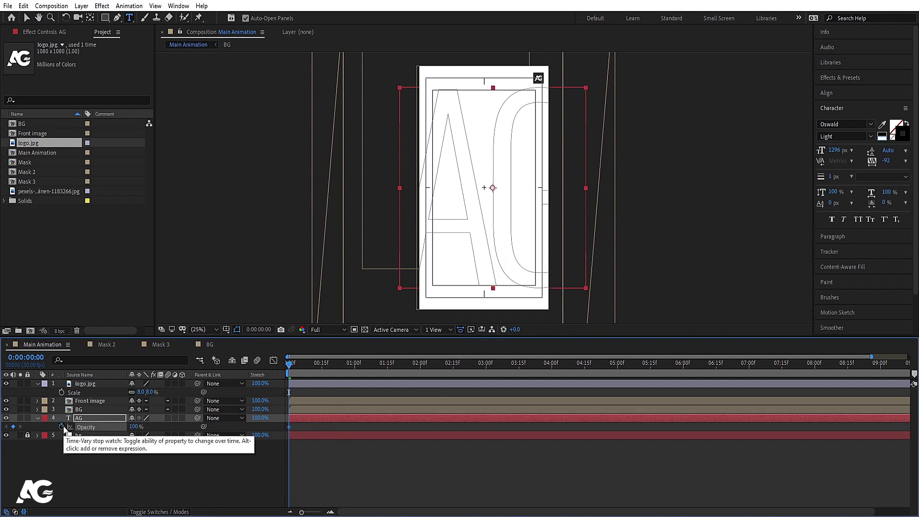
key(alt+shift+t)
click(348, 365)
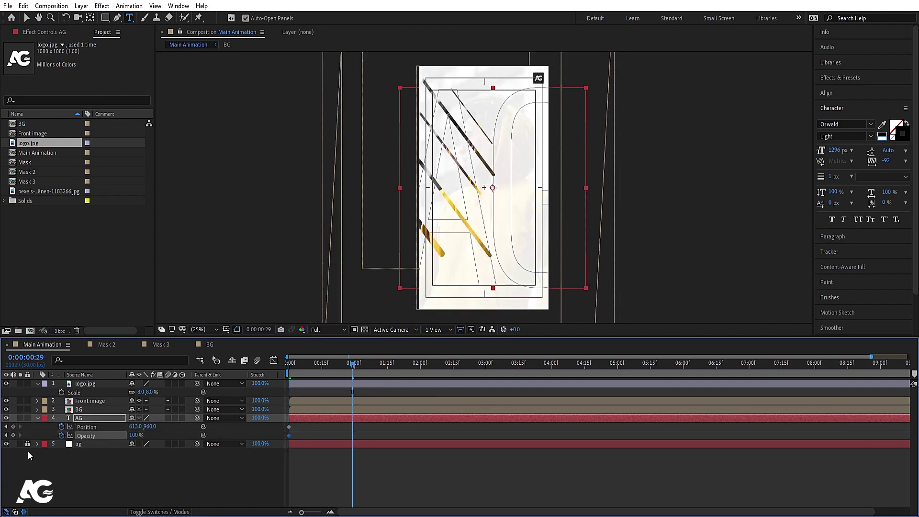
click(14, 427)
click(14, 436)
- At the start of the timeline, set the AG text's X position to 722 and its opacity to 0%
key(Home)
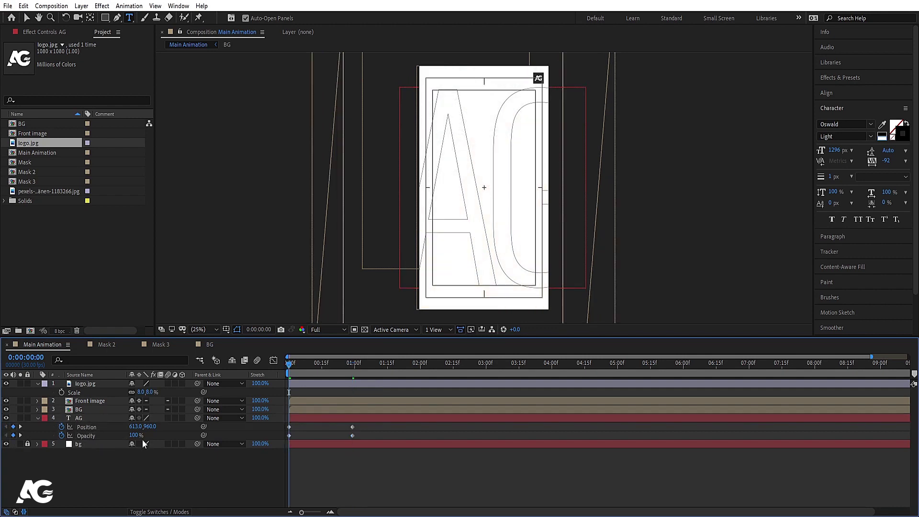
drag(135, 427, 189, 426)
click(135, 435)
text(0)
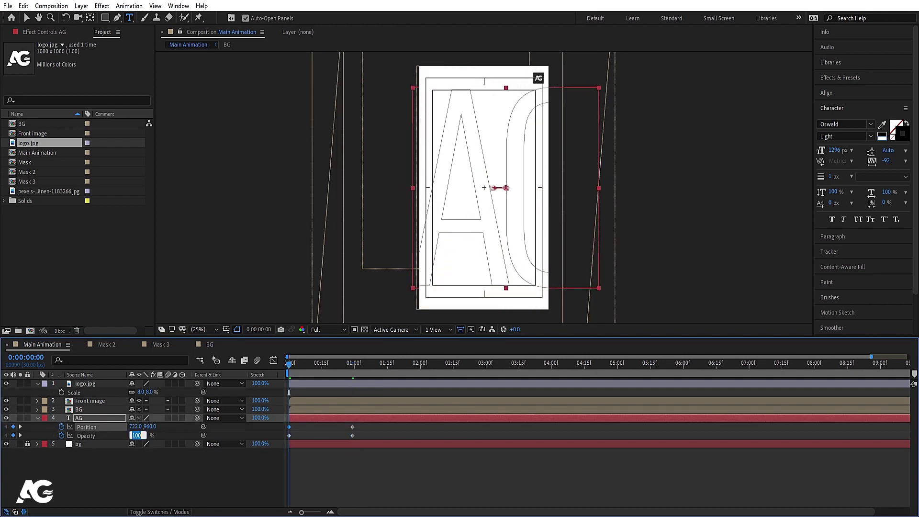
key(Return)
- Apply Easy Ease to the AG keyframes, reshape their speed curve to peak early with a long ease-out, and preview the animation
drag(392, 470, 244, 375)
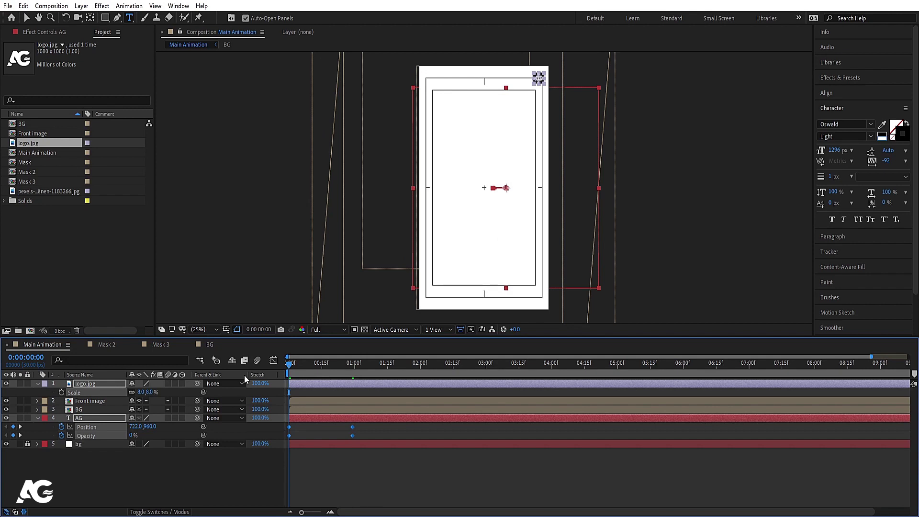
key(F9)
click(274, 360)
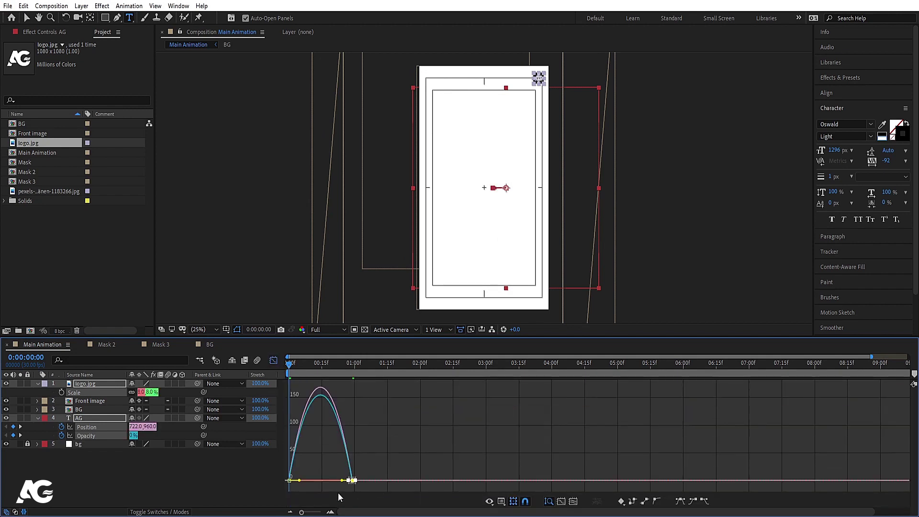
drag(342, 482, 307, 479)
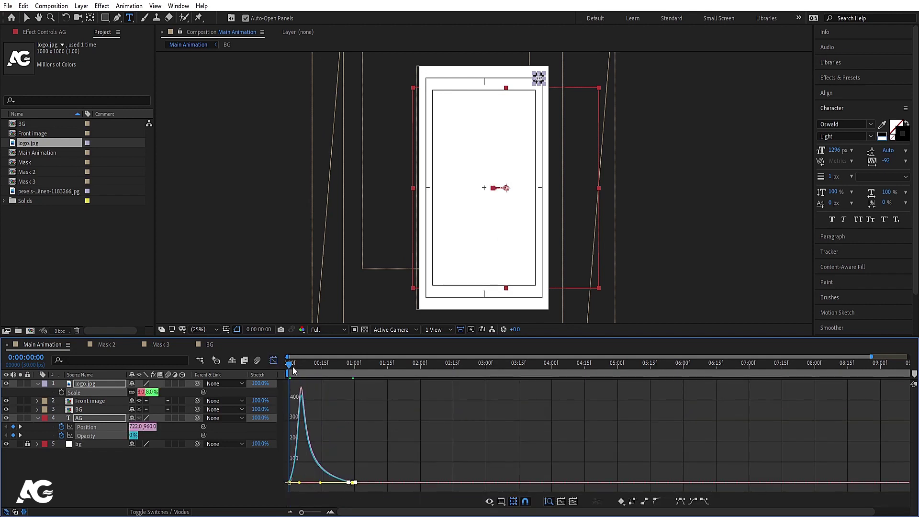
click(274, 360)
key(space)
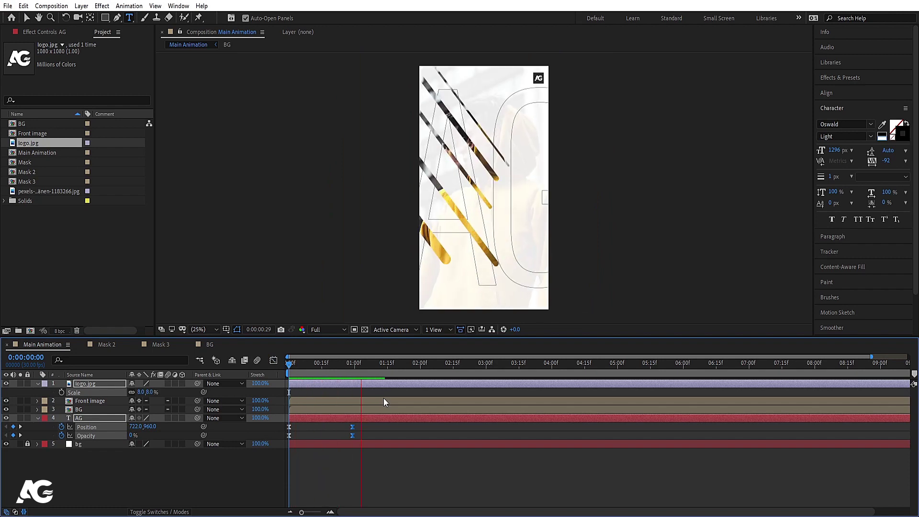
click(390, 475)
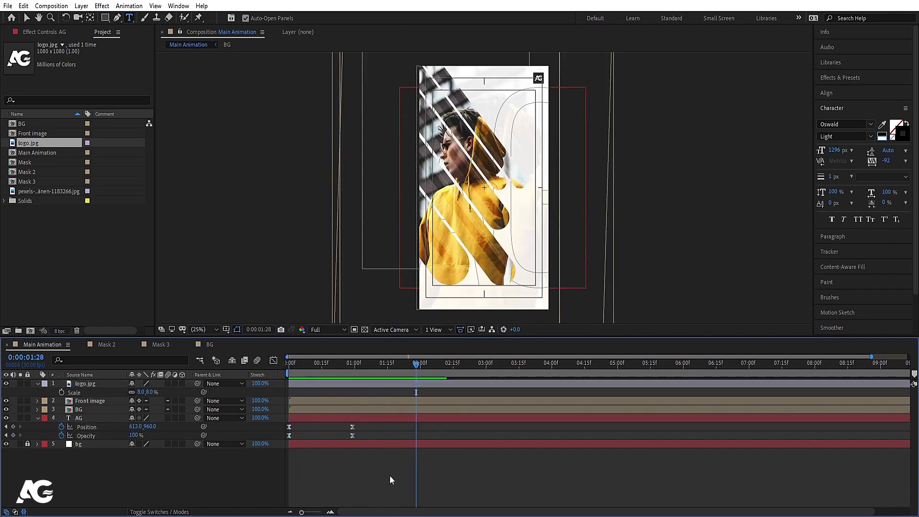
- Set the AG text's opacity to 20% at the frame 29 keyframe and preview the result
click(133, 435)
text(2)
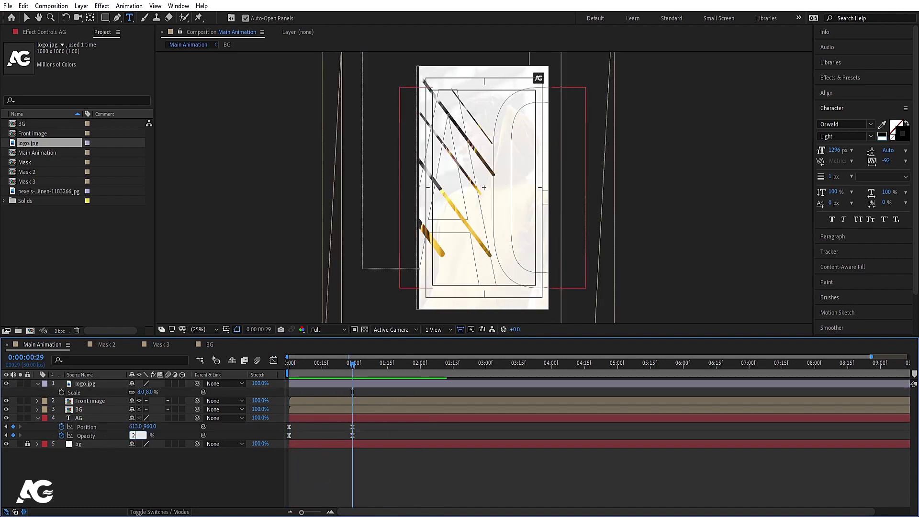
text(0)
key(Return)
key(space)
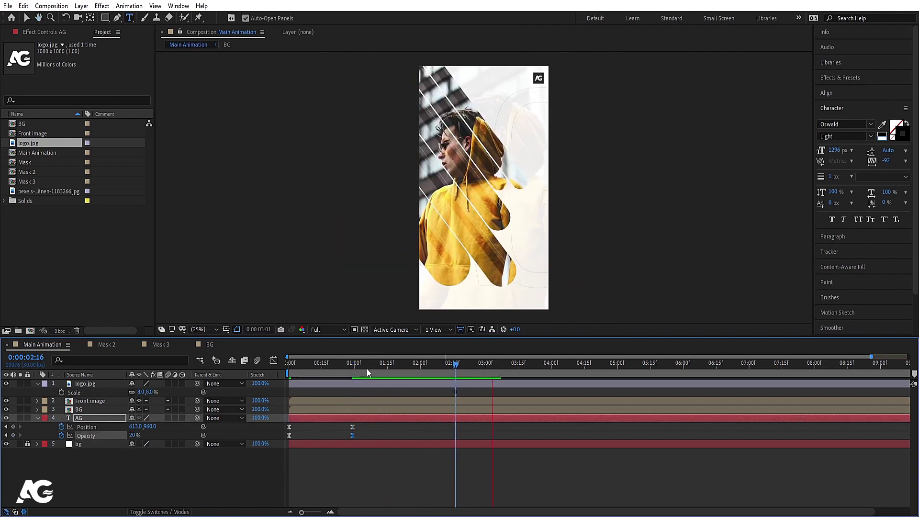
click(291, 492)
click(298, 485)
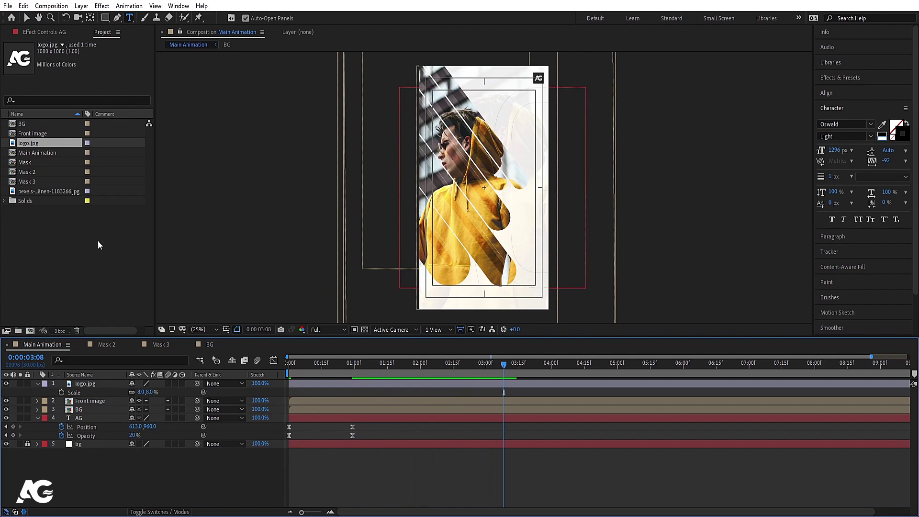
- Draw a wide rectangle over the lower right of the photo, filled with yellow FBCB4E sampled from the hoodie
click(107, 18)
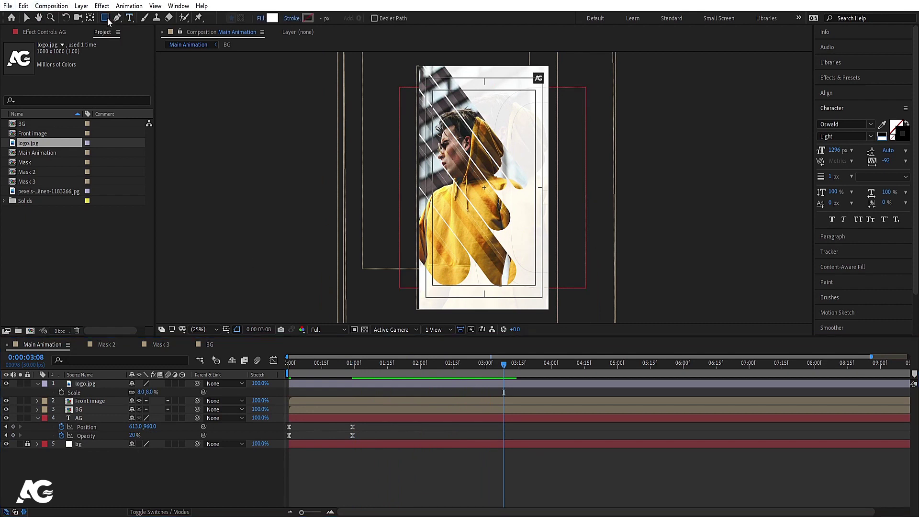
click(272, 19)
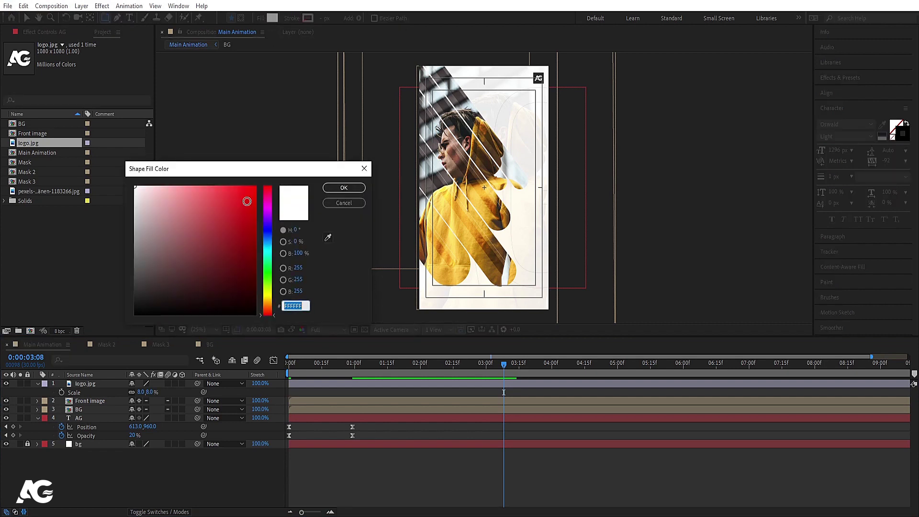
click(328, 238)
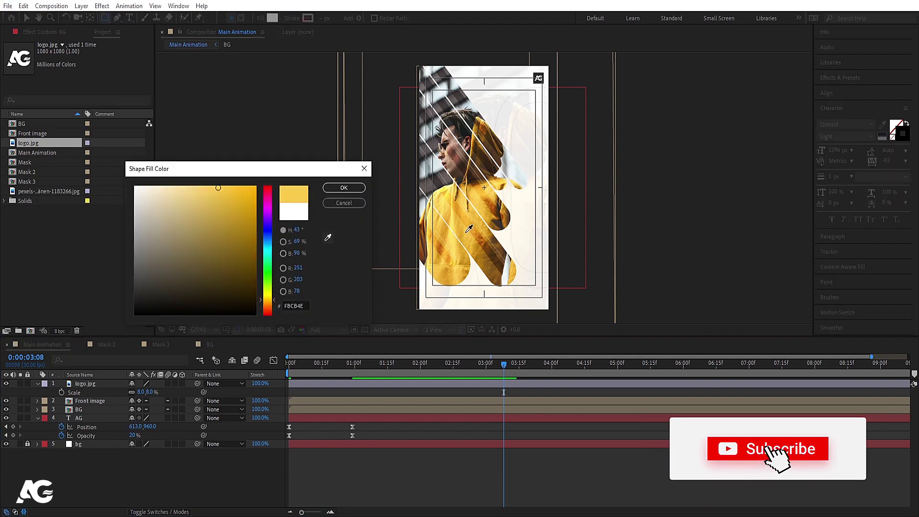
click(469, 229)
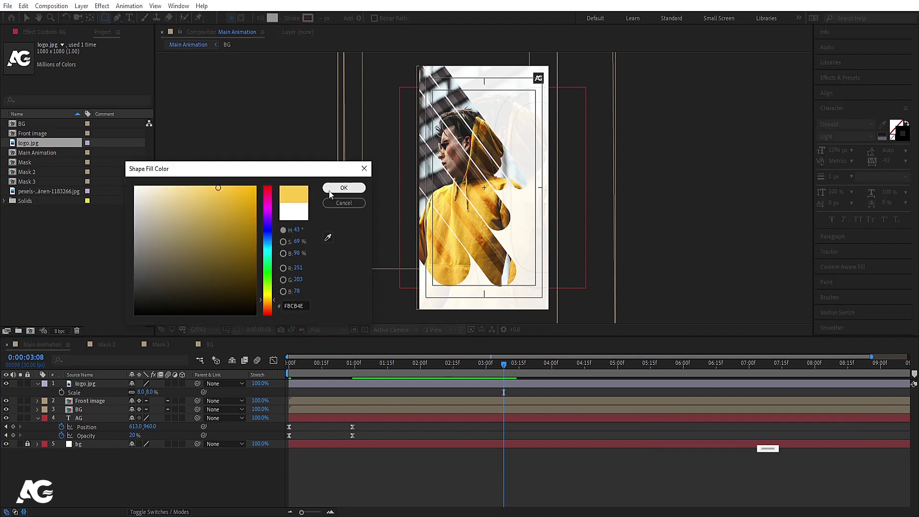
click(344, 187)
scroll(453, 256, up, 2)
drag(480, 211, 624, 249)
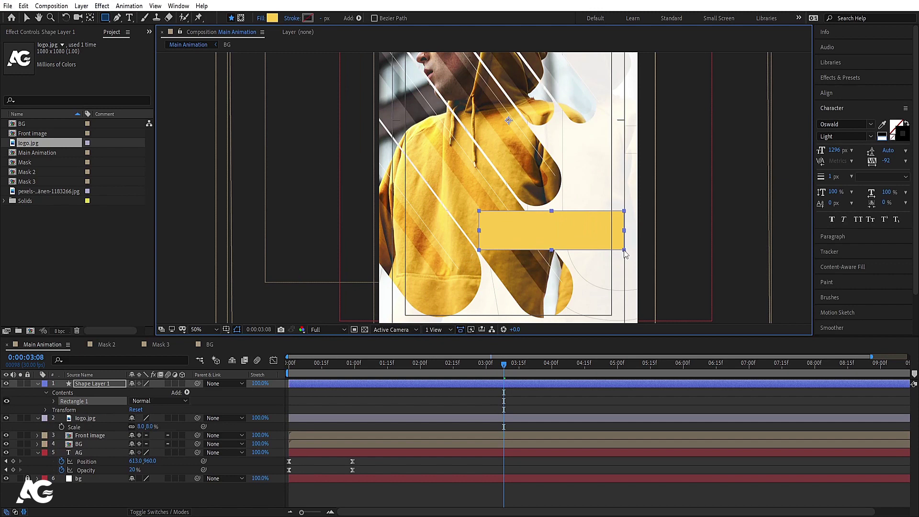
click(338, 407)
- Duplicate the yellow rectangle, fill the copy with dark grey 242424, and place it directly below the yellow one
click(87, 381)
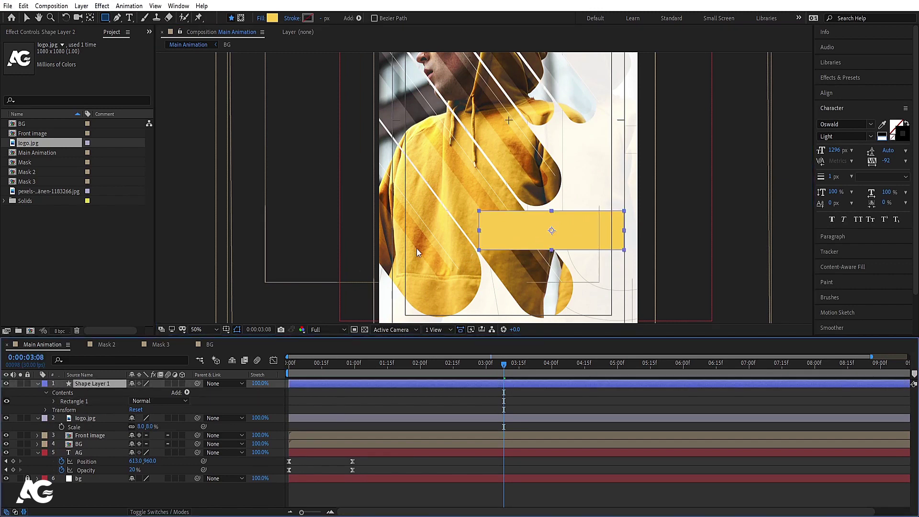
key(ctrl+d)
click(272, 18)
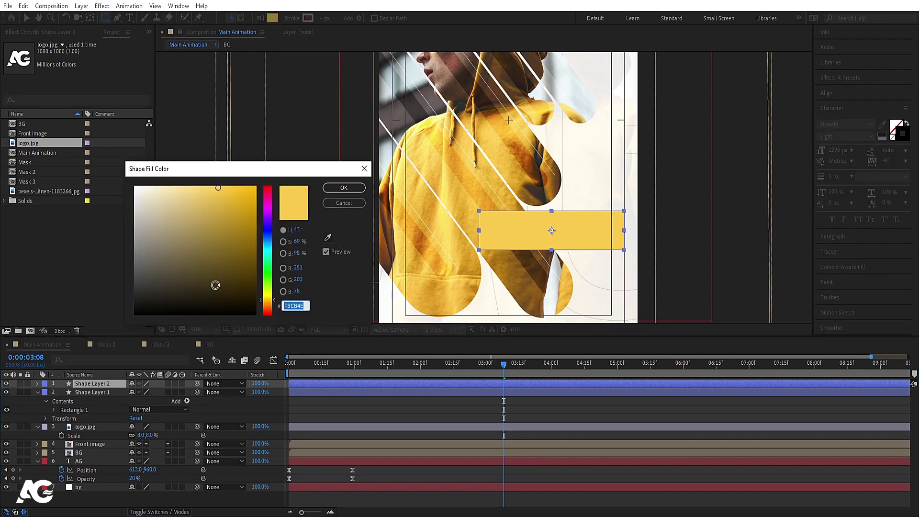
drag(215, 285, 113, 296)
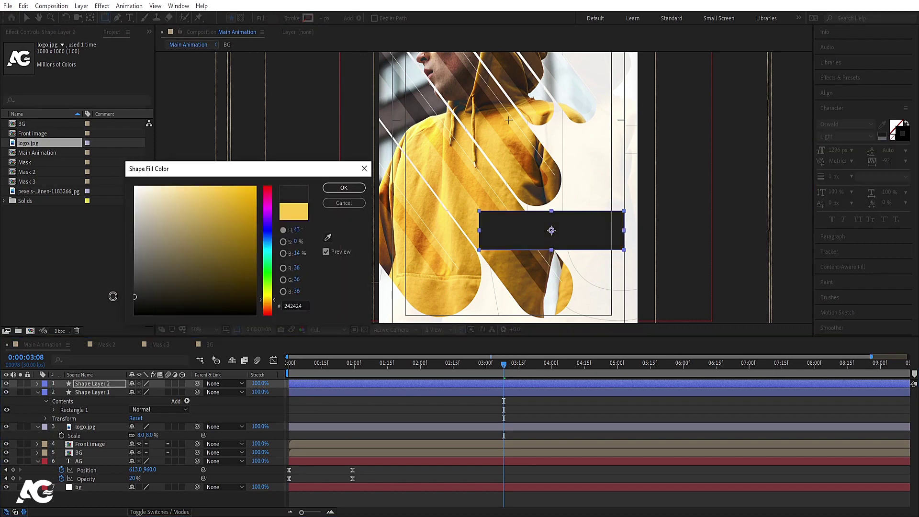
click(344, 187)
key(v)
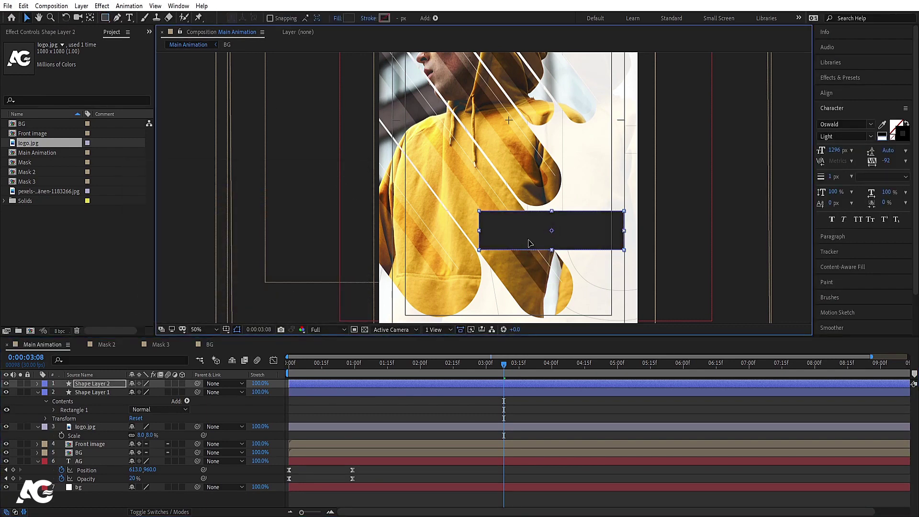
drag(529, 242, 530, 279)
- Move the anchor points of the dark and yellow bars to the middle of their right edges
key(y)
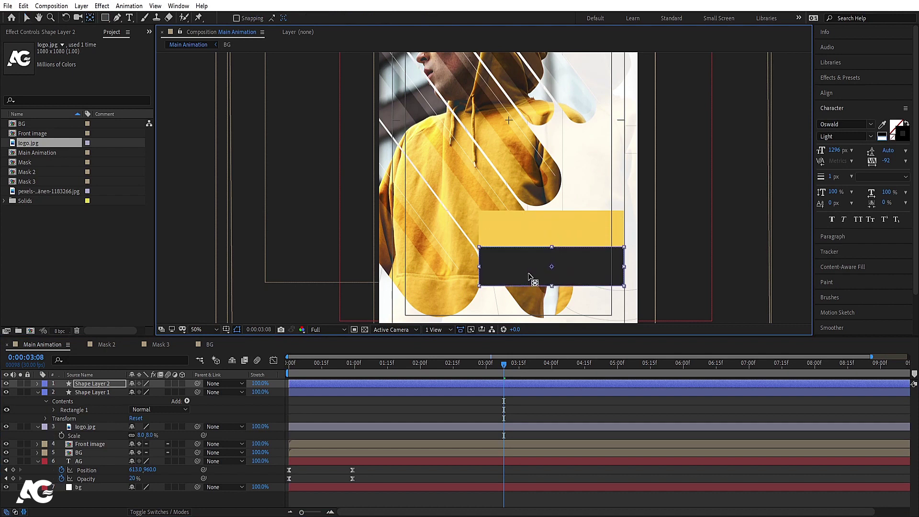
click(96, 385)
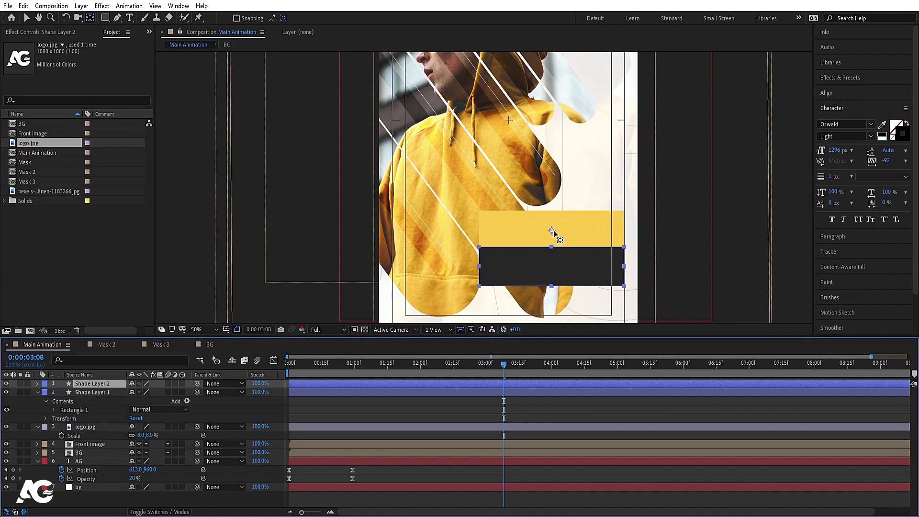
drag(554, 233, 627, 269)
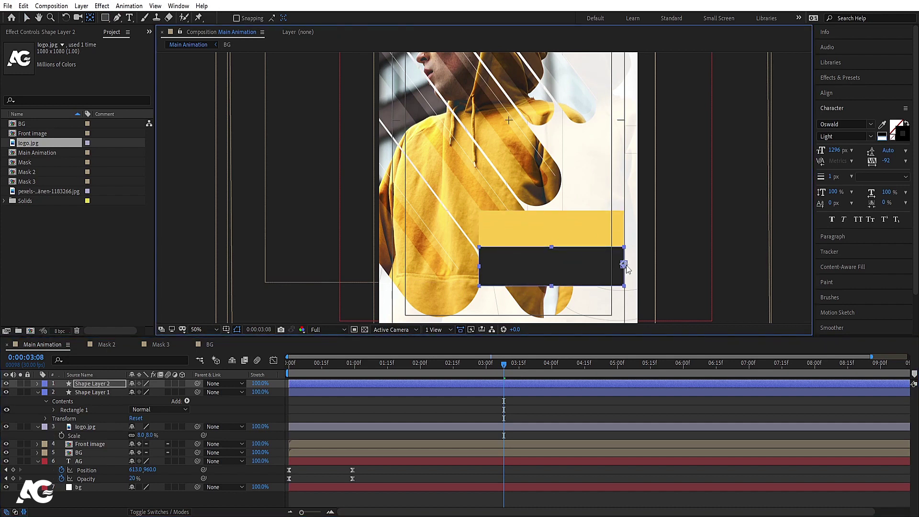
click(569, 227)
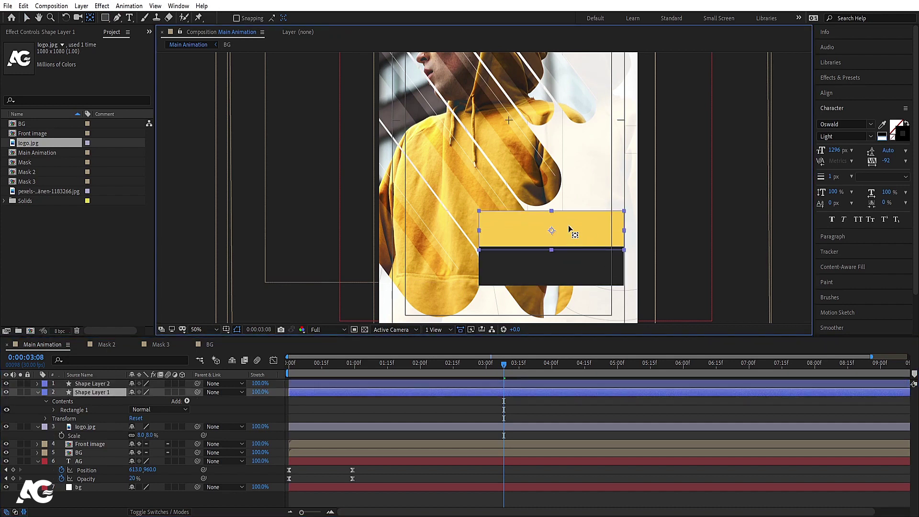
drag(567, 233, 622, 231)
- Stretch the dark bar leftward so it extends past the yellow bar, and deselect it
click(530, 282)
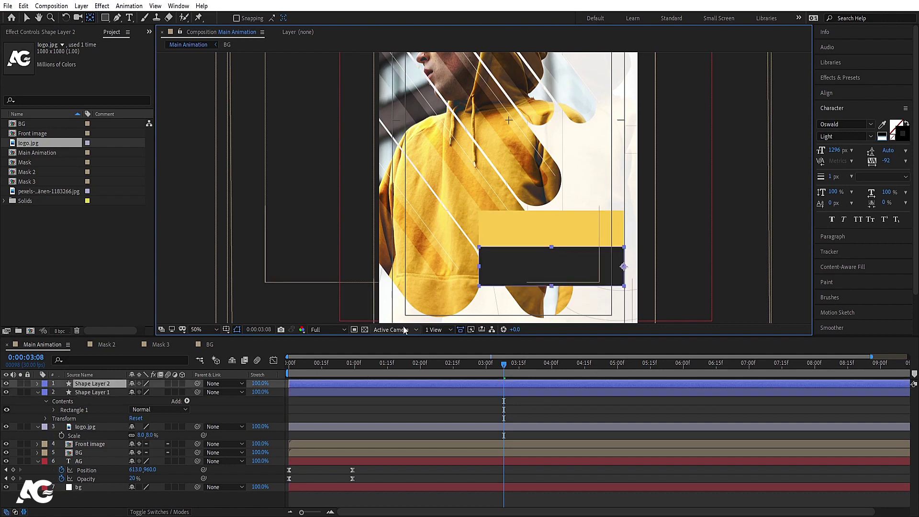
key(v)
drag(480, 270, 435, 272)
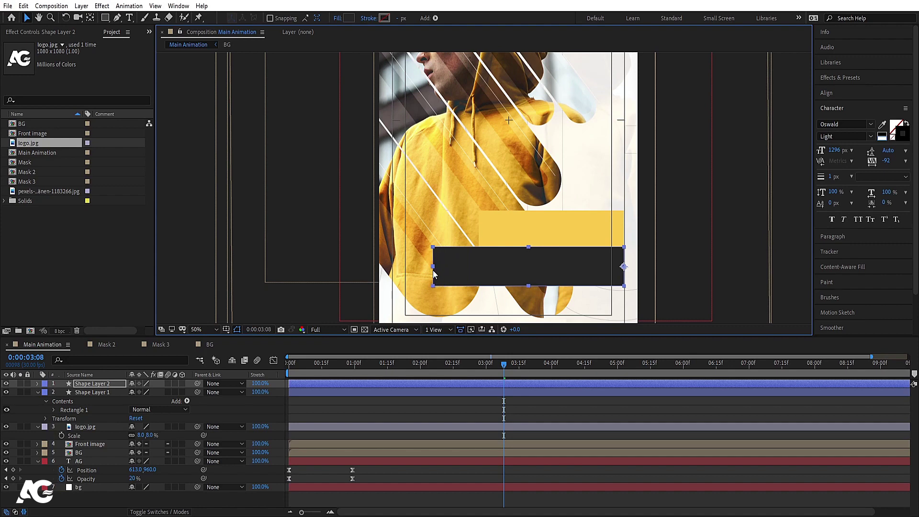
key(shift+slash)
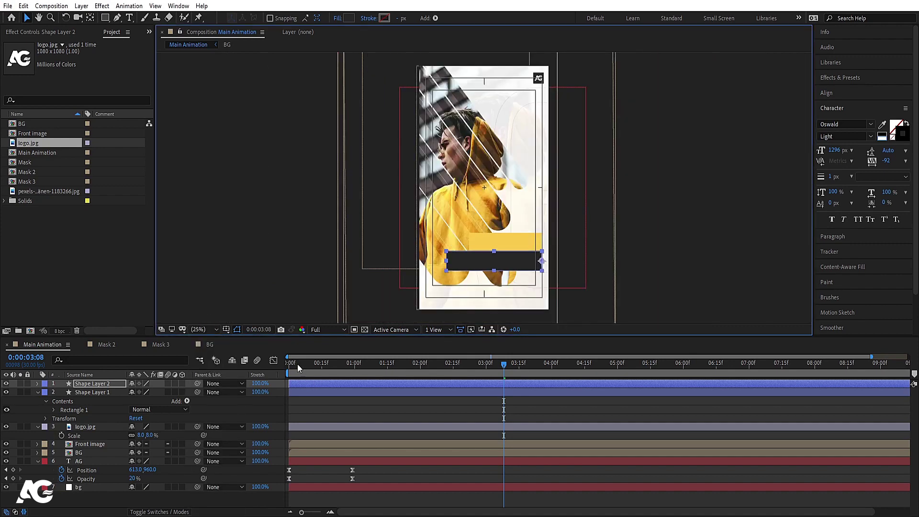
click(347, 404)
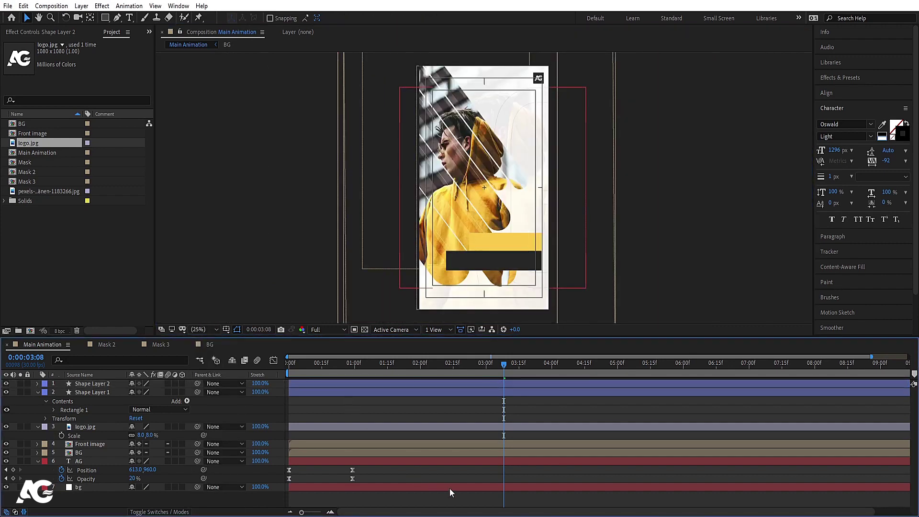
- Move the yellow and dark bars together down to the lower safe-area guide and nudge them slightly left
click(507, 248)
shift+click(507, 264)
drag(521, 267, 520, 280)
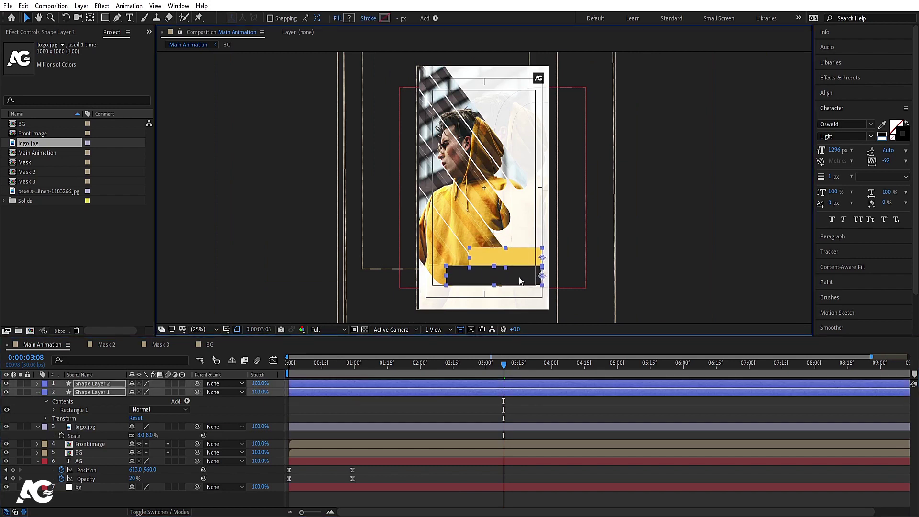
key(shift+Left)
key(shift+Left)
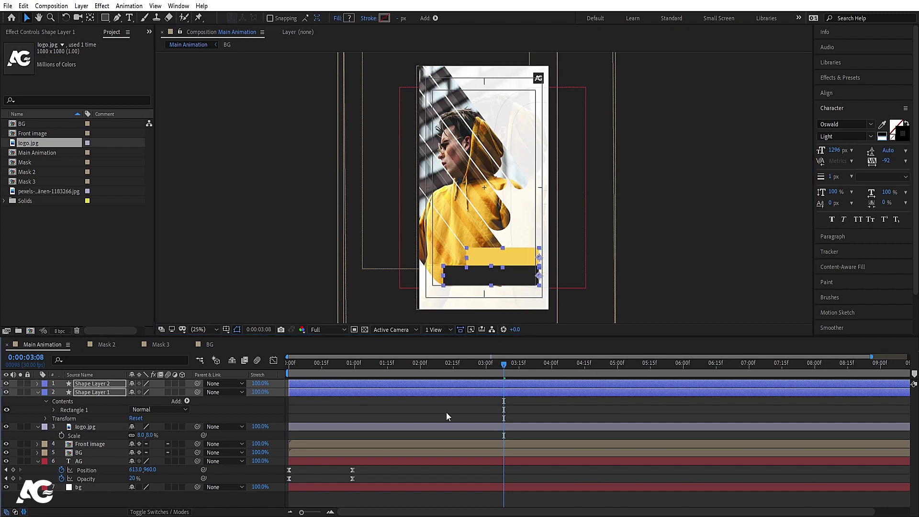
- Nudge the dark bar slightly down so it sits directly beneath the yellow bar, and deselect it
click(481, 278)
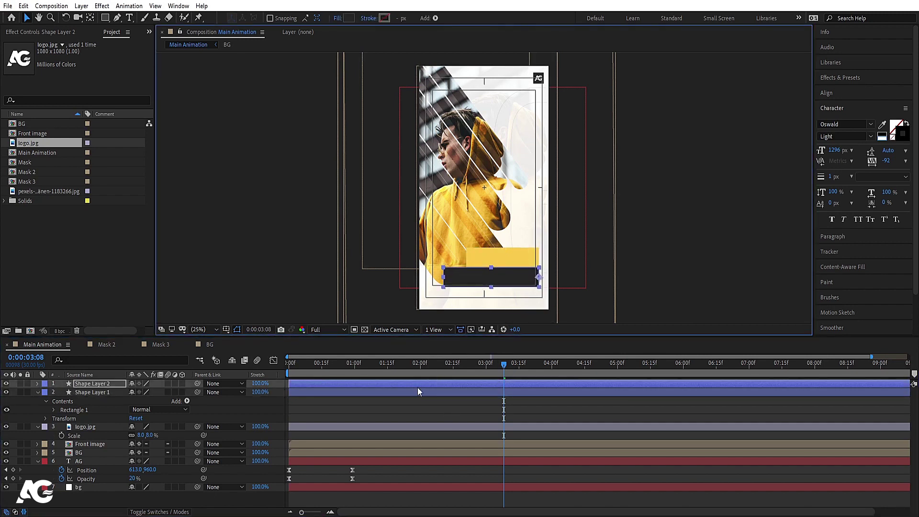
click(405, 415)
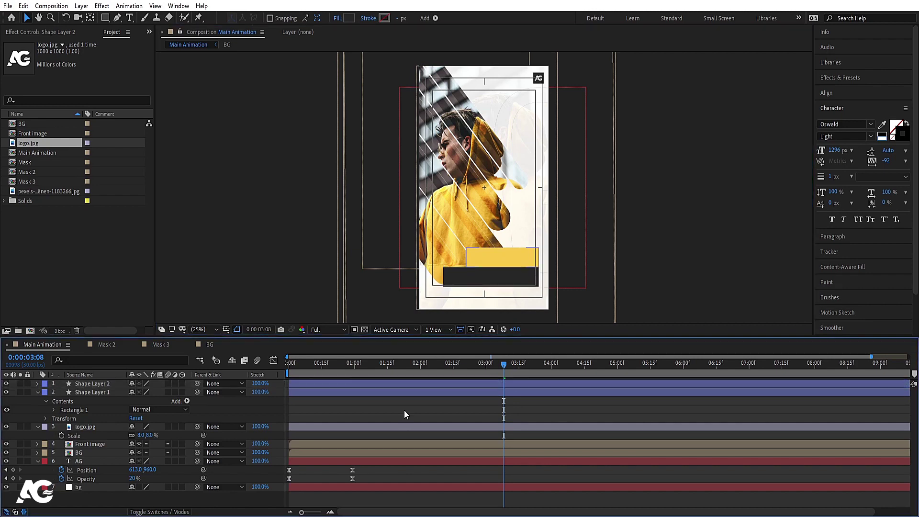
- Prepare the Type tool with a black fill, no stroke and a font size of 50 px
click(128, 17)
scroll(487, 275, up, 4)
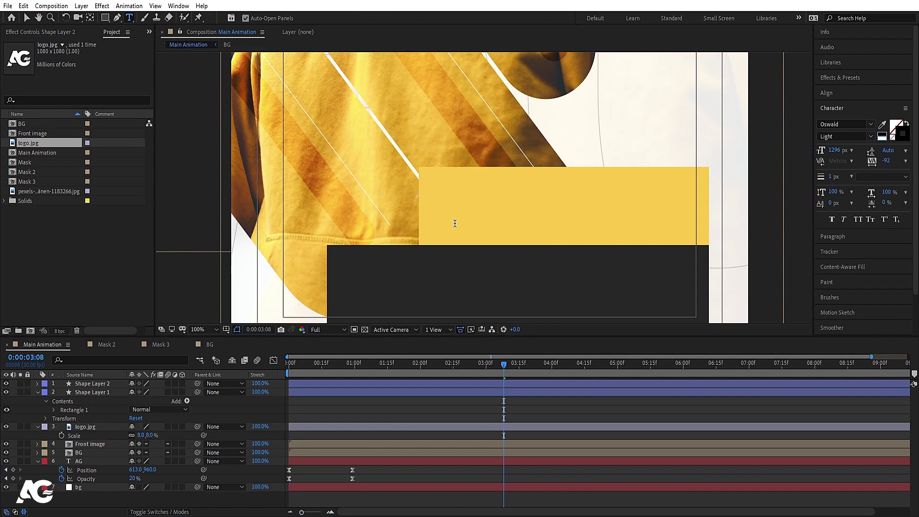
click(468, 231)
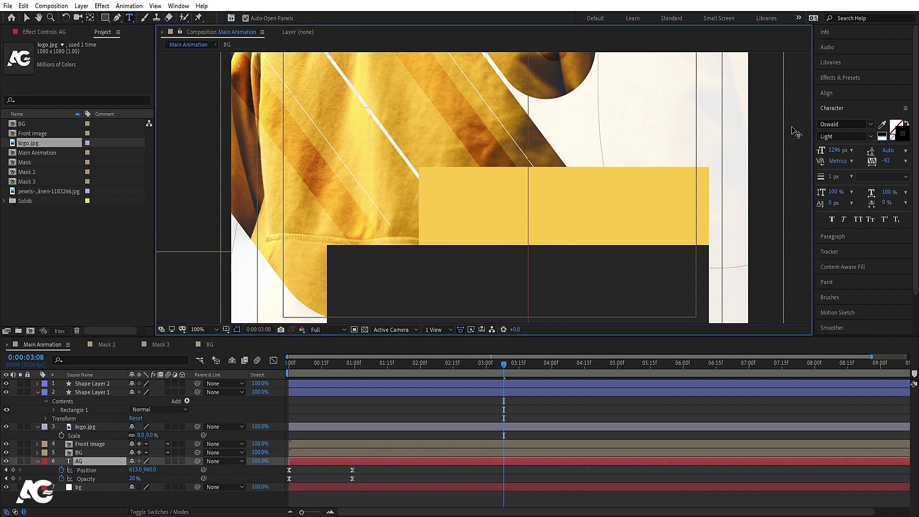
click(894, 137)
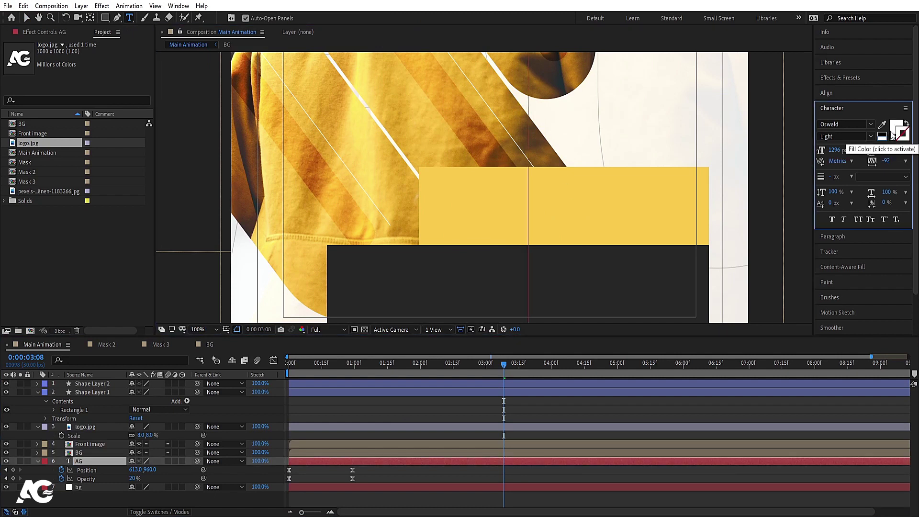
click(893, 136)
drag(835, 150, 626, 174)
click(836, 150)
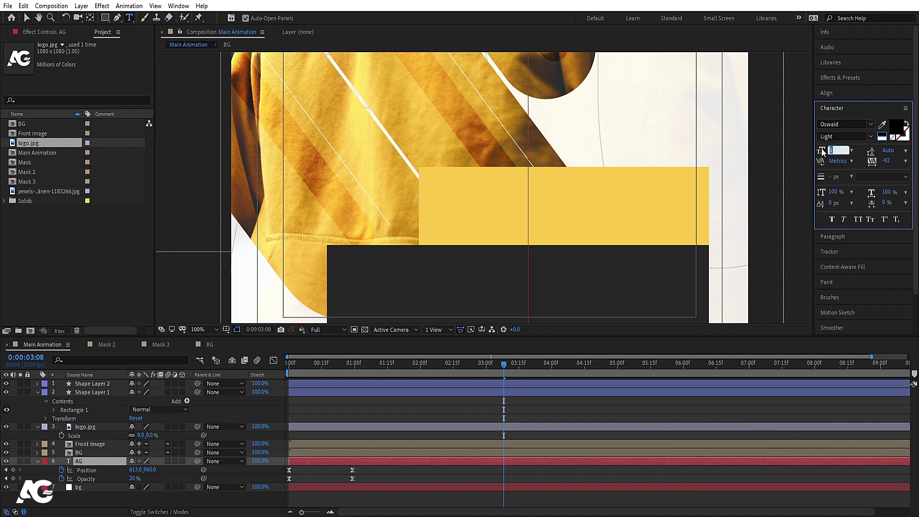
key(Return)
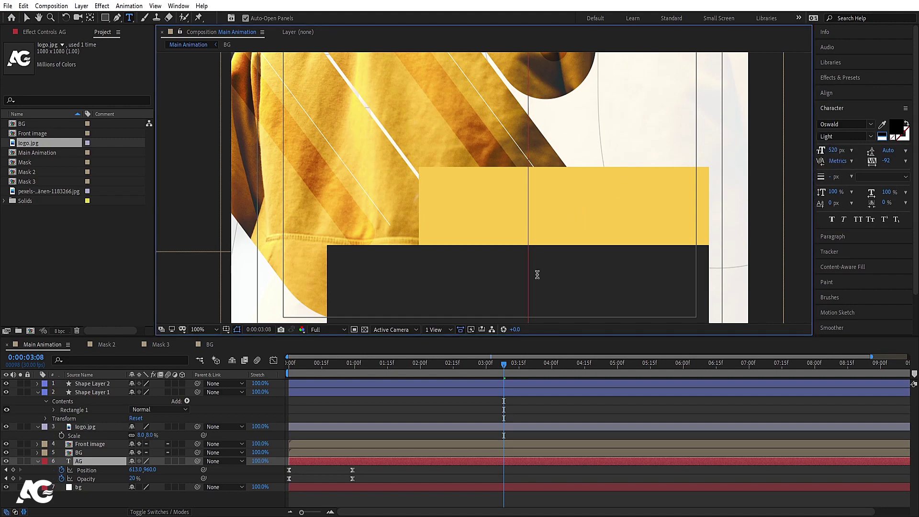
click(837, 151)
text(5)
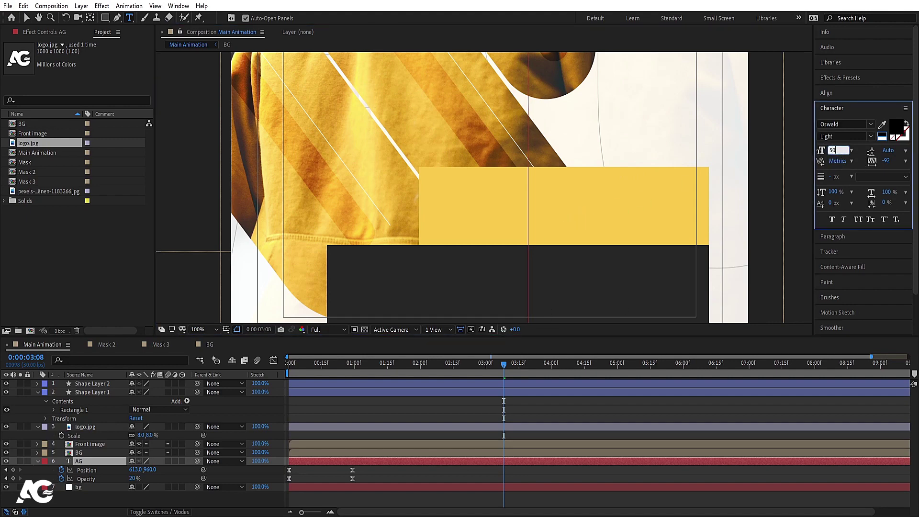
text(0)
key(Return)
text(s)
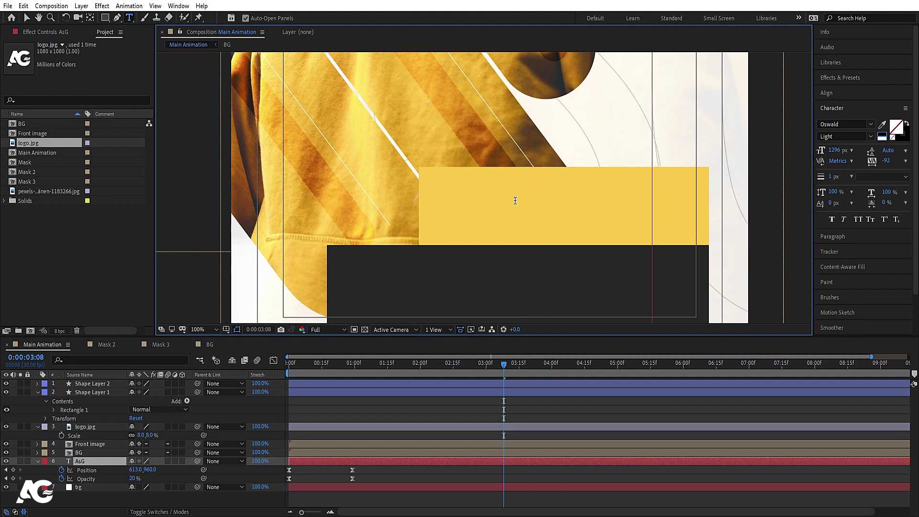
key(Escape)
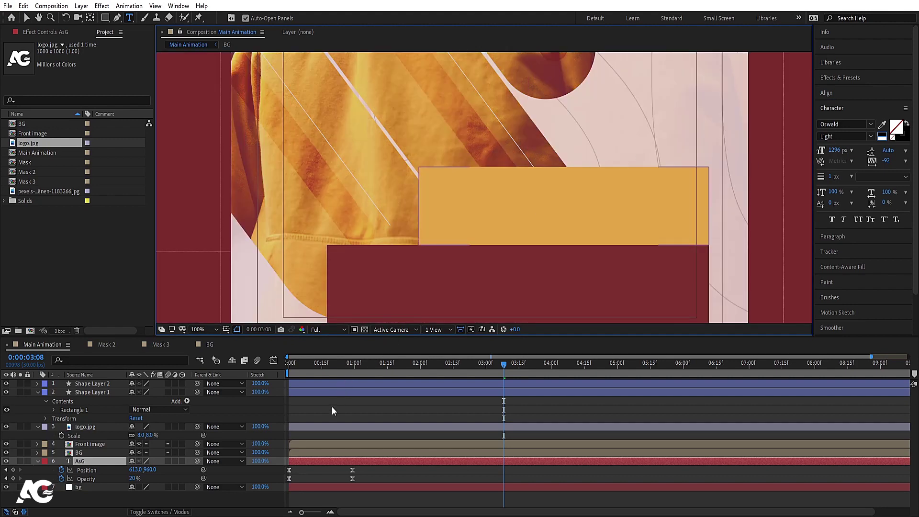
key(ctrl+z)
- Lock the AG text layer and add a new text layer reading SUBSCRIBE near the yellow bar's upper edge
click(28, 461)
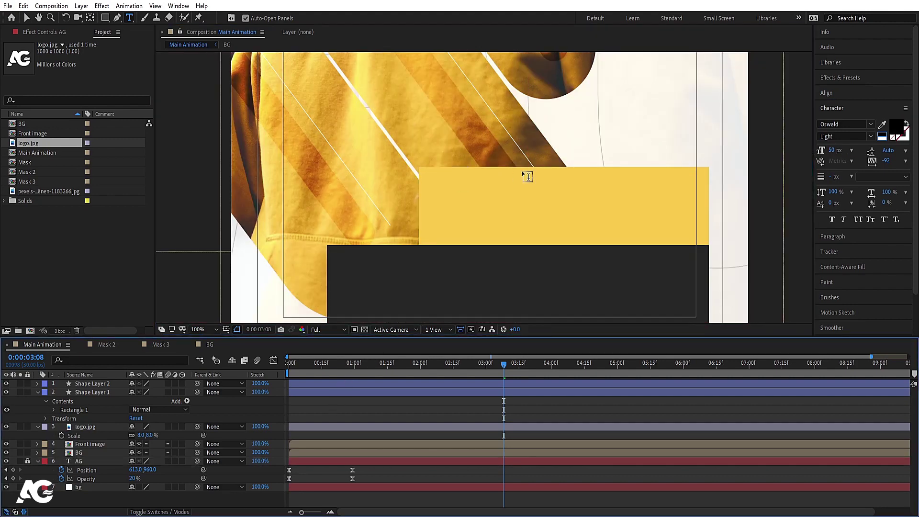
click(481, 175)
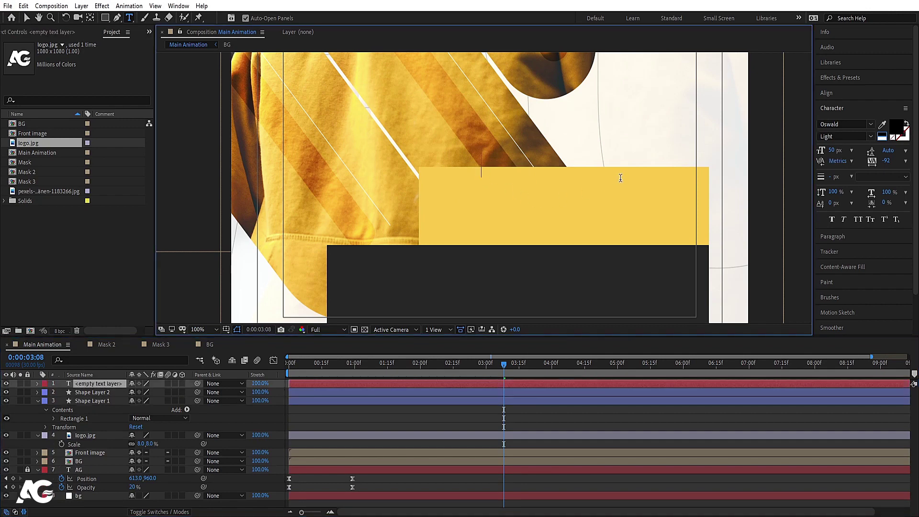
text(S)
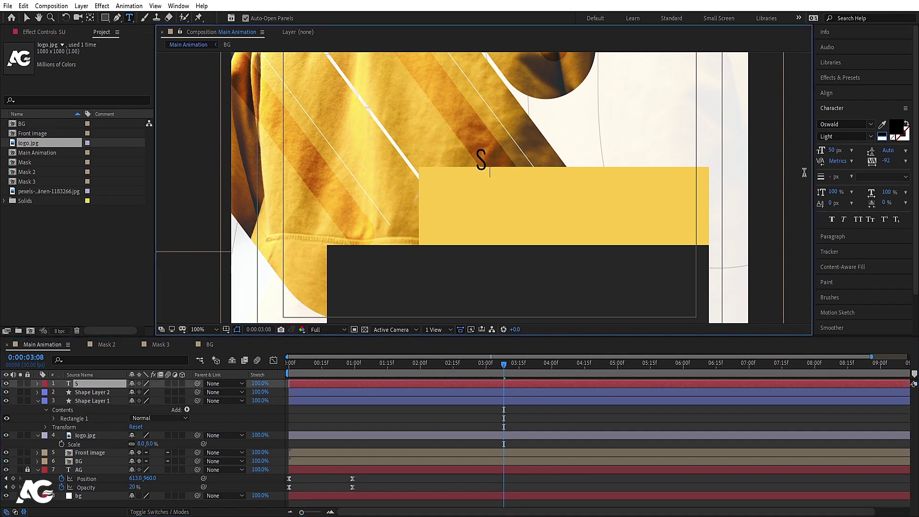
text(UBSCRIBE)
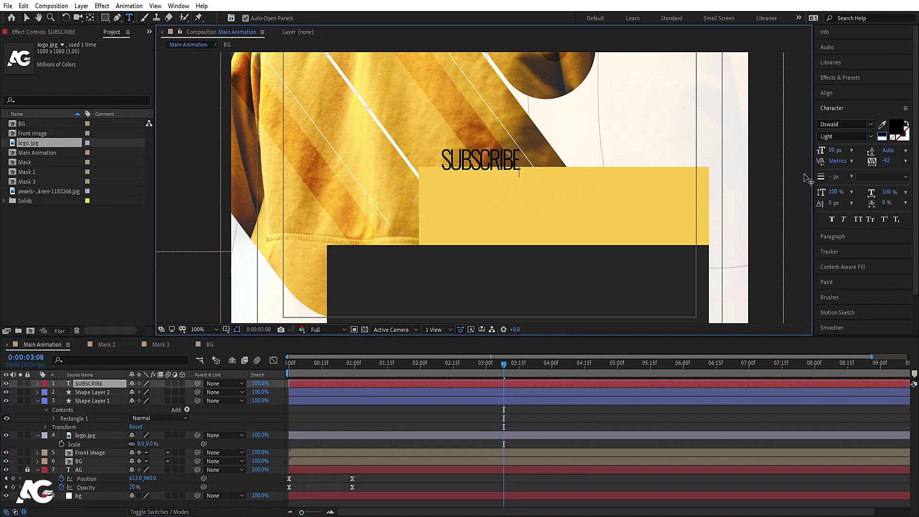
- Set the SUBSCRIBE text's tracking to 0 and move it into the middle of the yellow bar
key(ctrl+a)
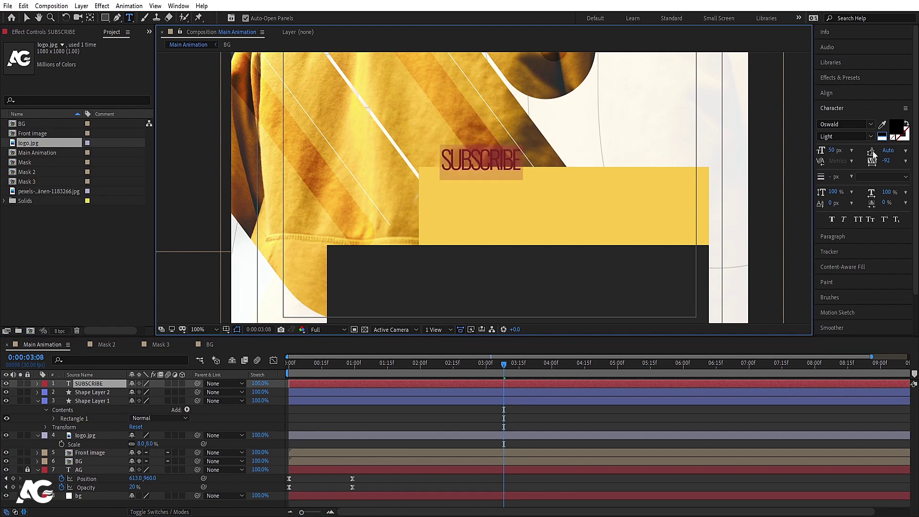
drag(888, 167, 909, 167)
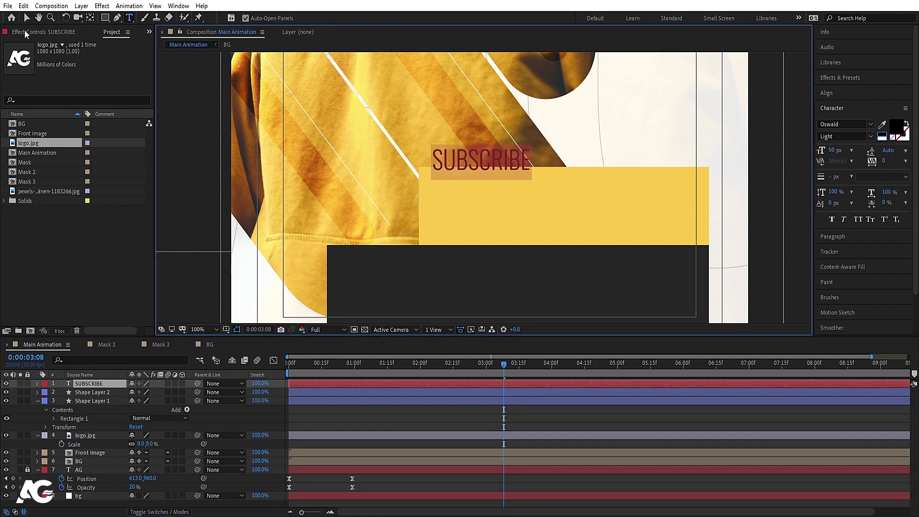
click(26, 18)
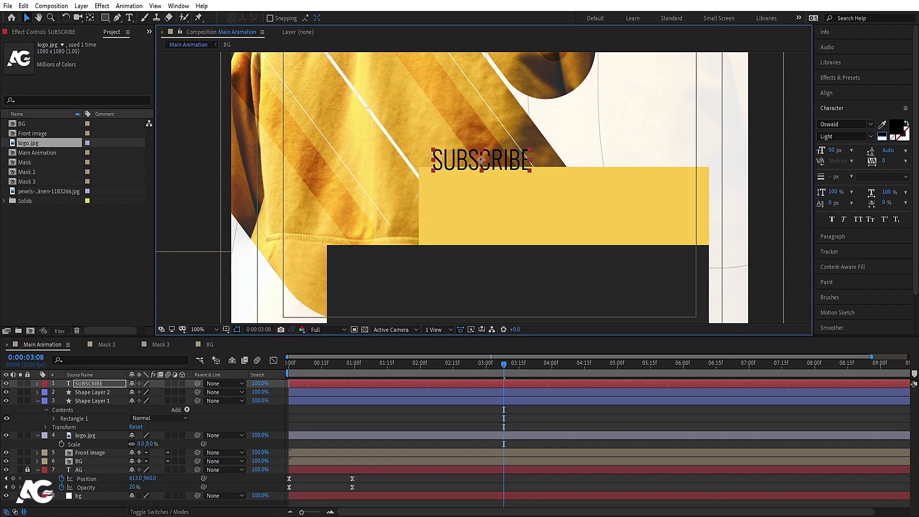
drag(501, 166, 578, 211)
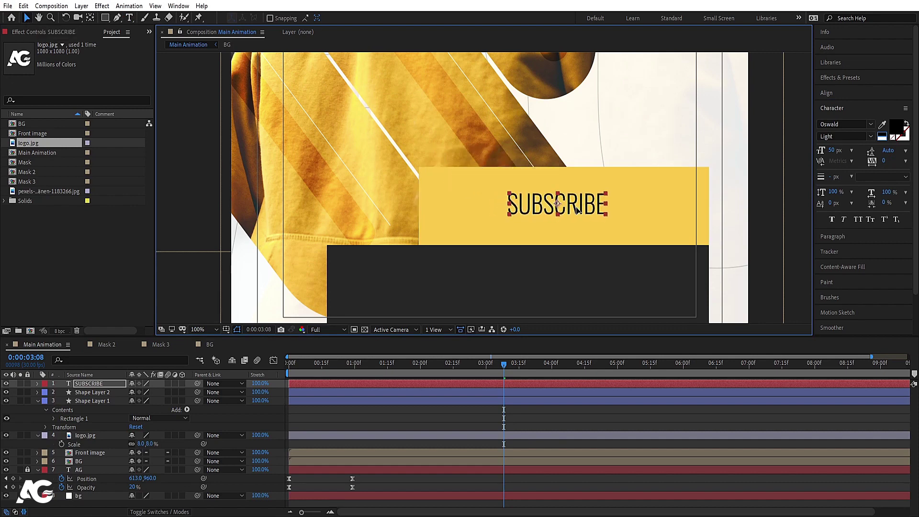
- Scale the SUBSCRIBE text up to 239% and change its font style to Medium, then deselect it
key(s)
drag(144, 392, 194, 375)
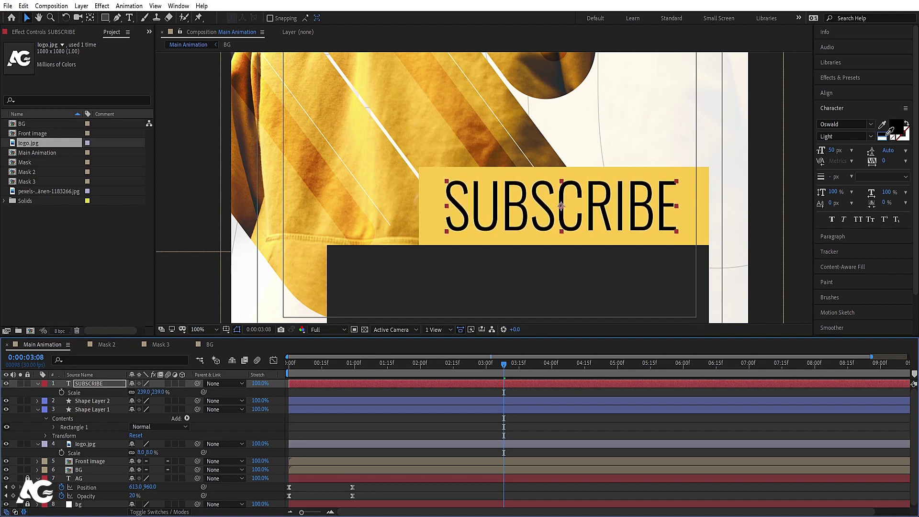
click(872, 137)
click(843, 181)
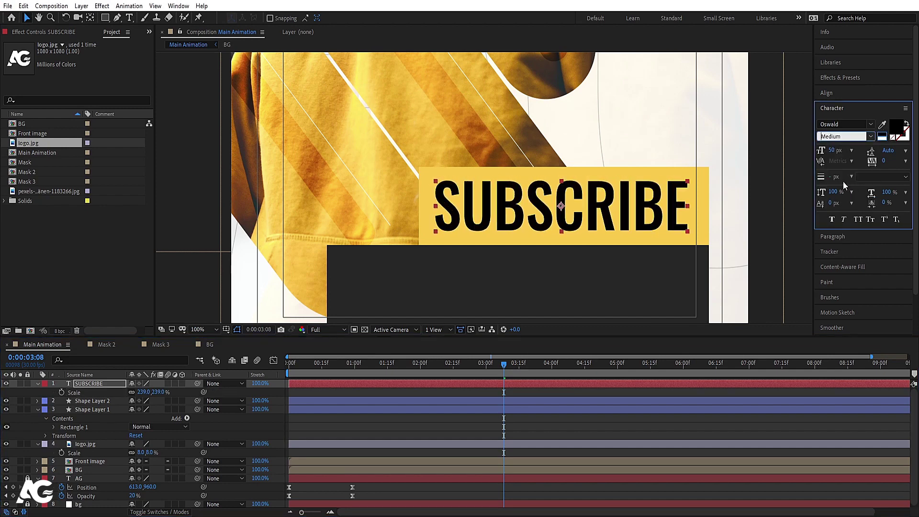
click(385, 394)
- Fill the SUBSCRIBE text with the dark grey sampled from the lower bar and reduce its scale to 225%
click(501, 203)
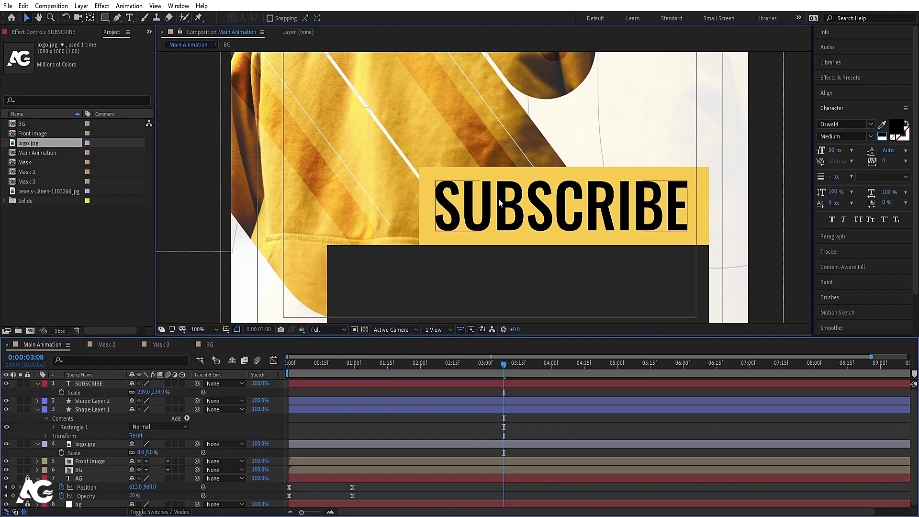
click(884, 125)
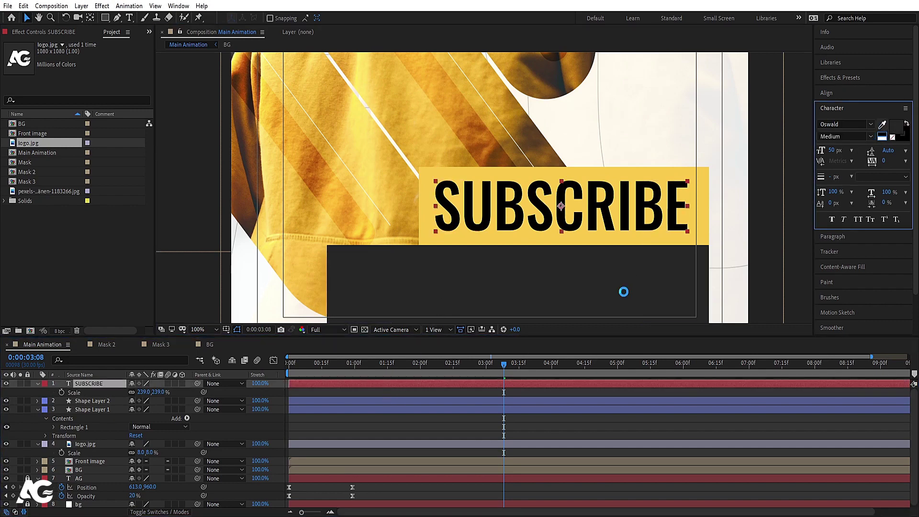
click(147, 390)
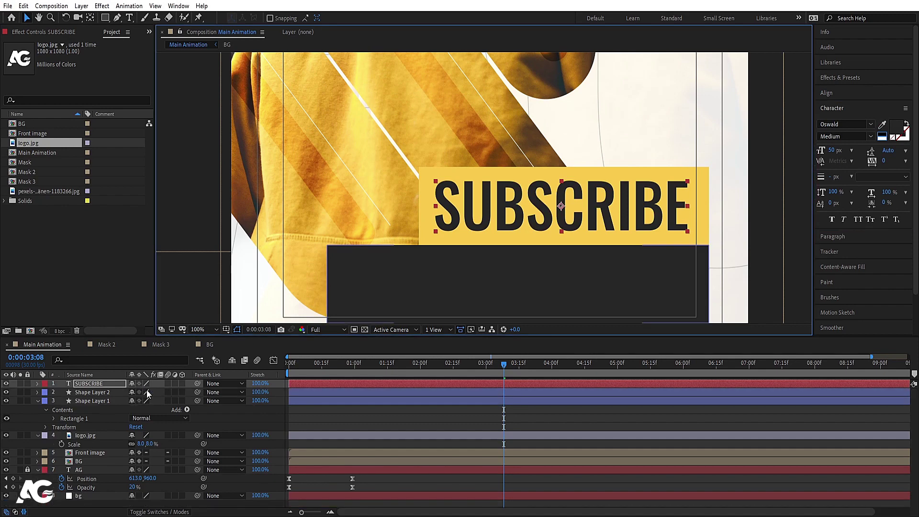
key(s)
drag(144, 391, 139, 392)
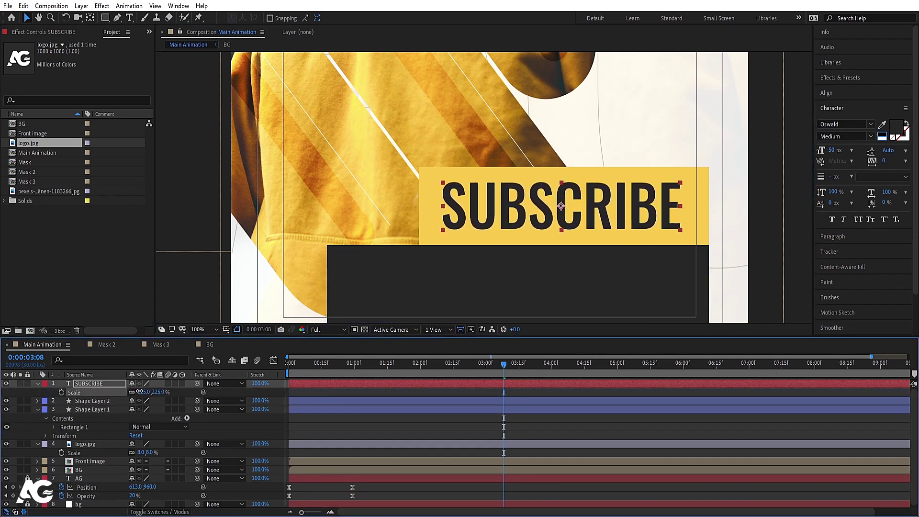
- Duplicate the SUBSCRIBE text, move the copy straight down onto the dark bar, and fill it with white
key(ctrl+d)
drag(495, 224, 496, 299)
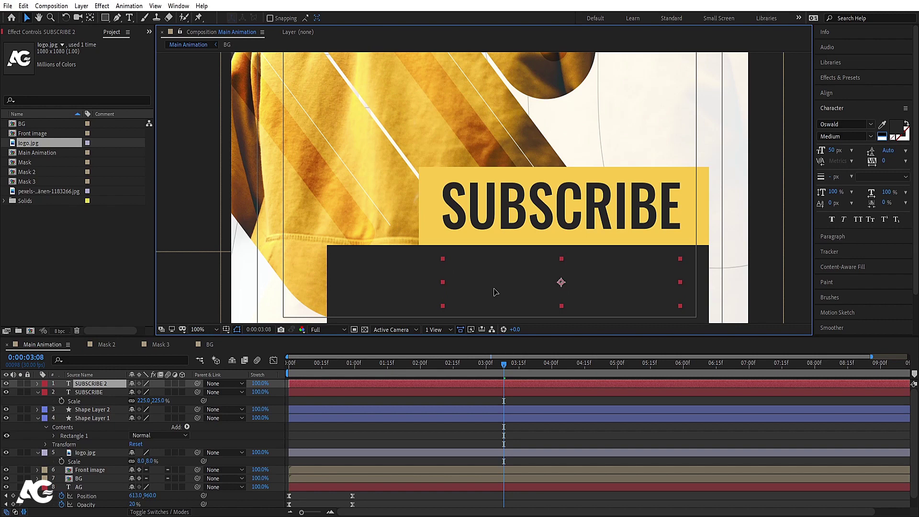
click(883, 136)
key(ctrl+t)
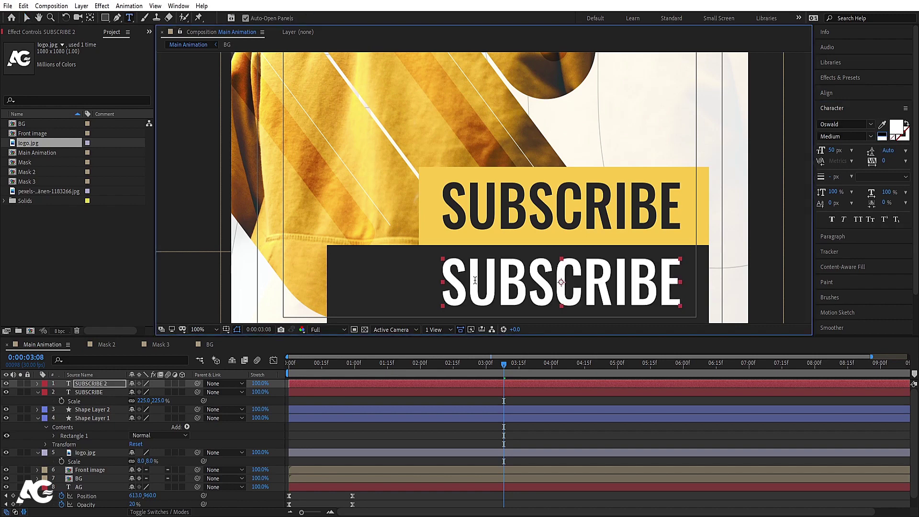
- Replace the white copy's wording with TO MY CHANNEL
double_click(477, 279)
text(To)
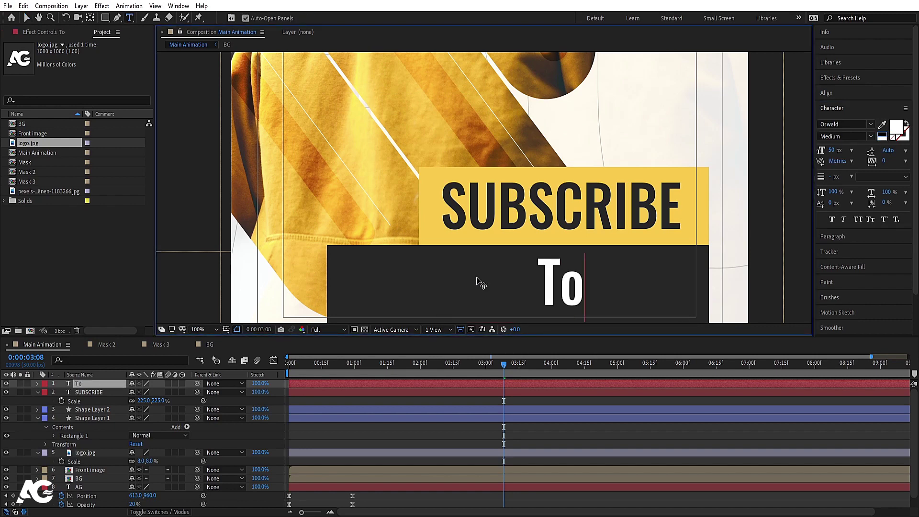
key(BackSpace)
text(O)
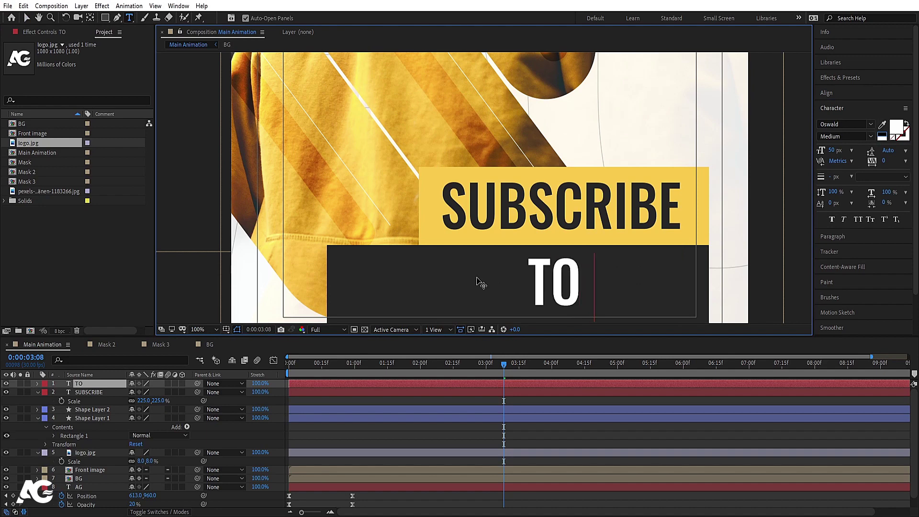
text( MY CHANNEL)
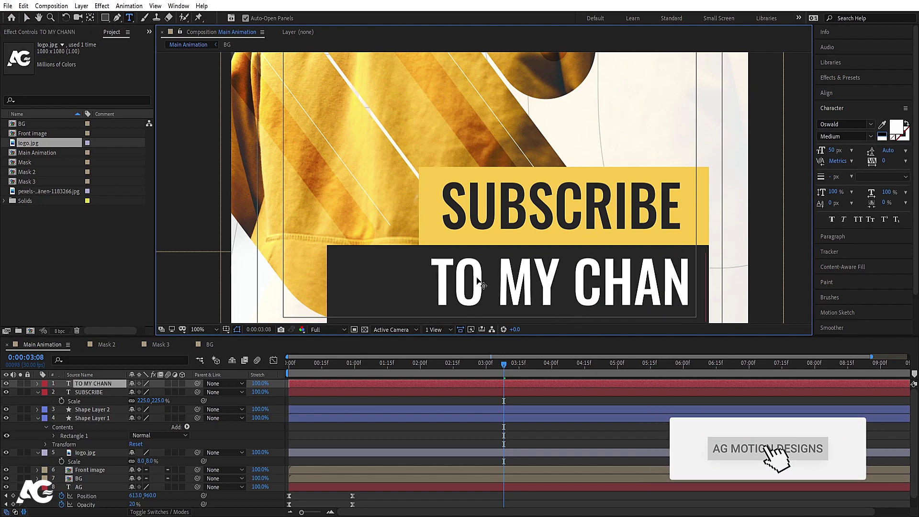
- Move the TO MY CHANNEL text left so it fits inside the dark bar, and set its font style to Light
click(27, 18)
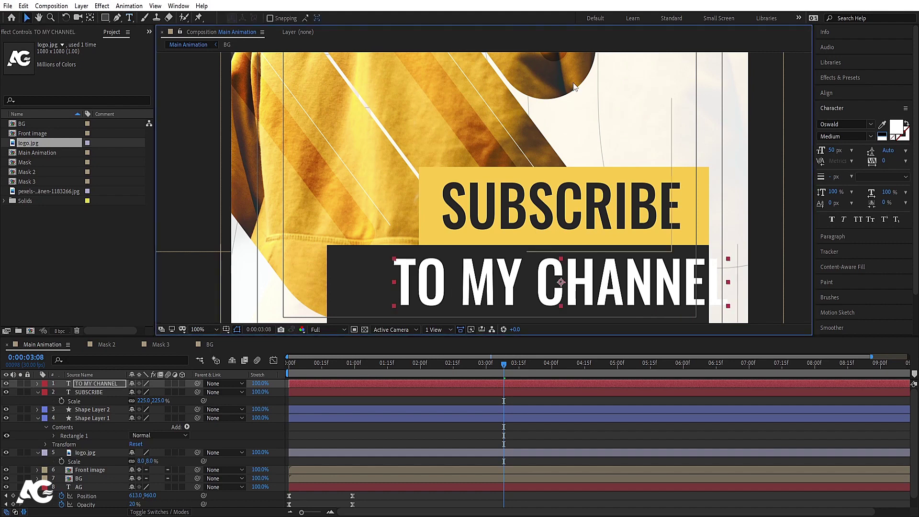
drag(502, 300, 464, 304)
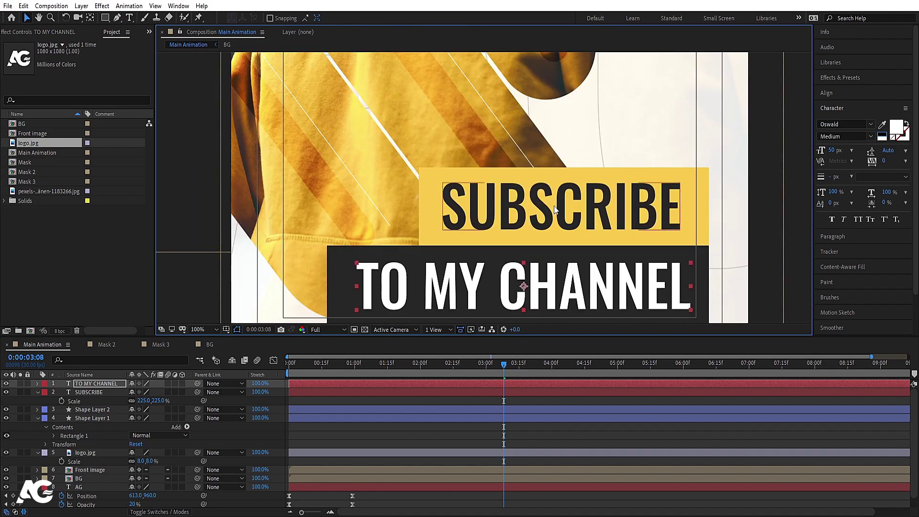
click(870, 137)
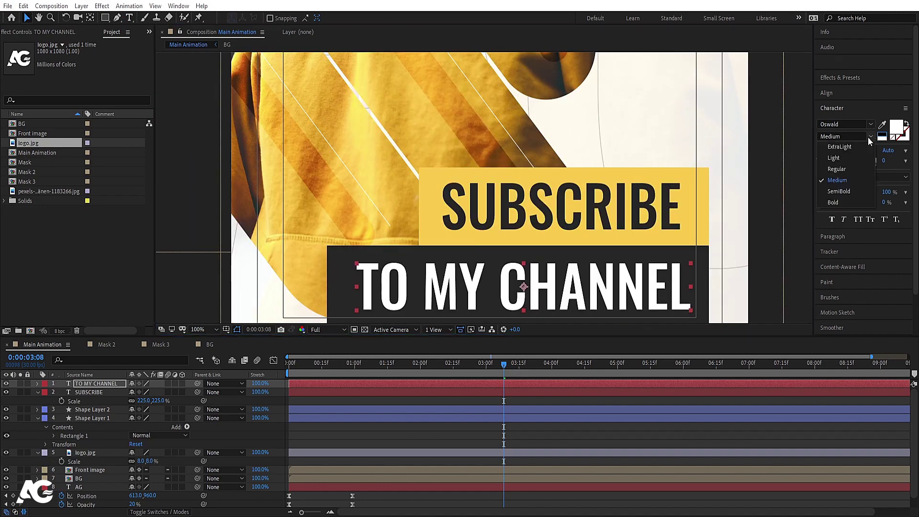
click(843, 158)
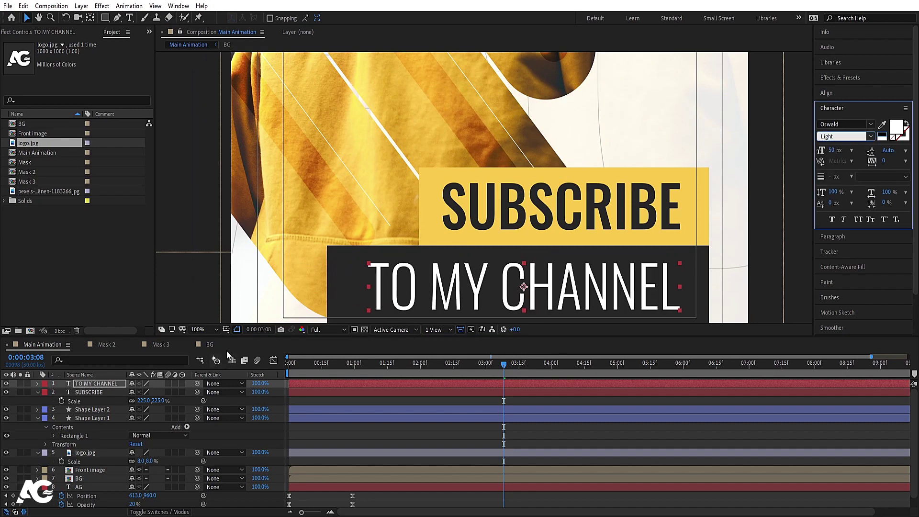
click(202, 329)
click(203, 338)
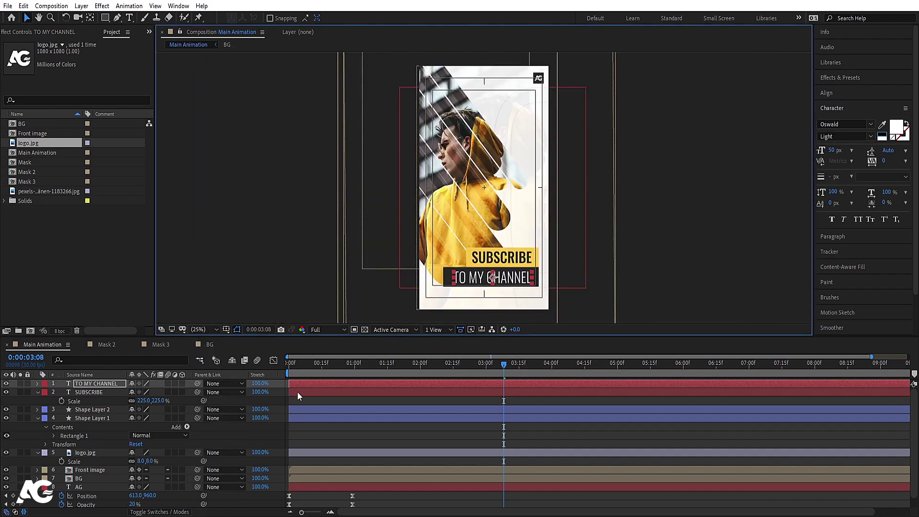
scroll(487, 268, up, 4)
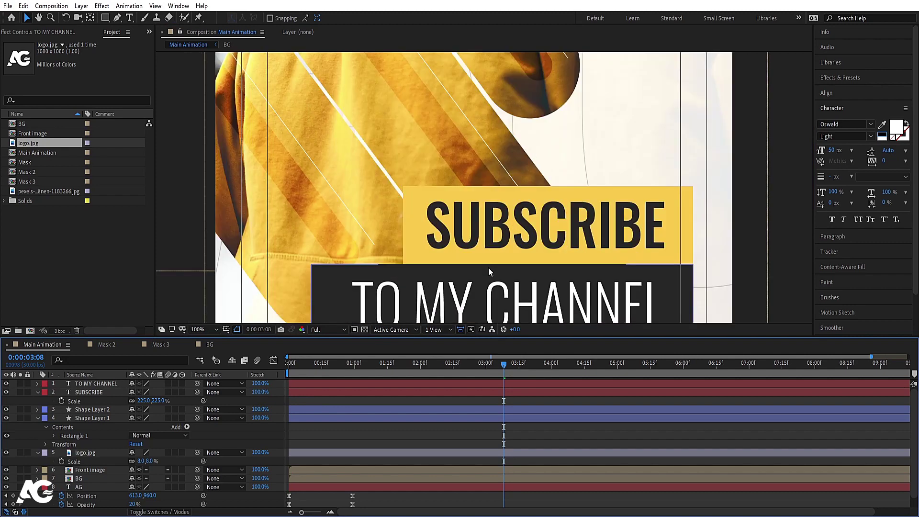
- Reduce the height of the yellow bar to about 86% and the dark bar to about 84%, keeping each centred on its text
click(469, 241)
click(492, 193)
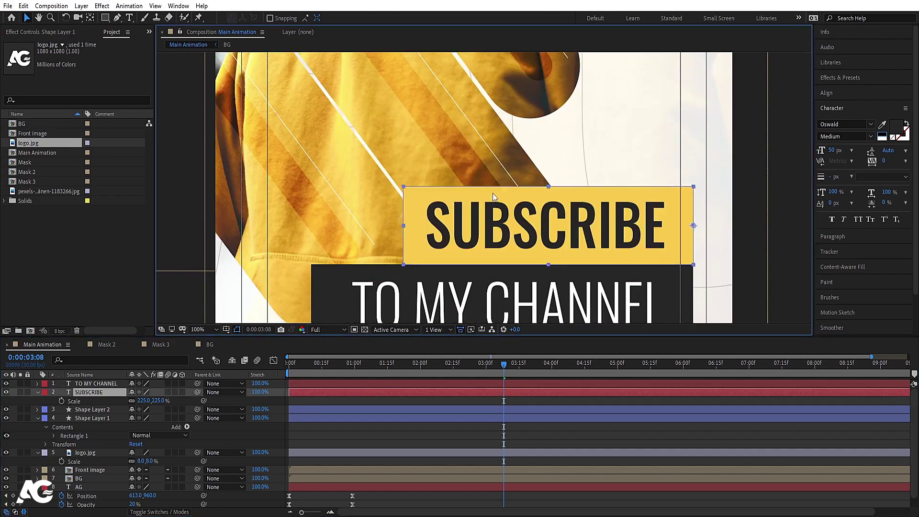
drag(549, 187, 550, 194)
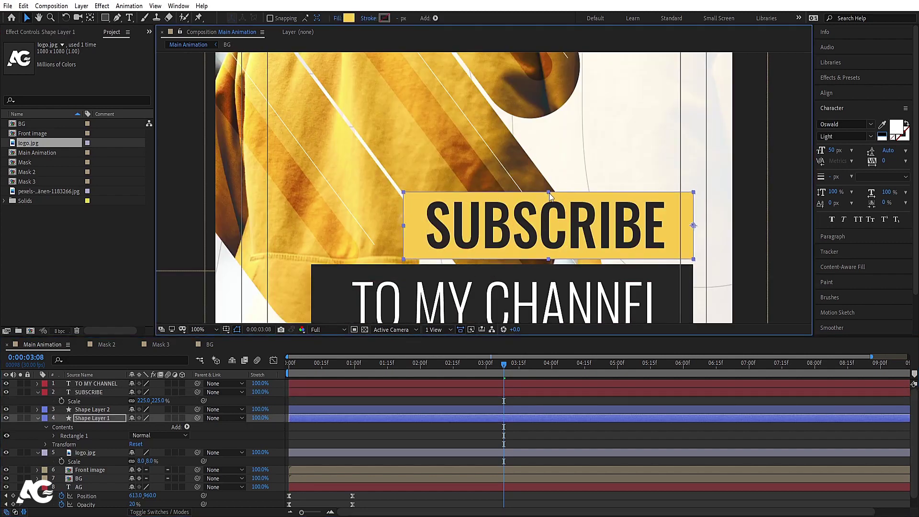
click(452, 277)
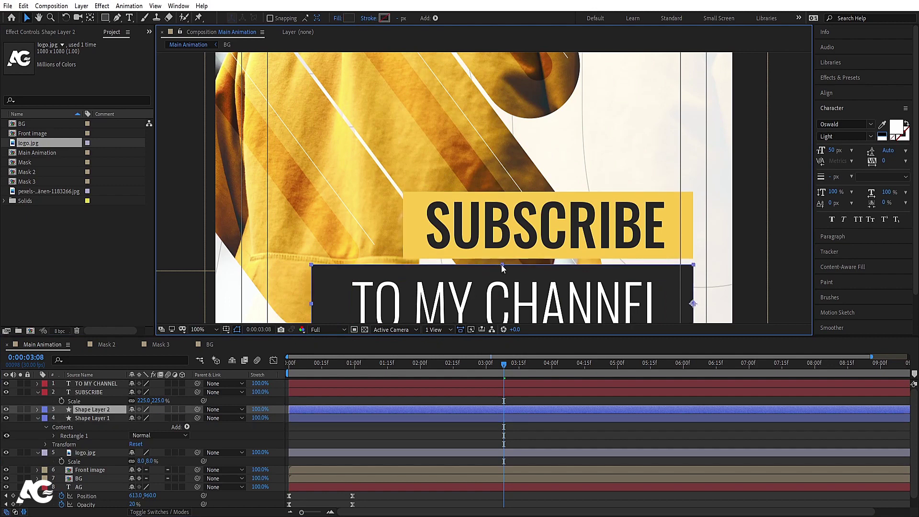
drag(502, 264, 507, 271)
scroll(507, 271, down, 2)
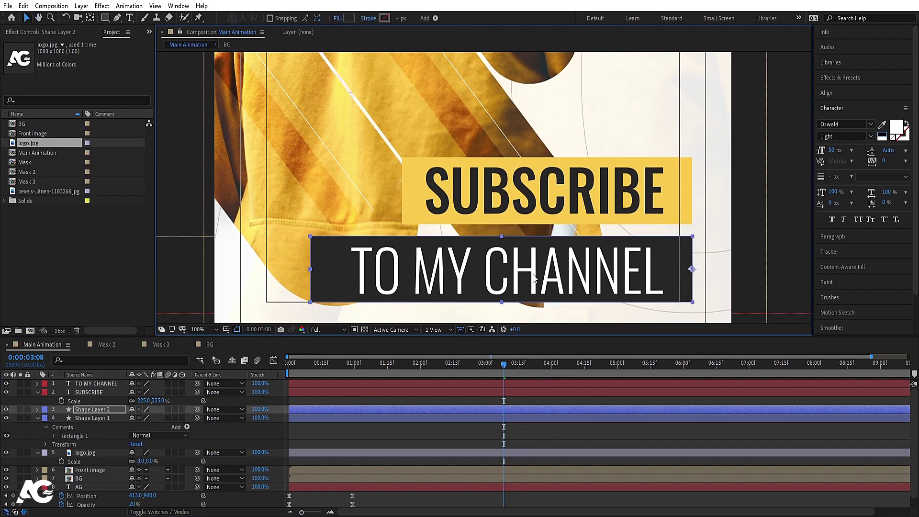
- Nudge the dark bar and its TO MY CHANNEL text up together, closer to the yellow bar
click(102, 386)
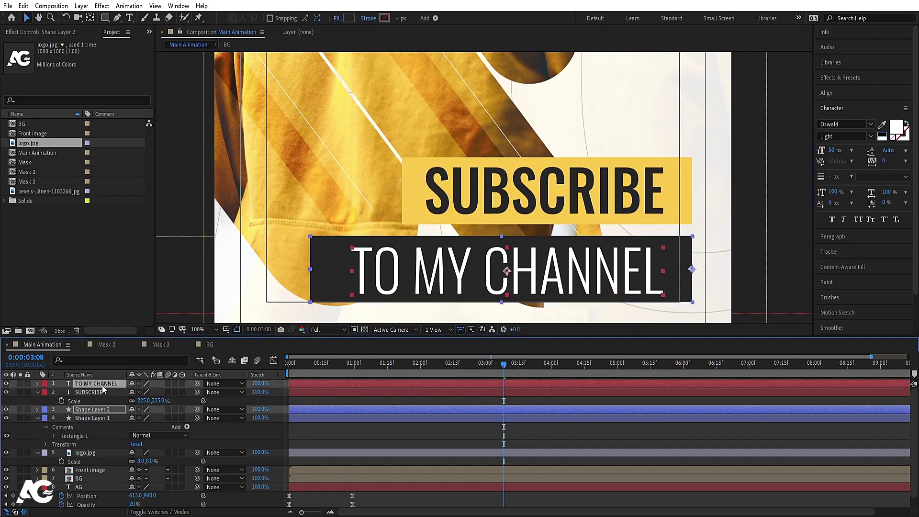
key(Up)
key(Up)
key(Up)
key(Up)
key(Up)
key(Up)
key(Up)
key(Up)
key(Up)
key(Up)
key(Up)
key(Up)
key(Up)
key(Up)
key(Up)
key(Up)
key(Up)
key(Up)
key(Up)
key(Up)
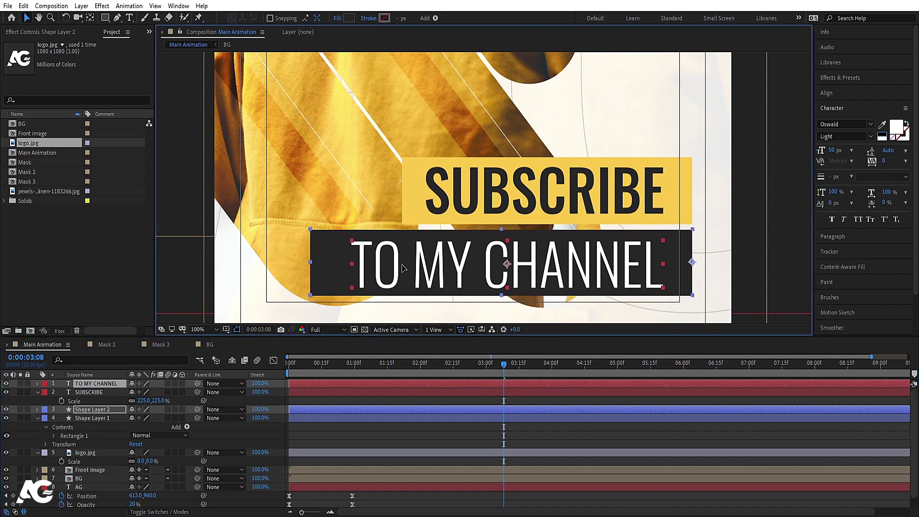
- Fit the whole composition in the viewer and collapse the expanded layer properties
click(329, 399)
key(comma)
key(comma)
key(comma)
key(comma)
scroll(578, 234, down, 1)
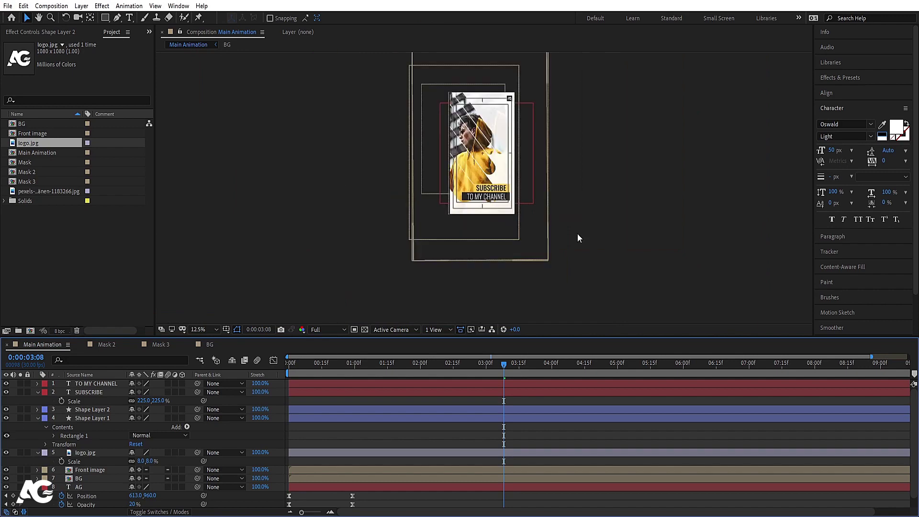
scroll(317, 291, up, 2)
scroll(317, 291, down, 1)
click(211, 330)
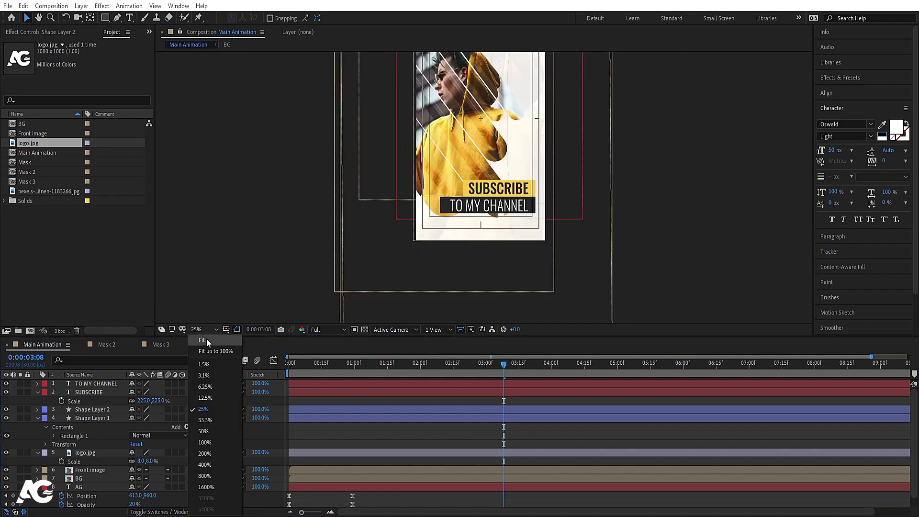
click(206, 338)
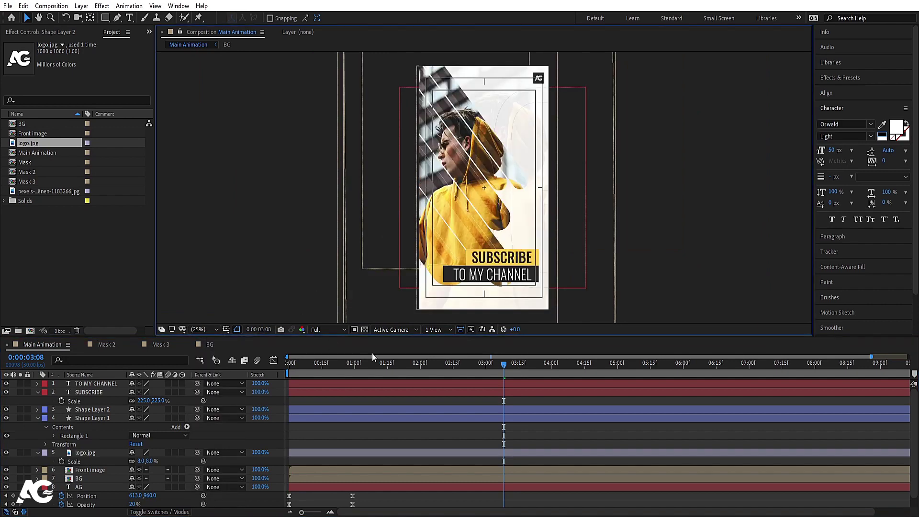
click(308, 399)
key(u)
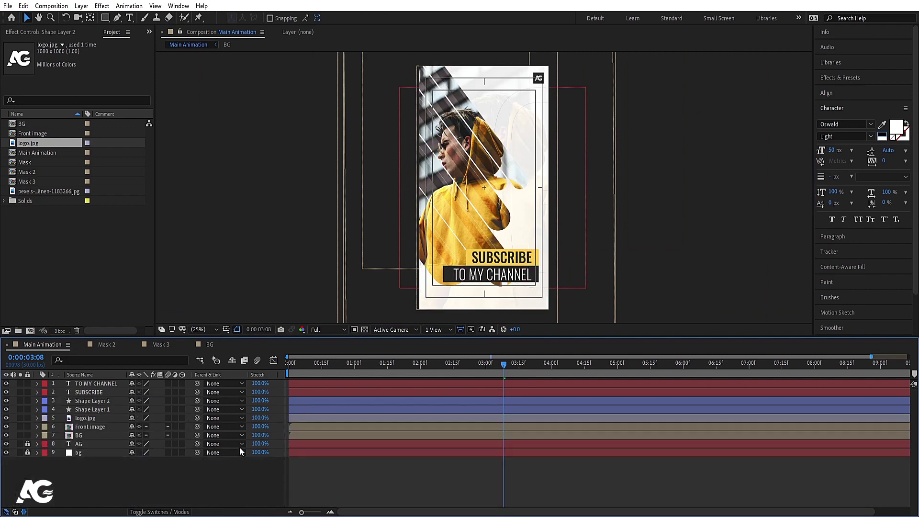
- Add Scale keyframes to both bar shape layers at the start and at 0:00:01:15
click(89, 401)
shift+click(89, 408)
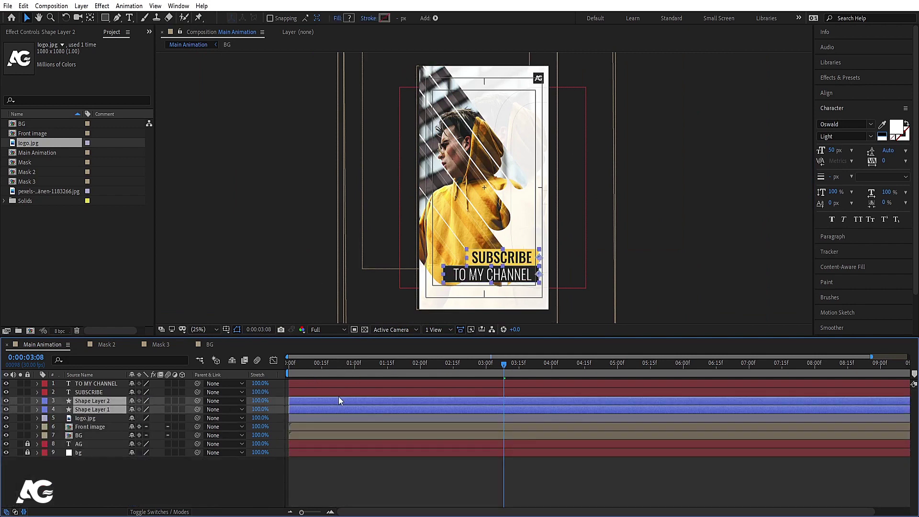
key(Home)
key(s)
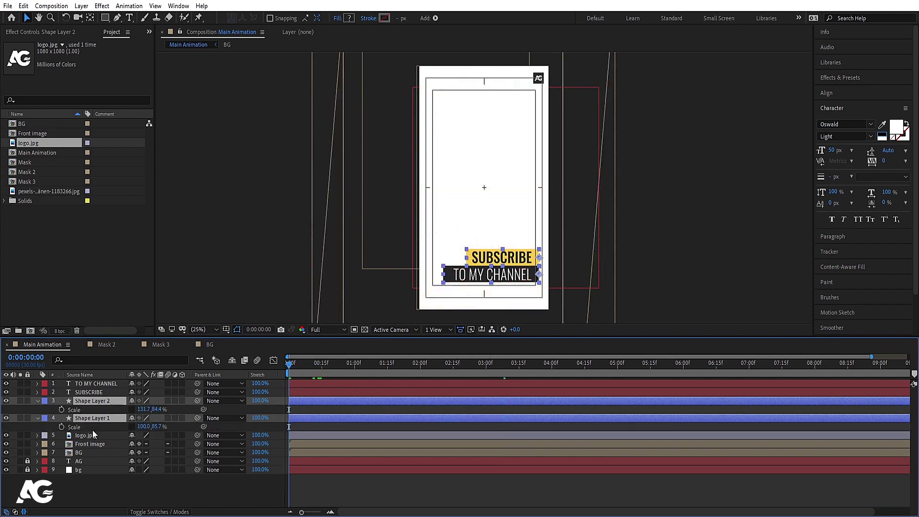
key(alt+shift+s)
click(387, 362)
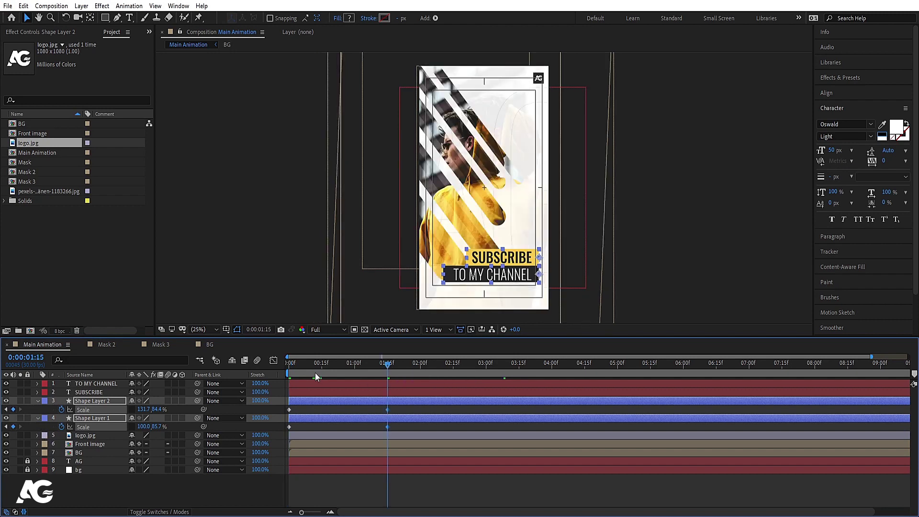
- Set the horizontal Scale of both bars to 0% at the first frame
key(Home)
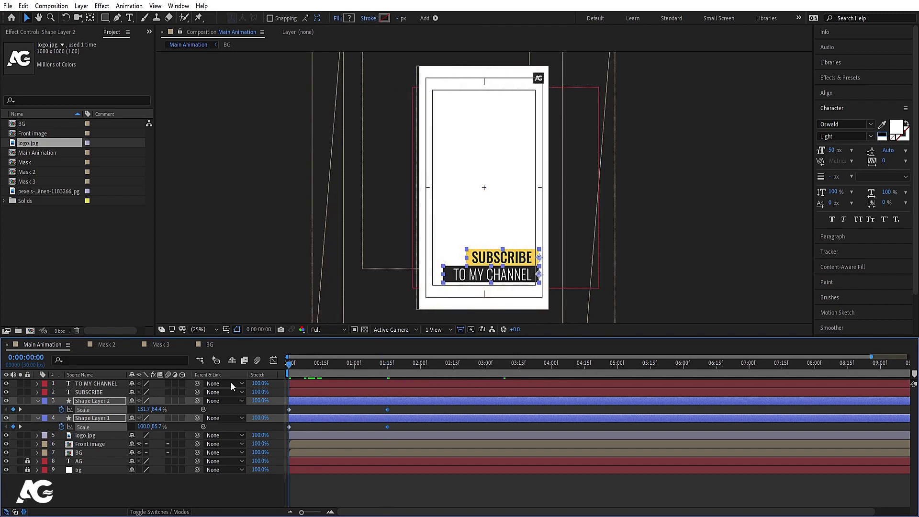
click(144, 409)
text(0)
key(Return)
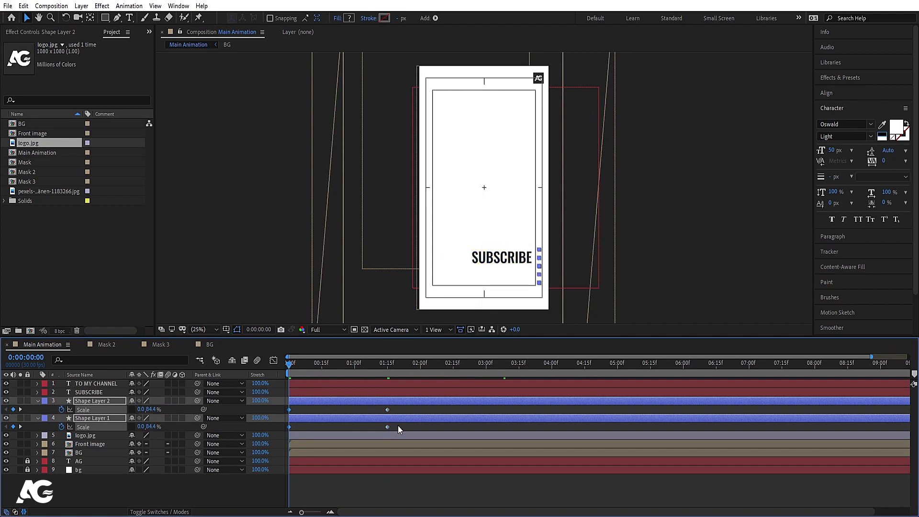
- Apply Easy Ease to both bars' Scale keyframes and shape their speed curves to peak early with a long slow-down
drag(401, 429, 263, 382)
key(F9)
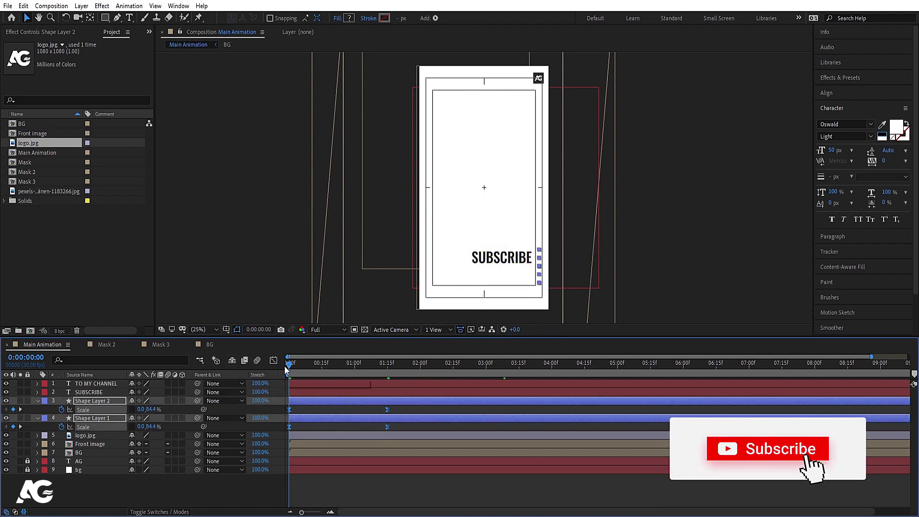
click(274, 360)
drag(418, 427, 311, 479)
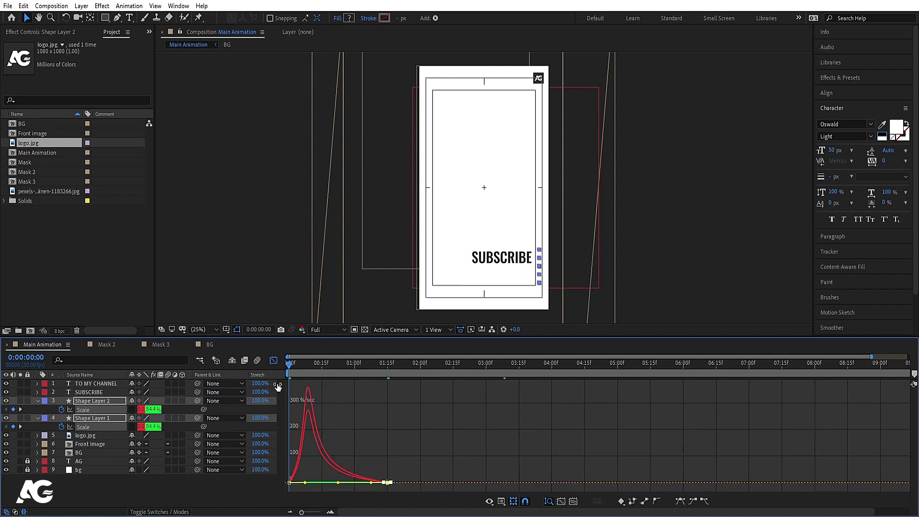
click(273, 361)
key(space)
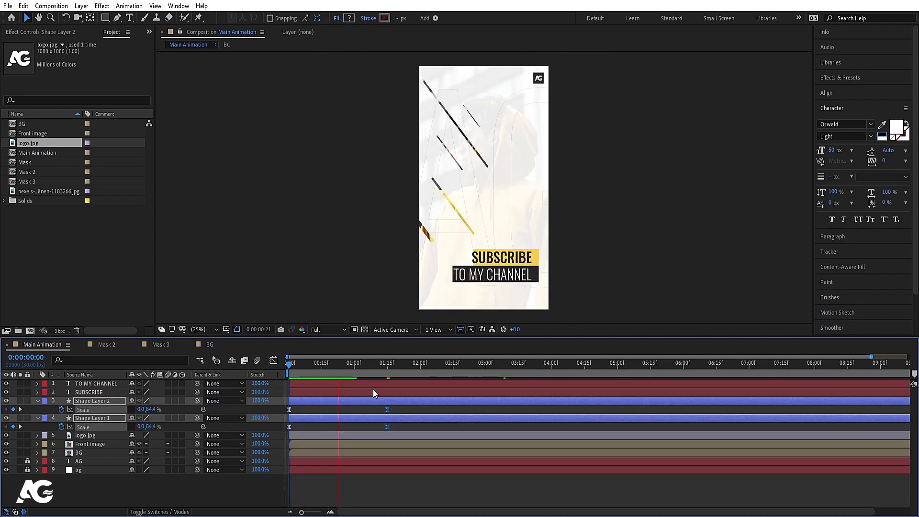
key(space)
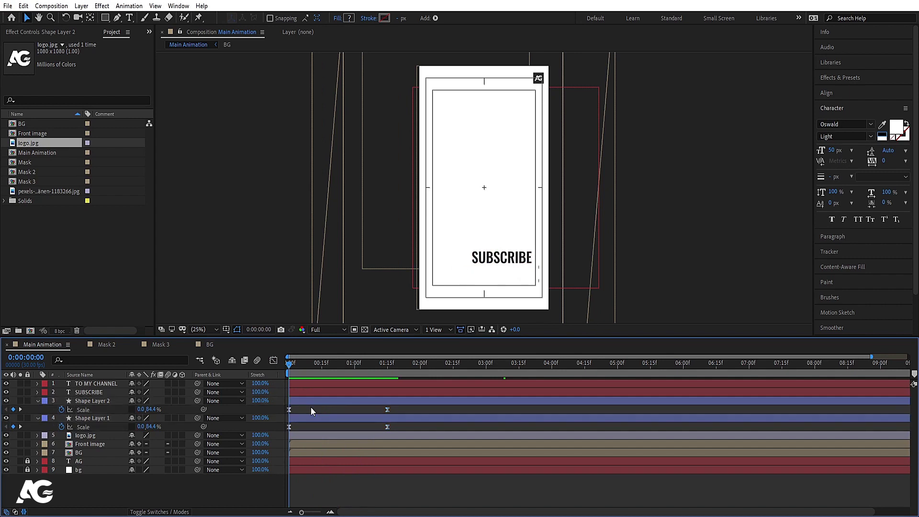
- Shift the dark bar's layer so it starts at 0:00:00:15, and preview the staggered bar animation
key(space)
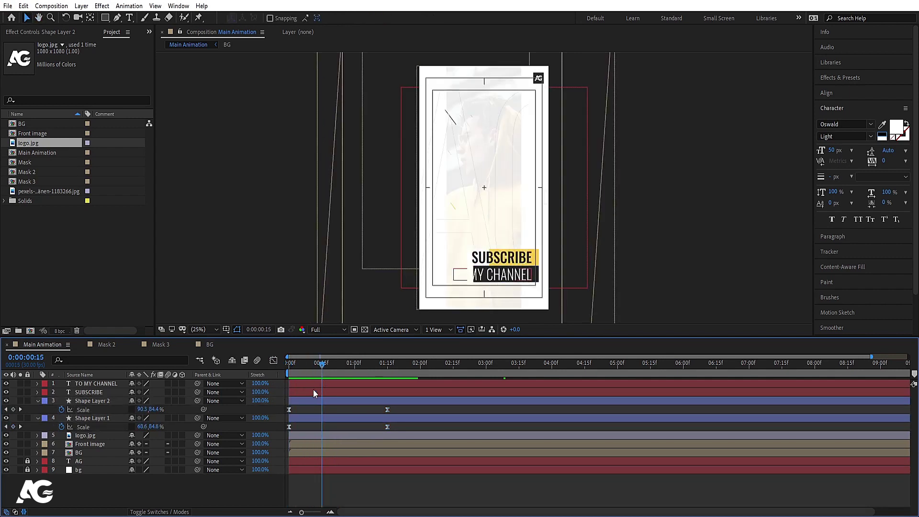
click(310, 399)
key(bracketleft)
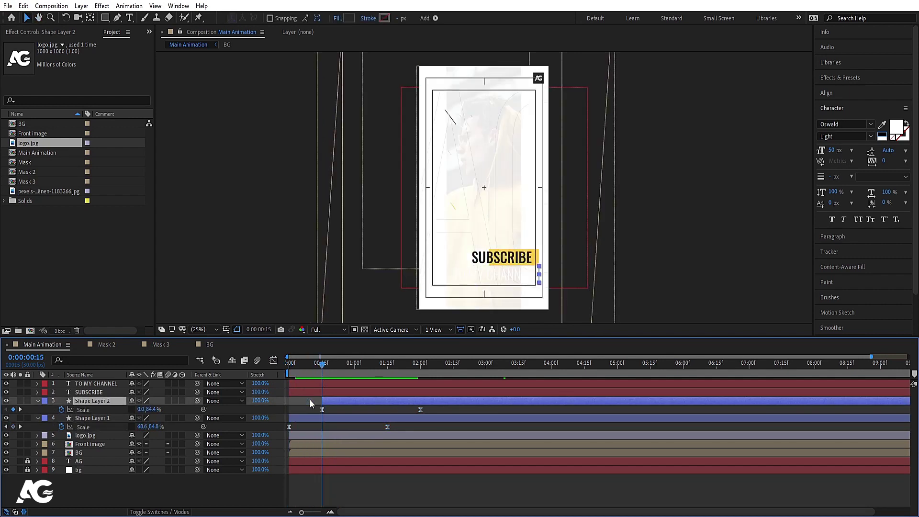
key(space)
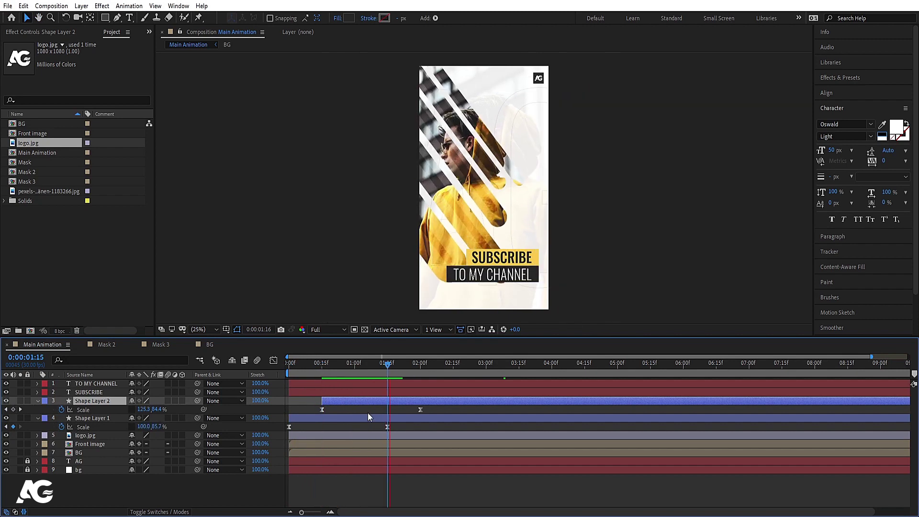
- Apply the Set Matte effect to the SUBSCRIBE text layer
click(88, 393)
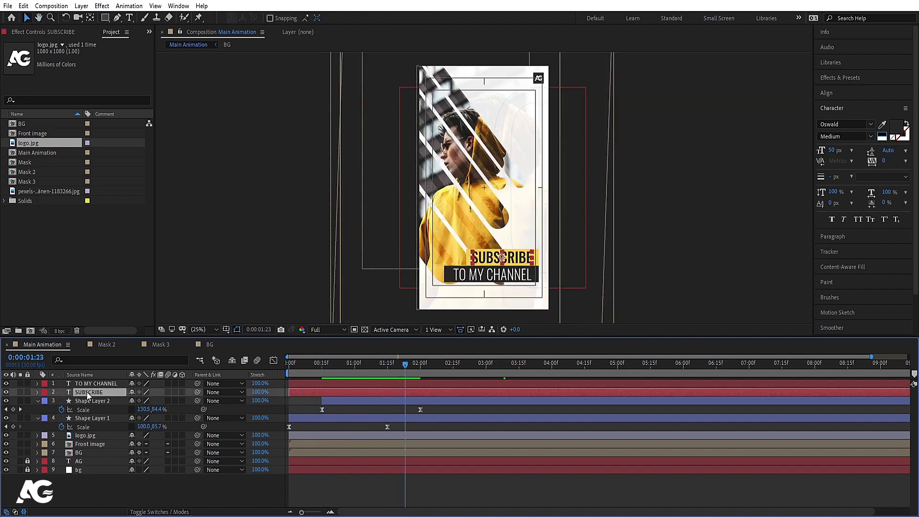
key(ctrl+5)
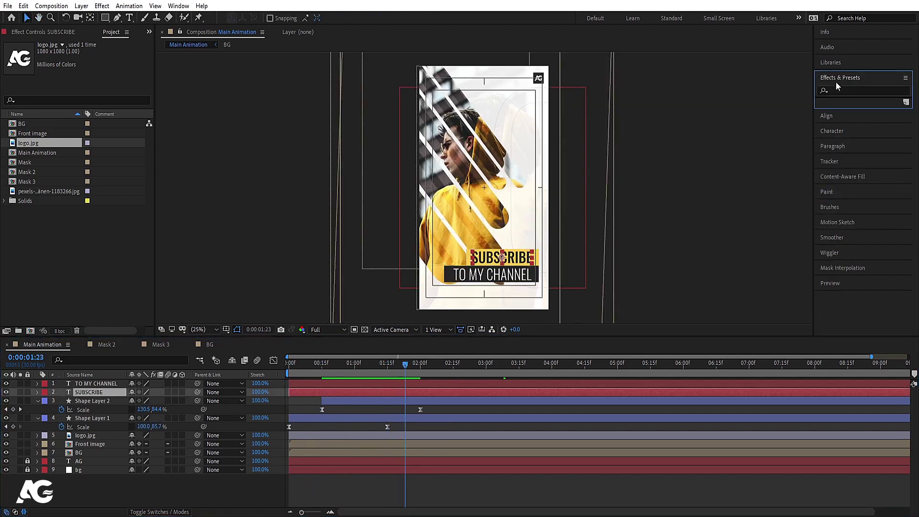
click(842, 90)
text(set)
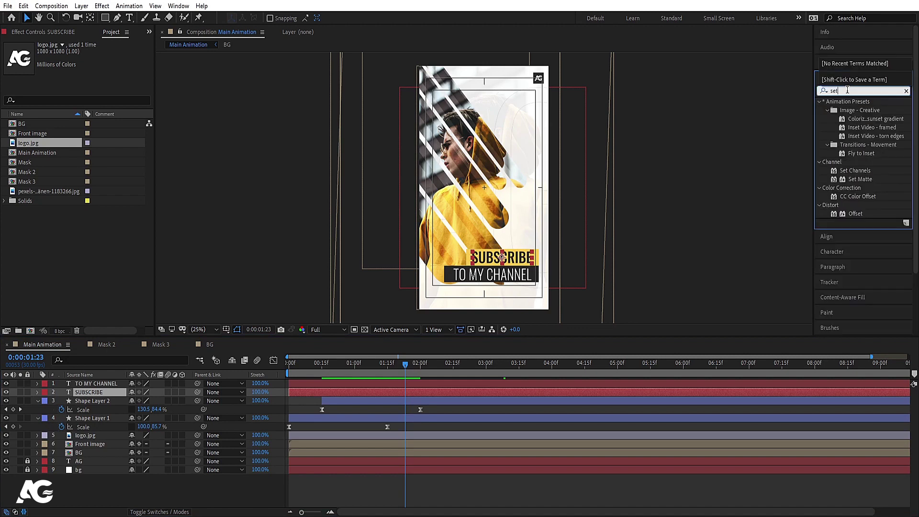
double_click(861, 179)
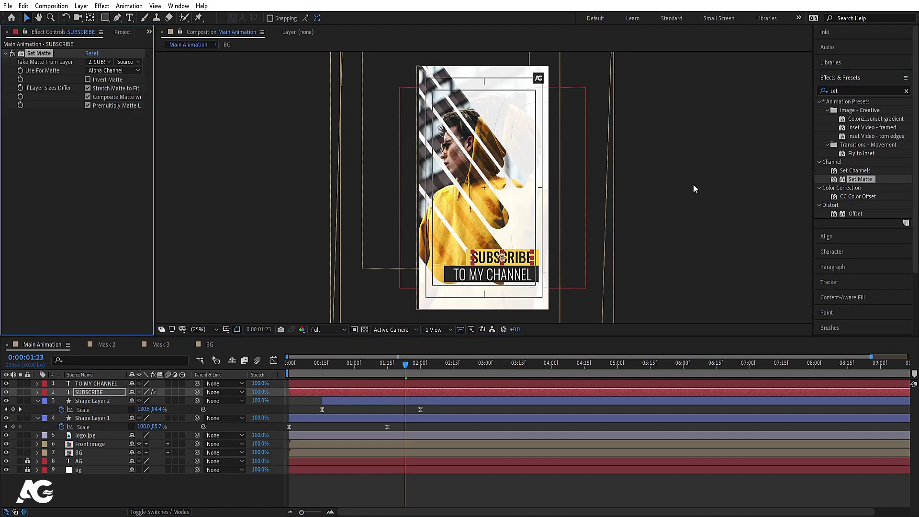
- Set the SUBSCRIBE text's Set Matte to take its matte from Shape Layer 1, and preview the reveal
click(99, 416)
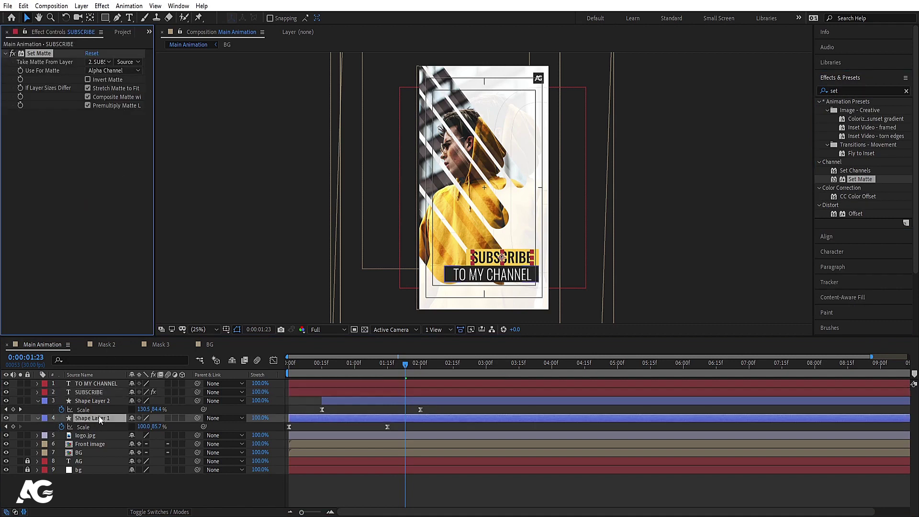
click(93, 393)
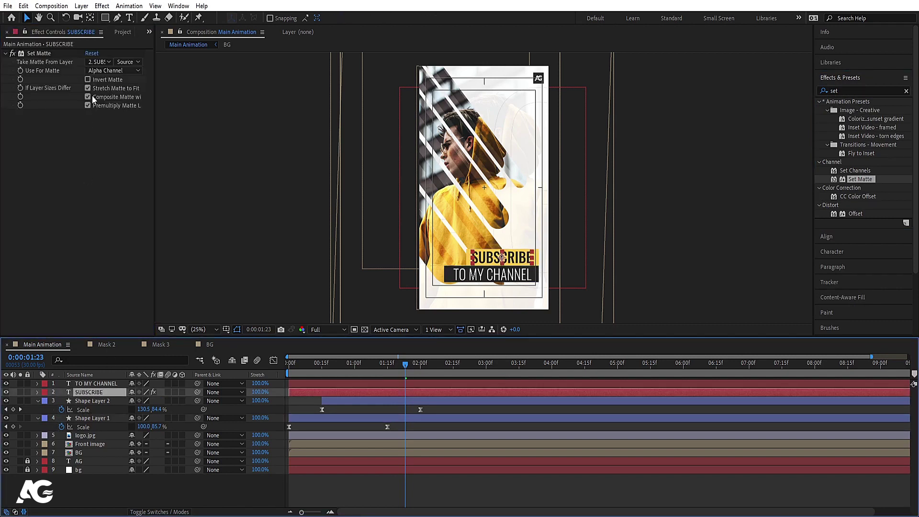
click(99, 61)
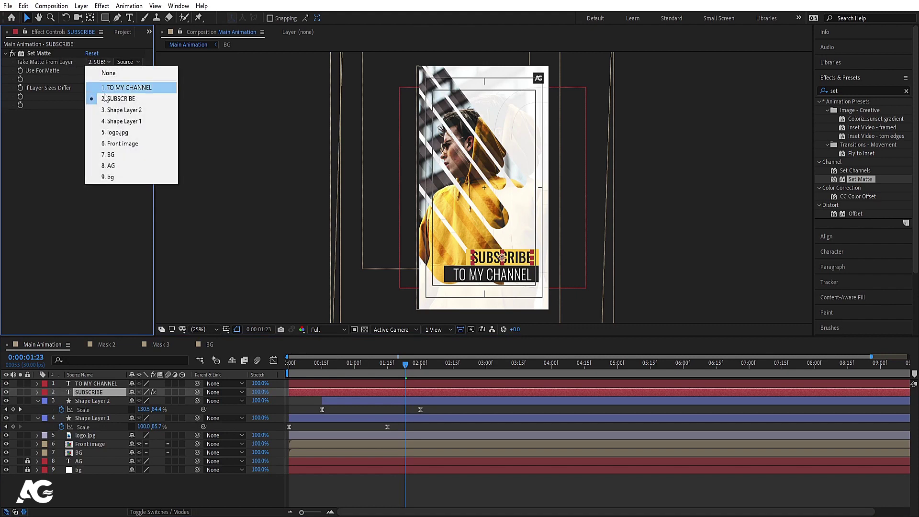
click(117, 122)
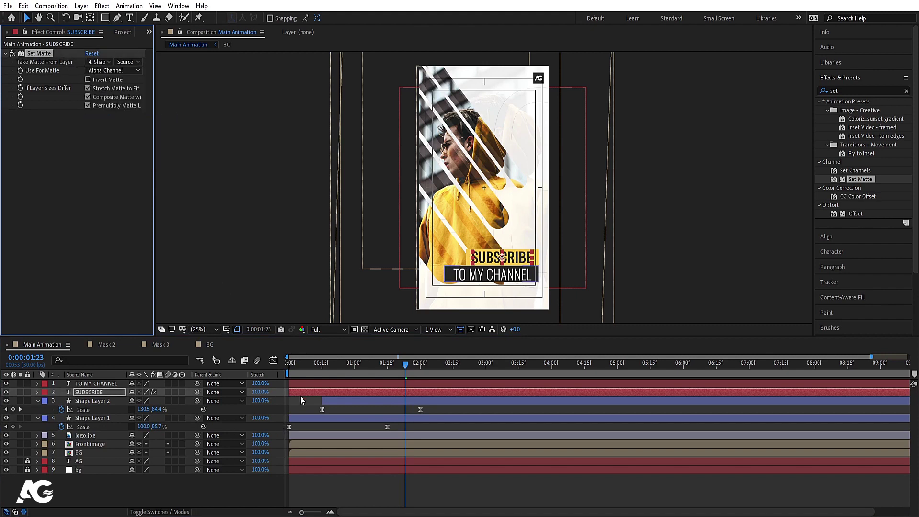
drag(339, 374, 298, 372)
key(space)
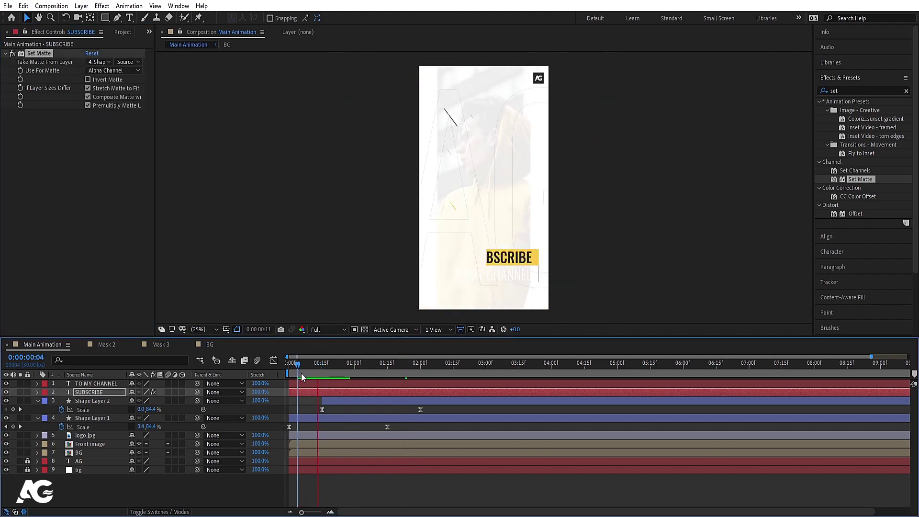
- Copy the Set Matte effect to the TO MY CHANNEL text, with Shape Layer 2 as its matte, and preview the reveal
click(34, 59)
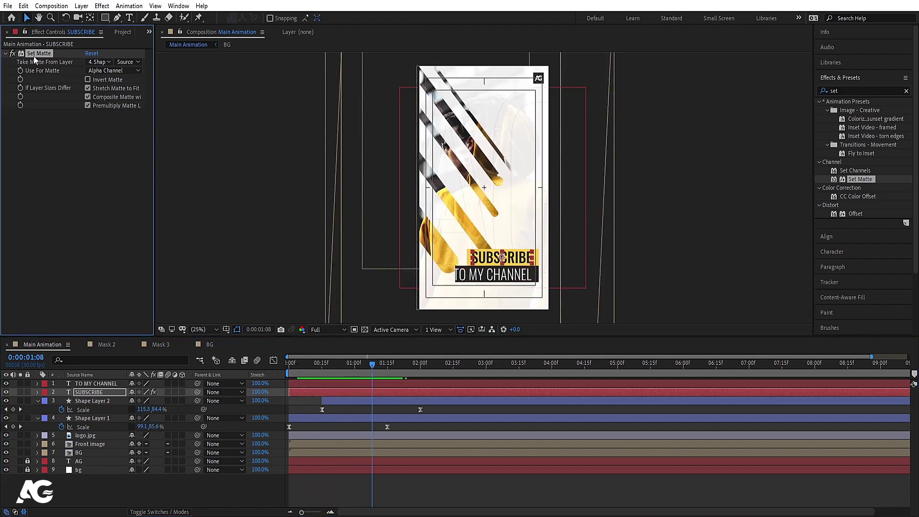
click(92, 385)
key(ctrl+v)
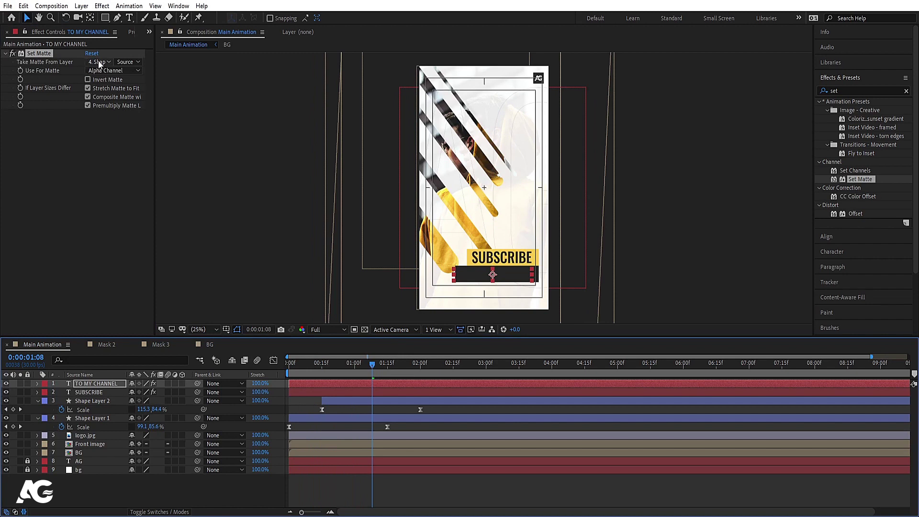
click(99, 63)
click(105, 108)
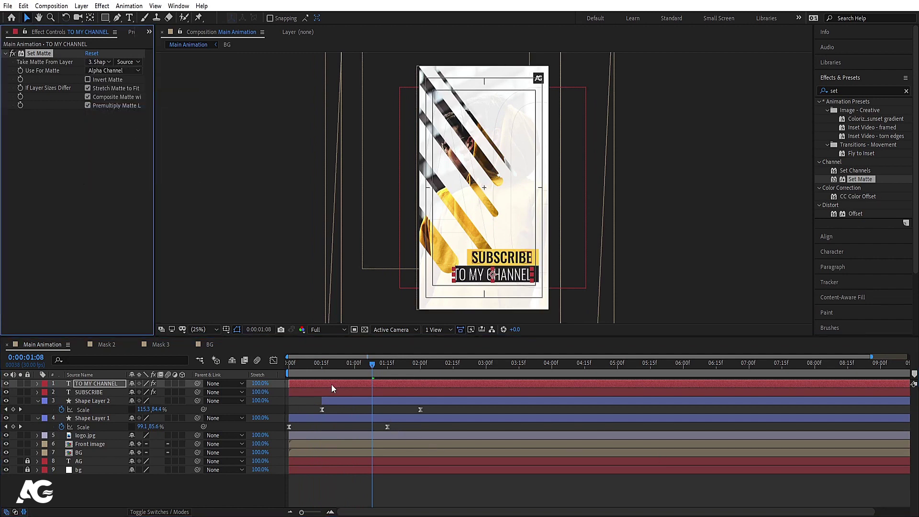
key(space)
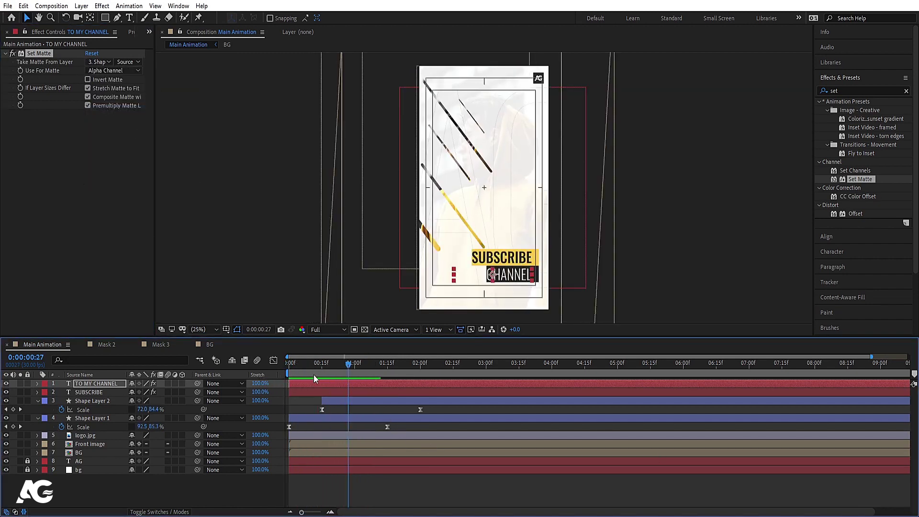
- Keyframe Position on both text layers from 0:00:00:00 to 0:00:01:15, offsetting the start to X 925.2 for SUBSCRIBE and 846.6 for TO MY CHANNEL
key(space)
click(88, 392)
shift+click(86, 384)
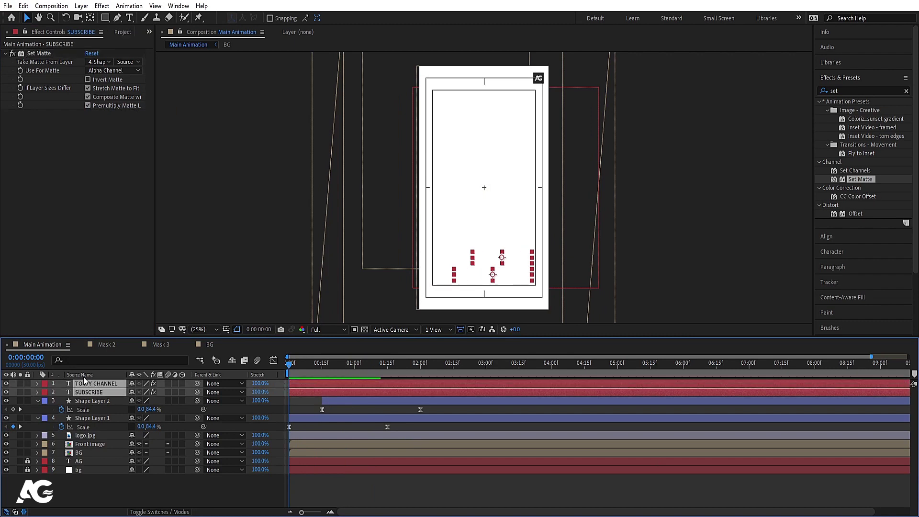
key(p)
click(62, 393)
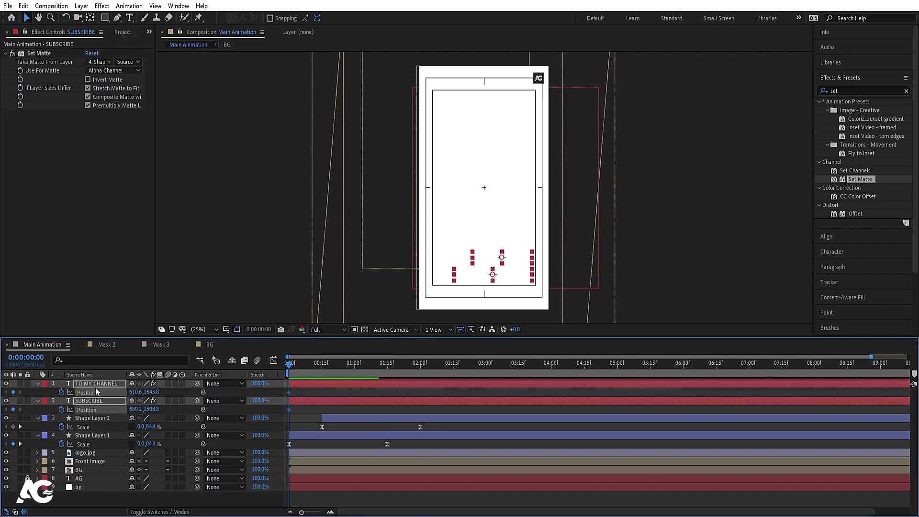
drag(382, 366, 388, 366)
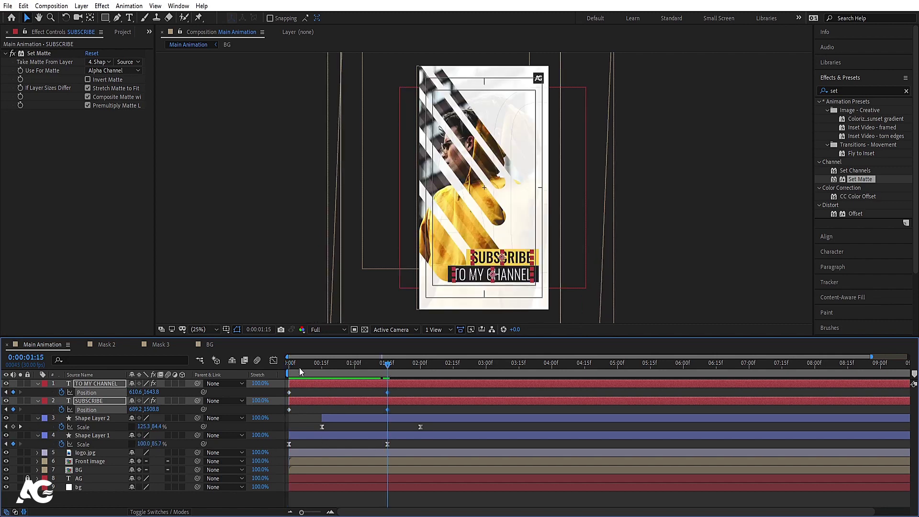
key(Home)
drag(141, 394, 547, 403)
- Ease both texts' Position keyframes with a speed curve that peaks early and slows gradually towards the end
drag(395, 415, 278, 360)
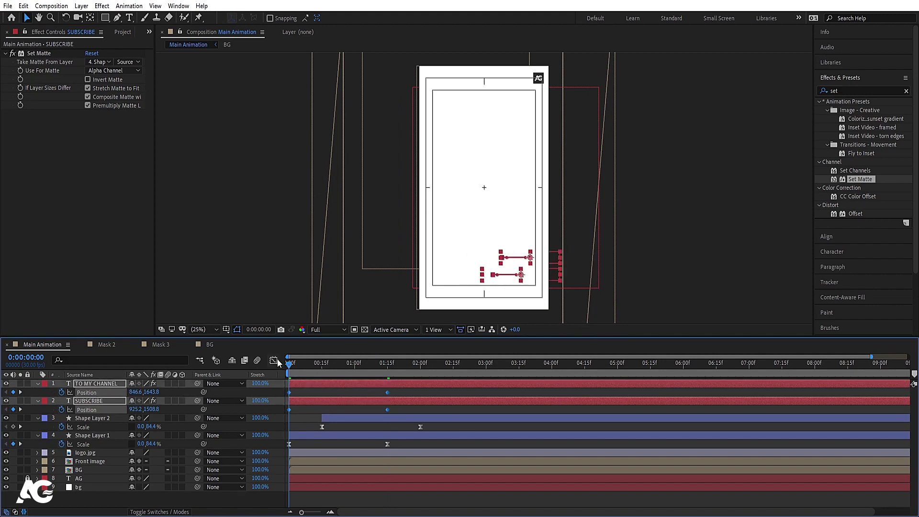
click(273, 360)
drag(424, 448, 303, 481)
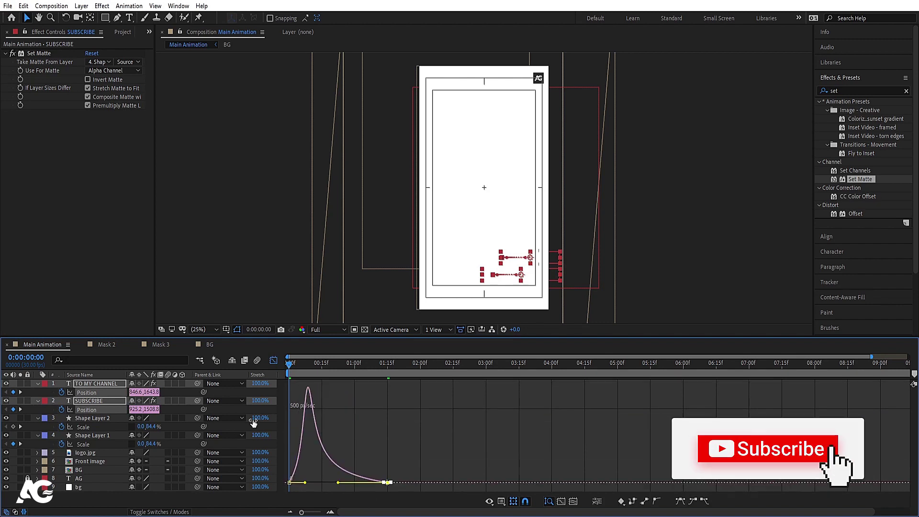
click(273, 360)
click(329, 407)
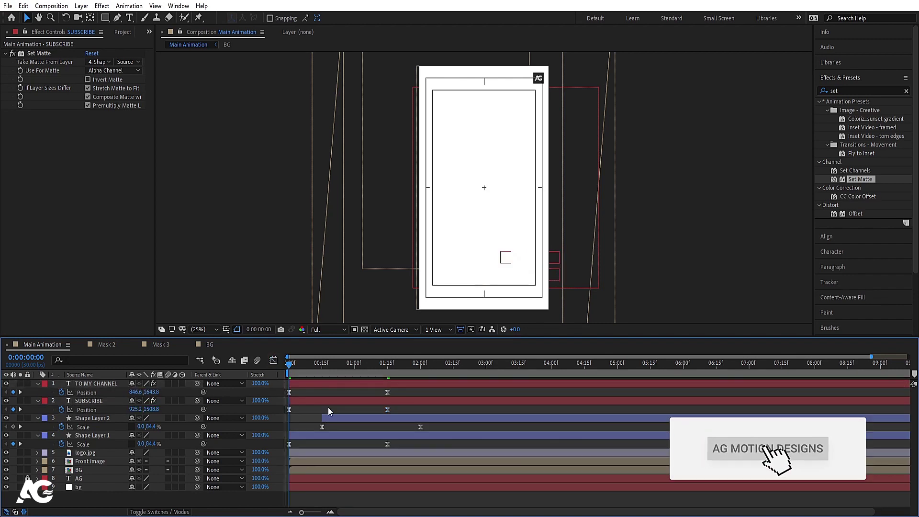
- Shift the TO MY CHANNEL text layer so it starts at 0:00:00:15, and preview the staggered text animation
click(322, 365)
click(327, 384)
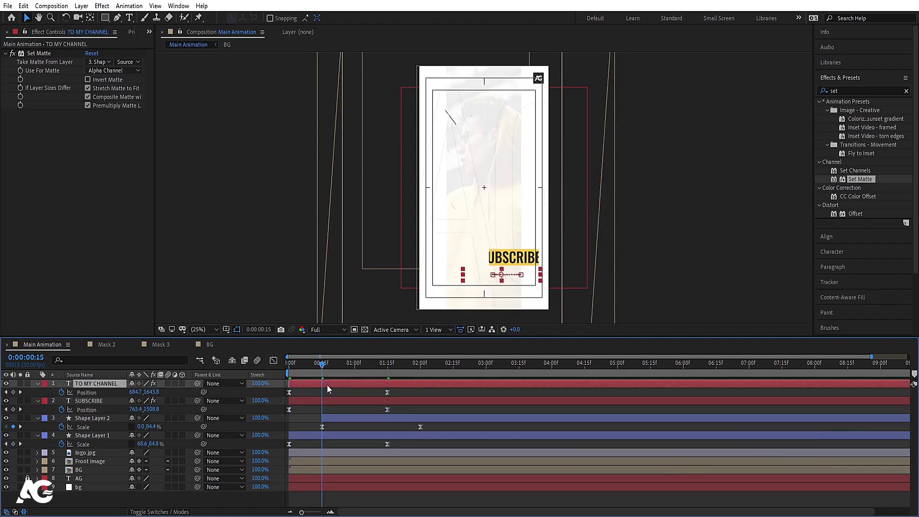
key(bracketleft)
key(space)
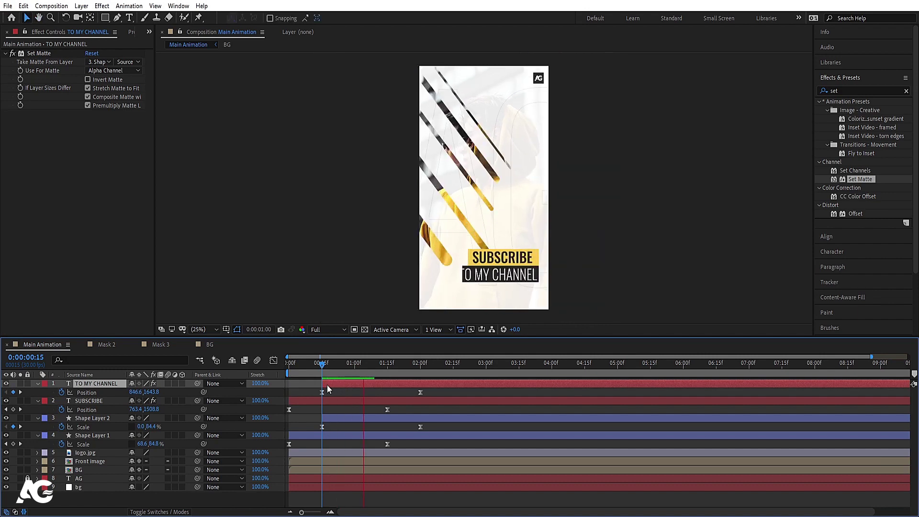
key(space)
key(space)
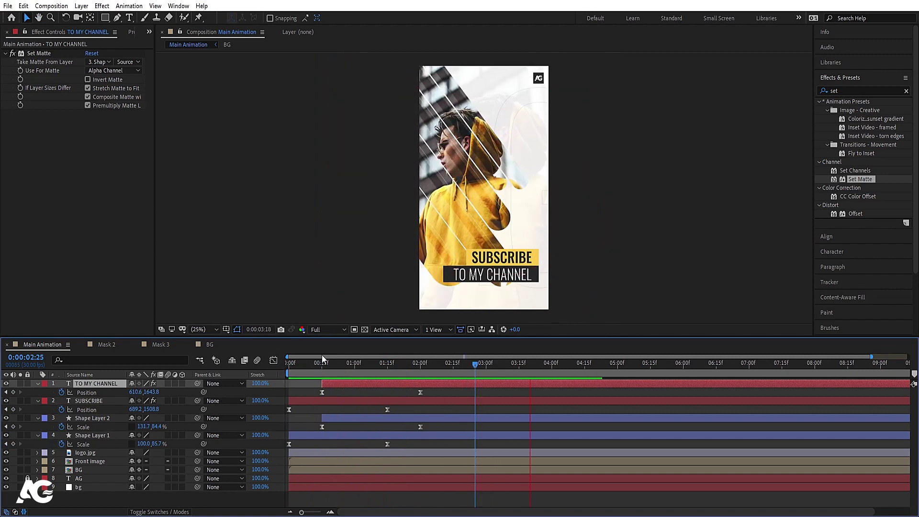
key(space)
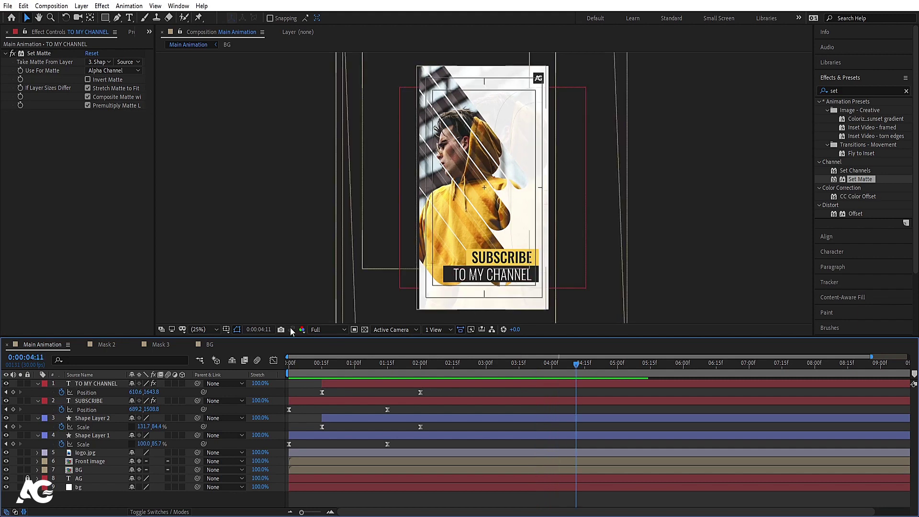
- Collapse the layer properties and pre-compose both text layers and both shape layers into a composition named Texts
key(u)
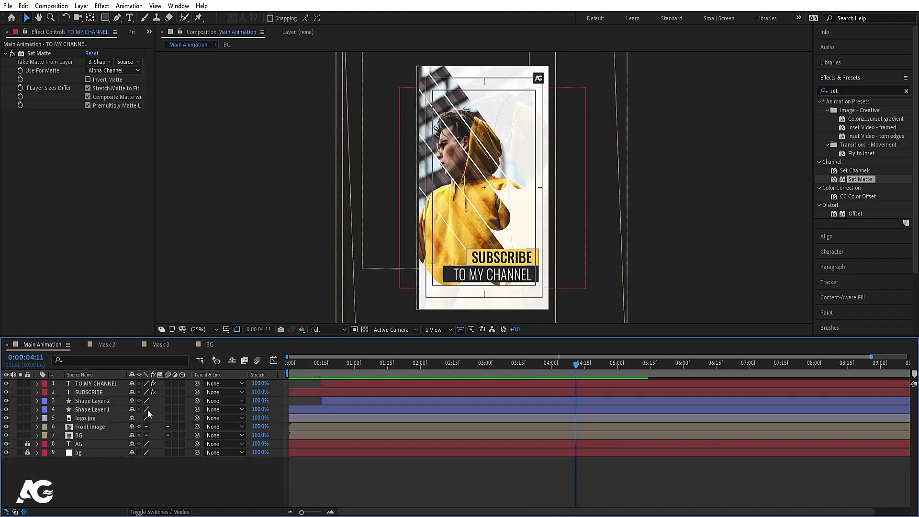
click(86, 410)
shift+click(88, 384)
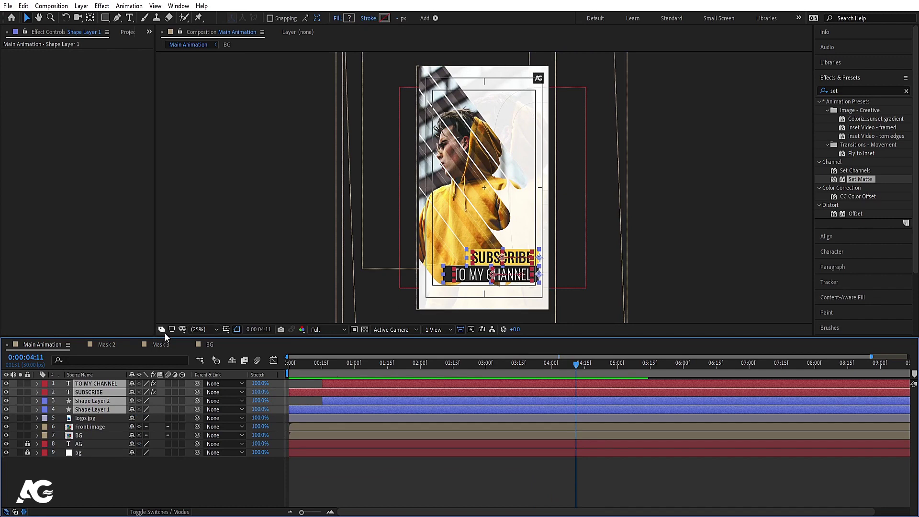
key(ctrl+shift+c)
text(Tew)
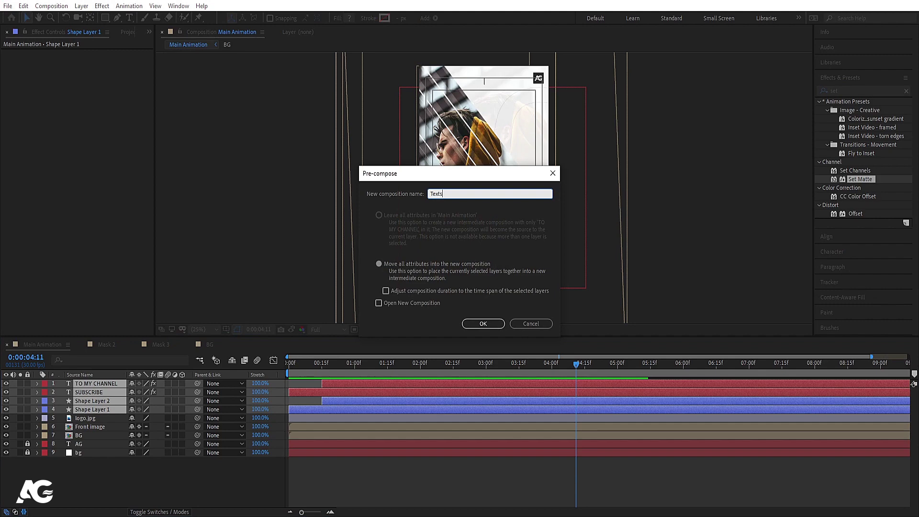
key(Return)
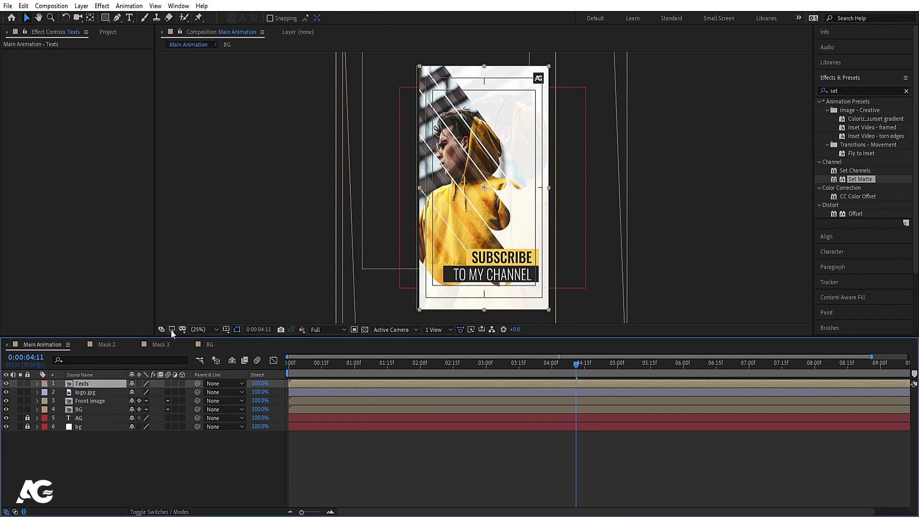
- Duplicate the Texts layer, place the copy below Front image, scale it to 388%, and move it up behind the man
key(ctrl+d)
drag(84, 387, 193, 407)
key(s)
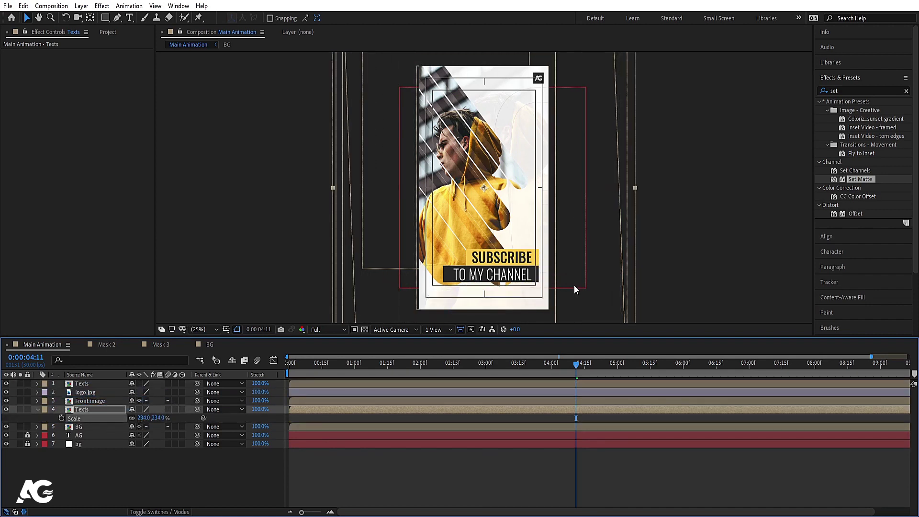
drag(548, 128, 551, 79)
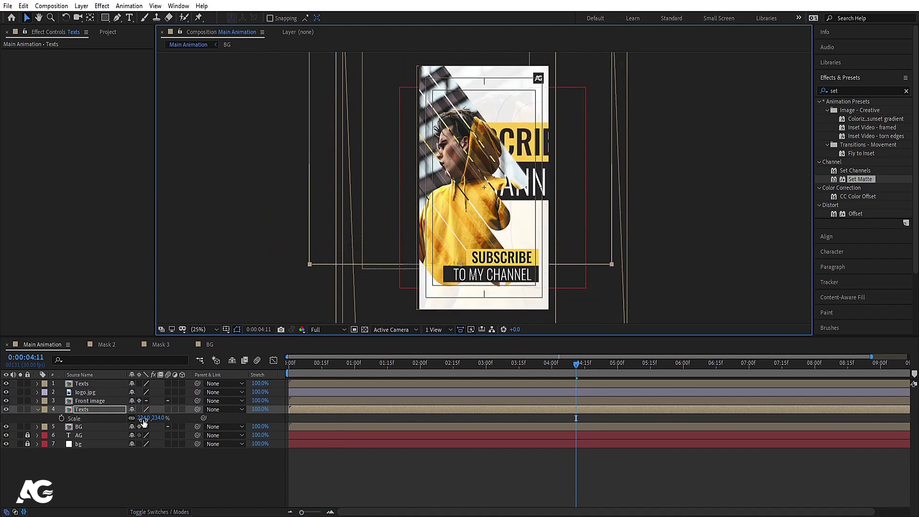
drag(144, 420, 200, 400)
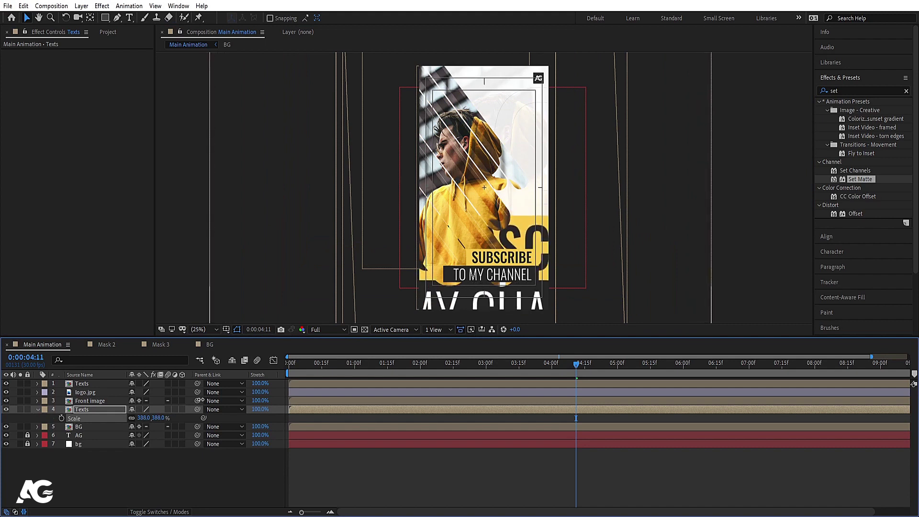
drag(549, 242, 550, 126)
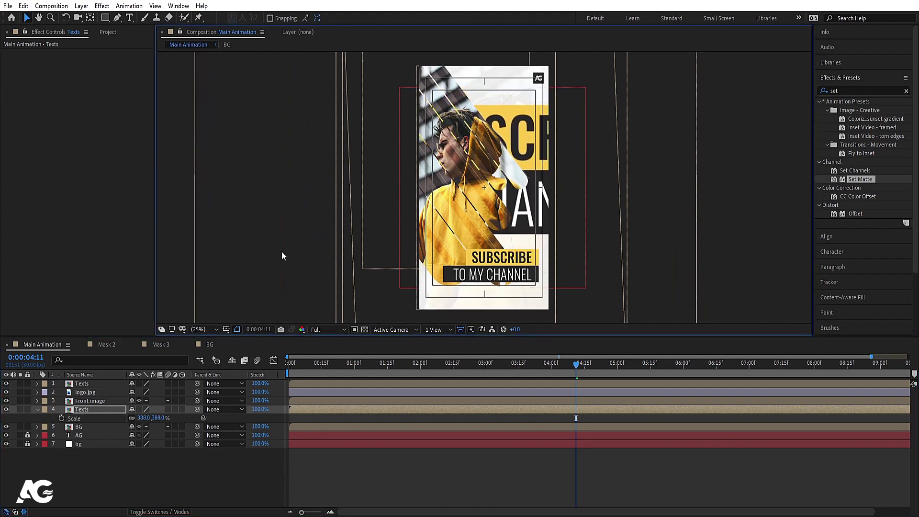
- Set the enlarged Texts copy's opacity to 12%, and preview the animation from the start
key(t)
click(134, 419)
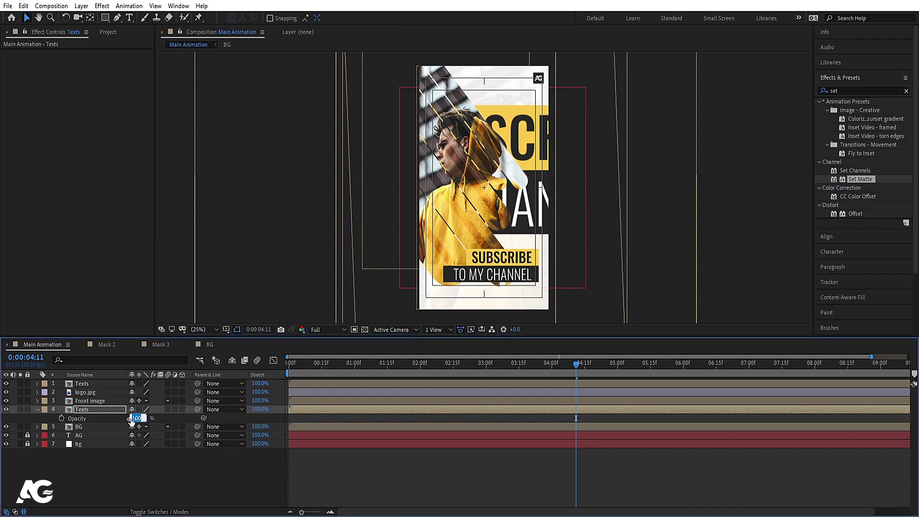
text(5)
key(Return)
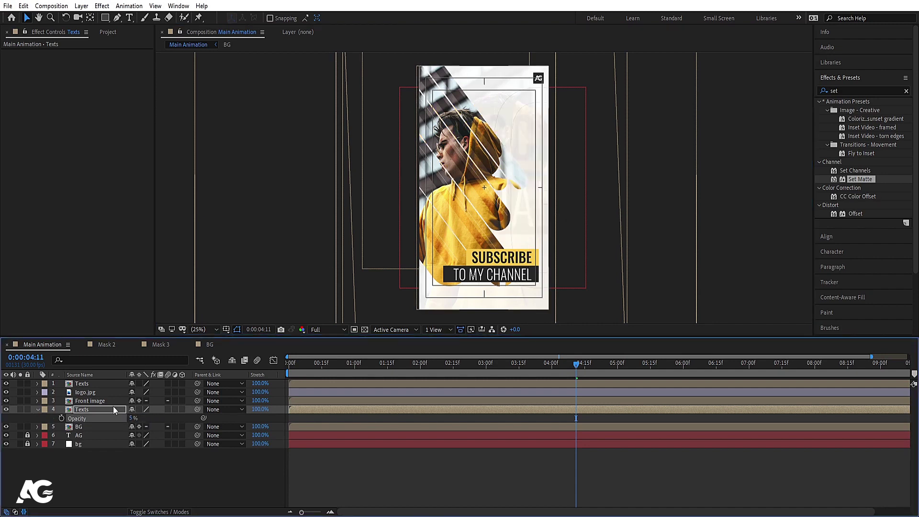
drag(133, 419, 134, 419)
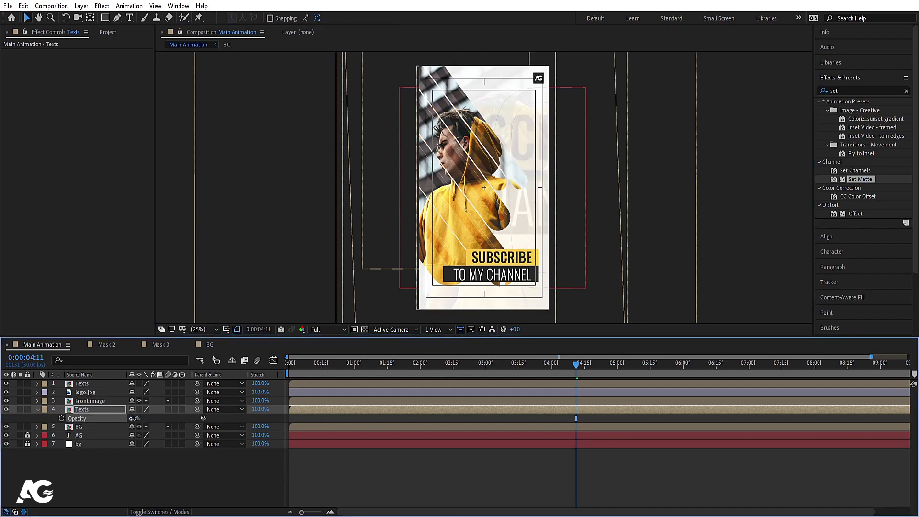
key(Home)
key(space)
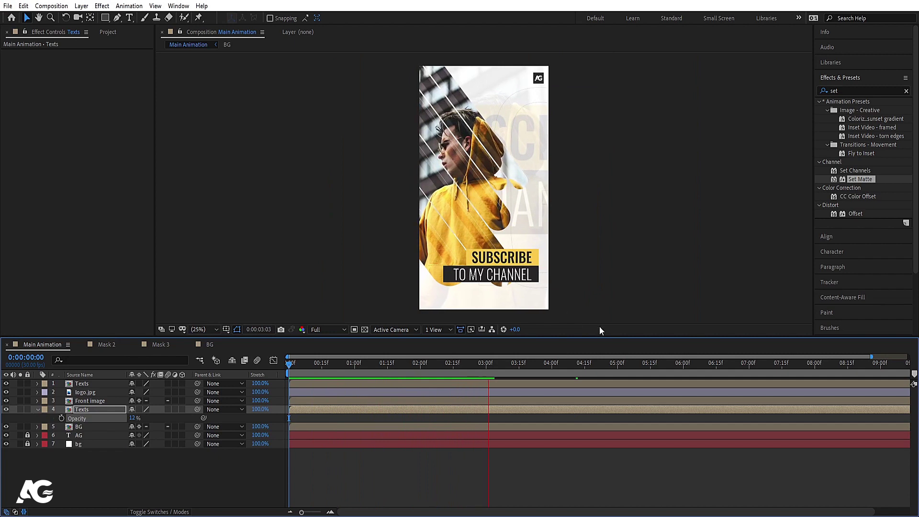
- End the work area at 0:00:05:00 and preview the finished animation
click(617, 363)
key(Page_Down)
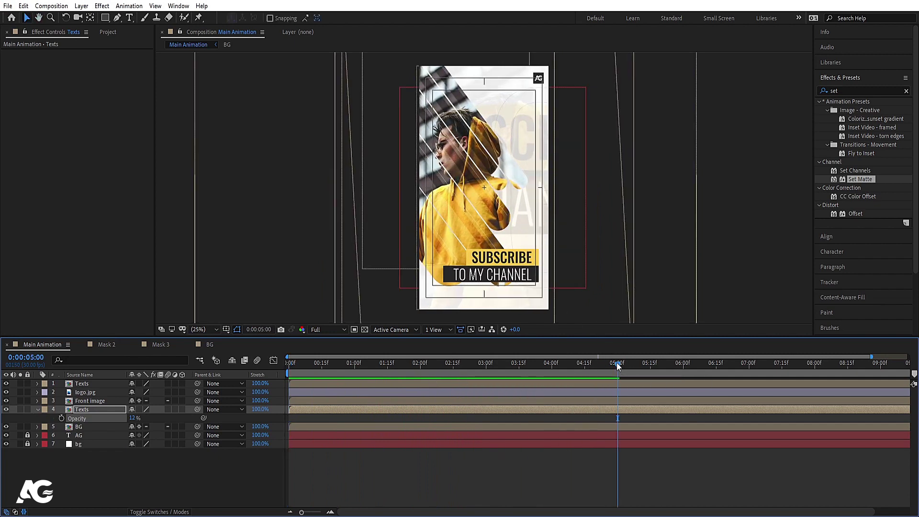
key(space)
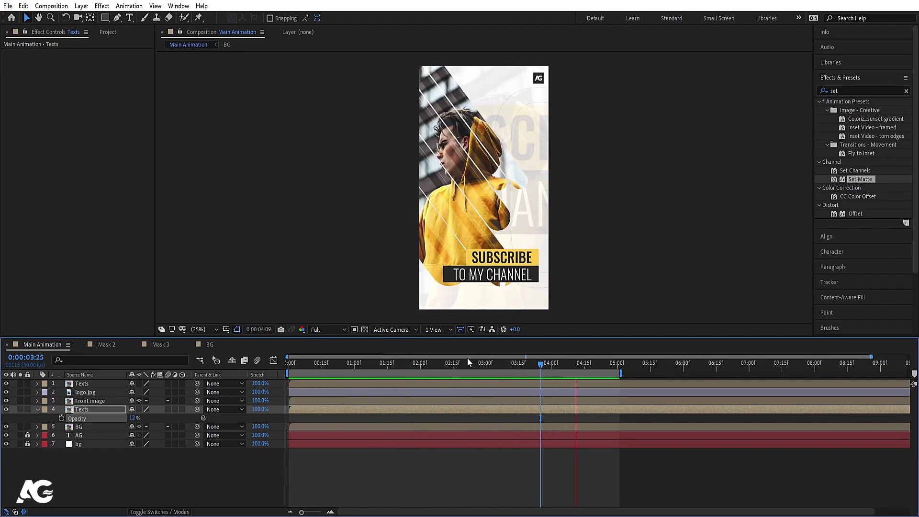
key(space)
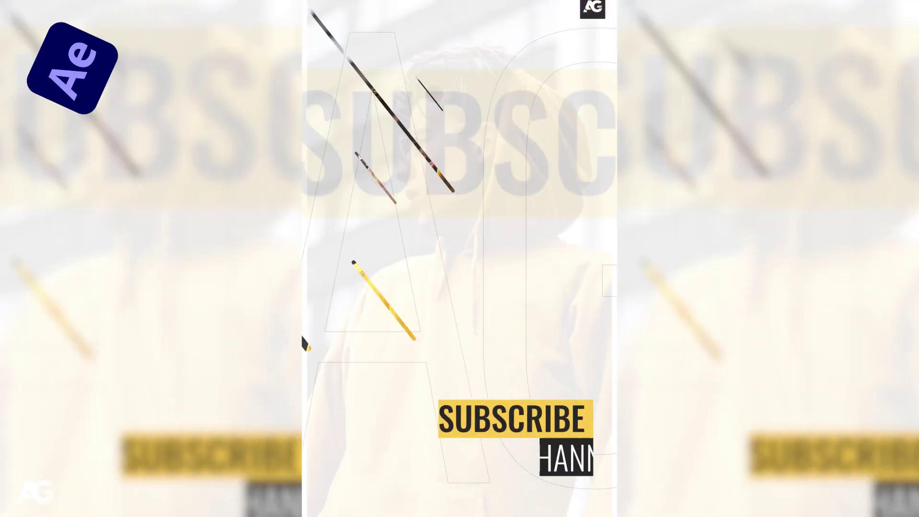